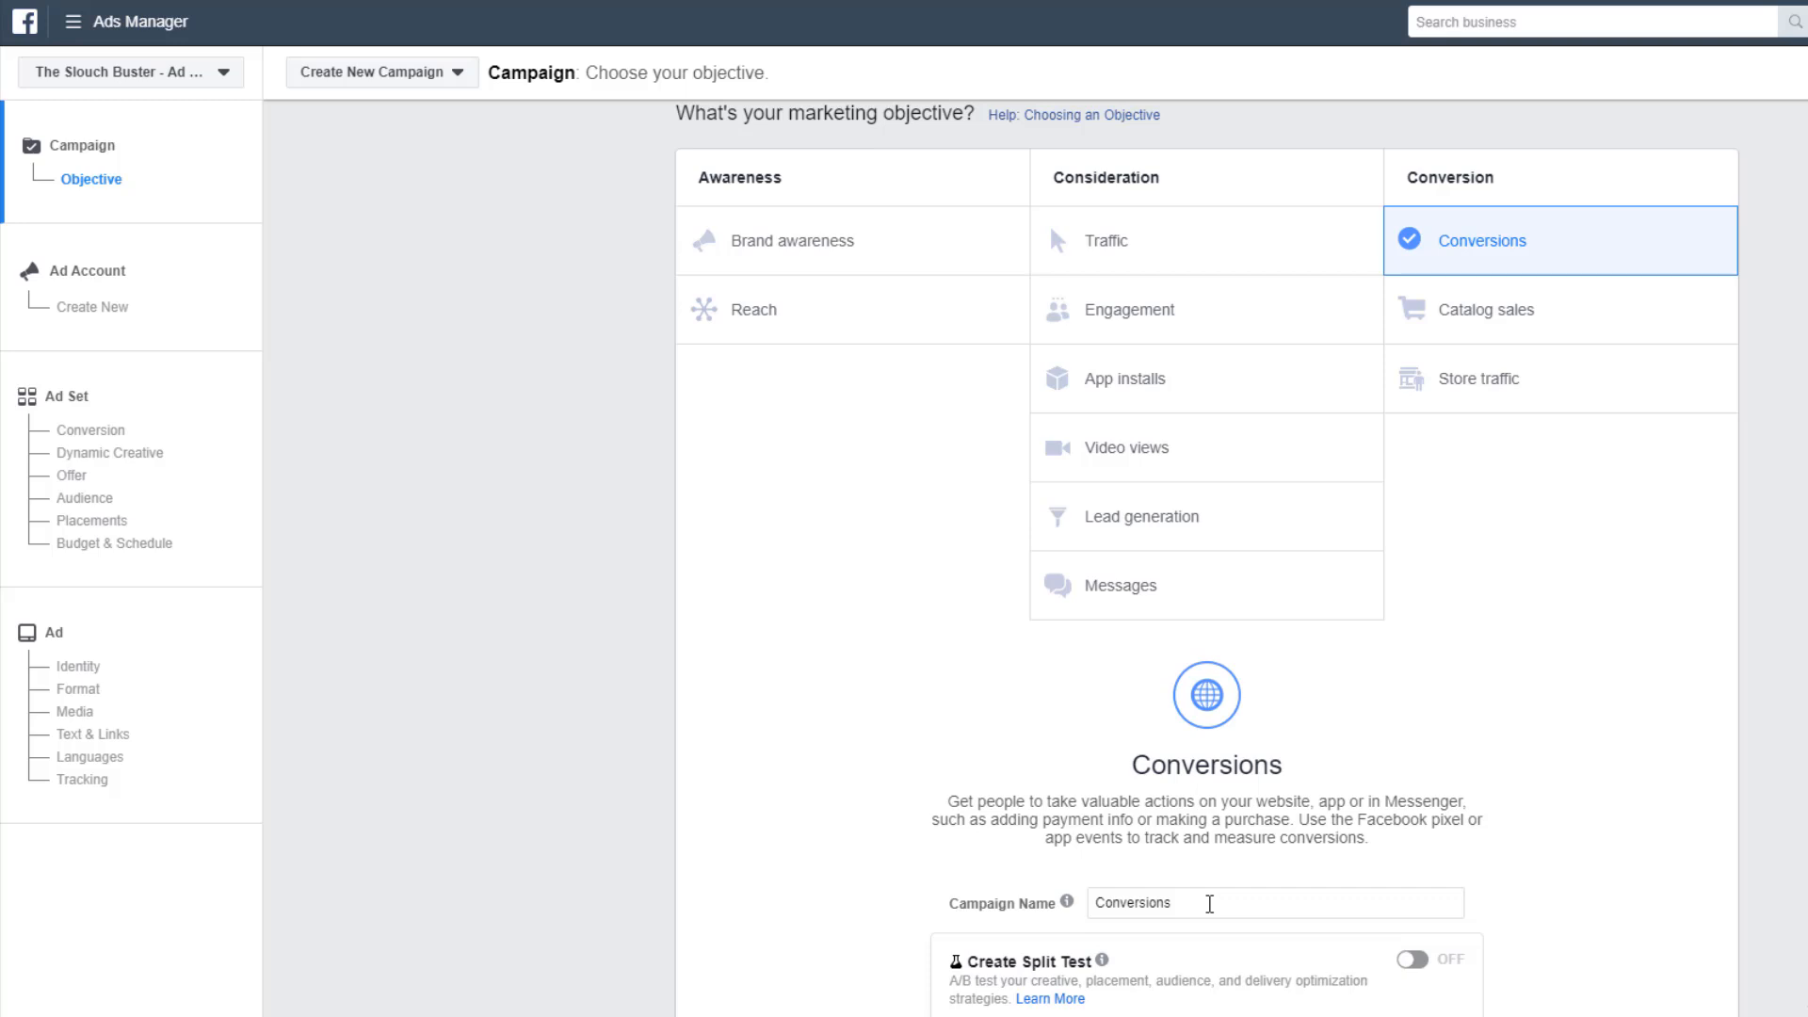
Set the campaign's daily budget to $30 under Campaign Budget Optimization.
scroll(1210, 905, down, 3)
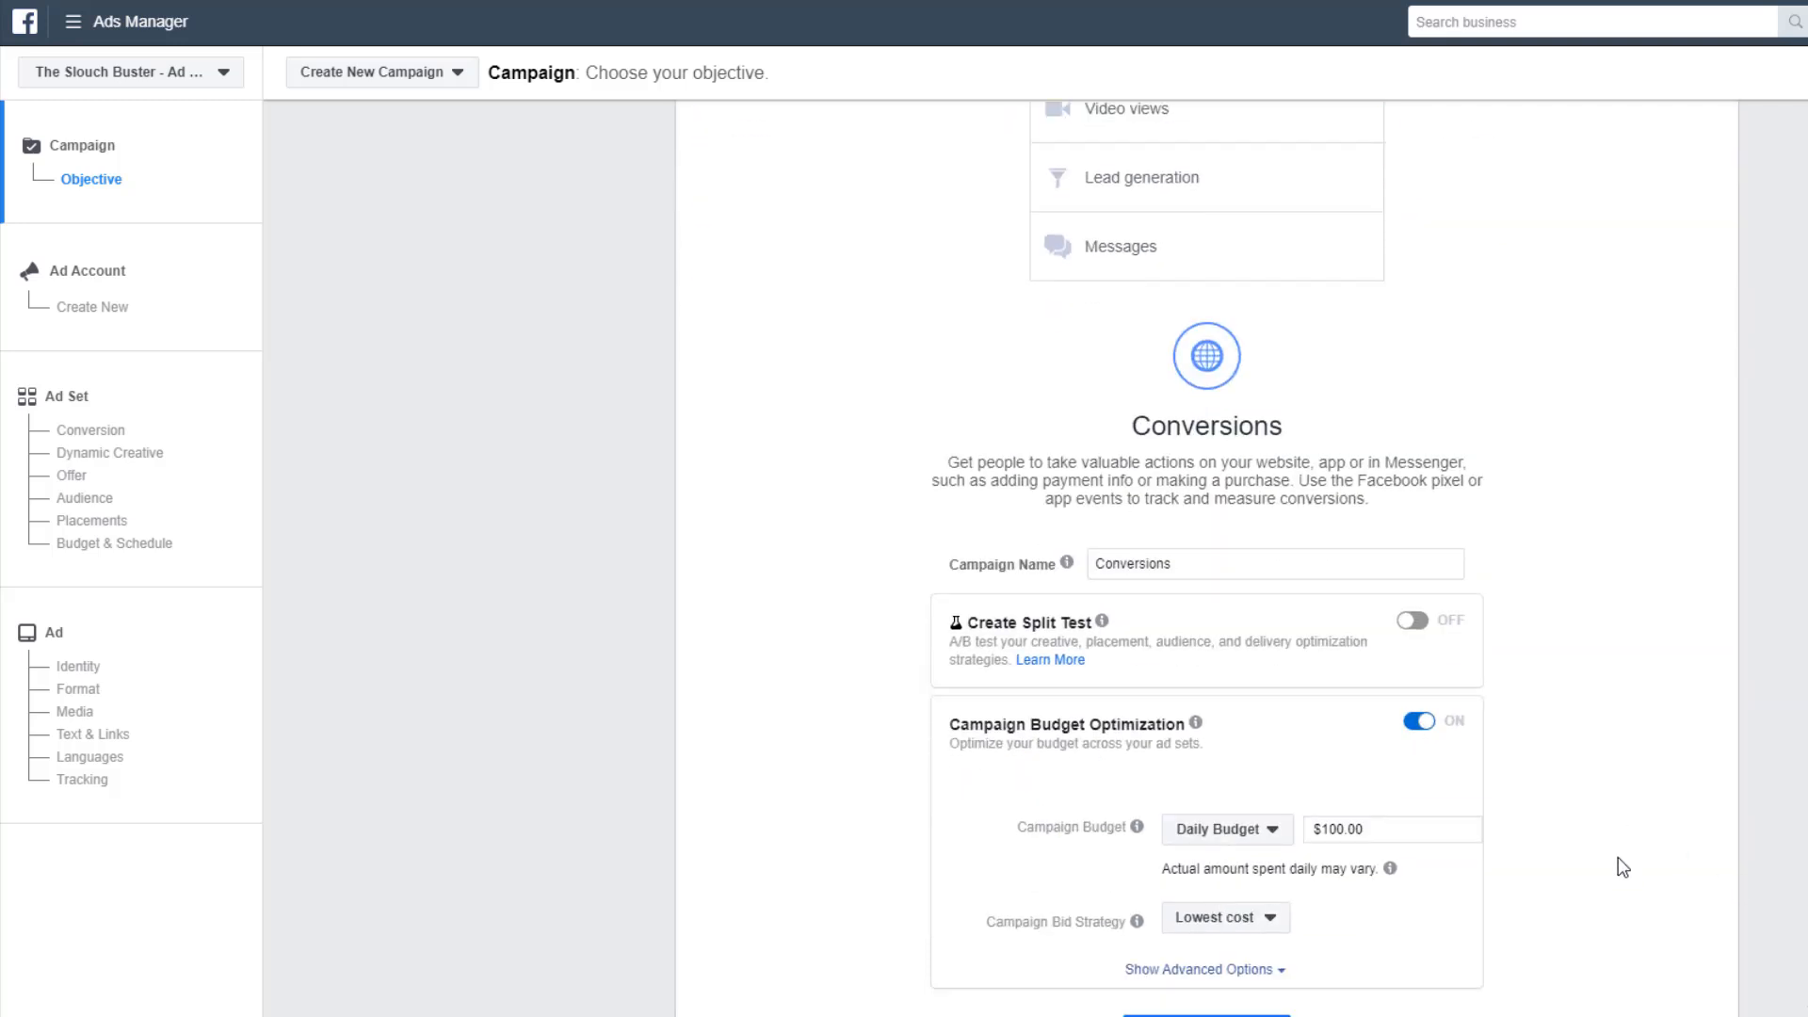
mouse_move(1196, 727)
mouse_move(954, 725)
mouse_down()
mouse_move(1196, 727)
mouse_move(1208, 748)
mouse_move(930, 725)
mouse_up()
click(1213, 753)
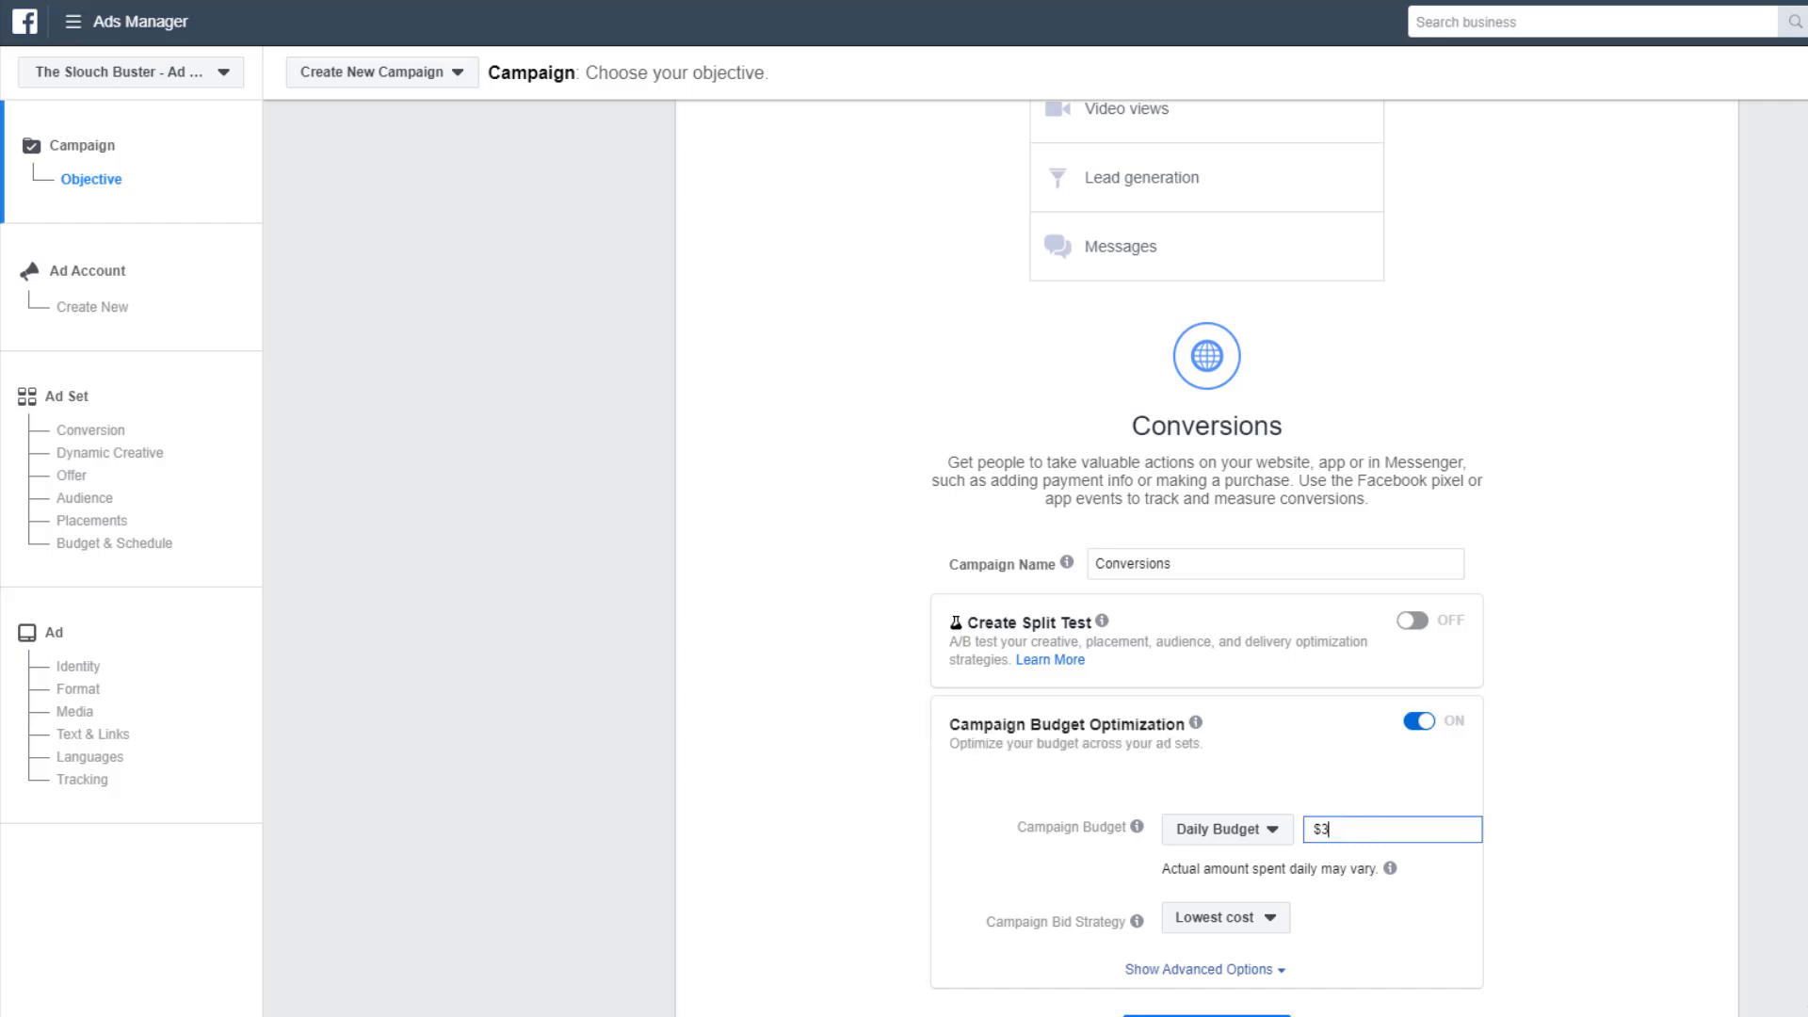
text(0.)
Review the campaign bid strategy options and choose Lowest cost.
click(1224, 928)
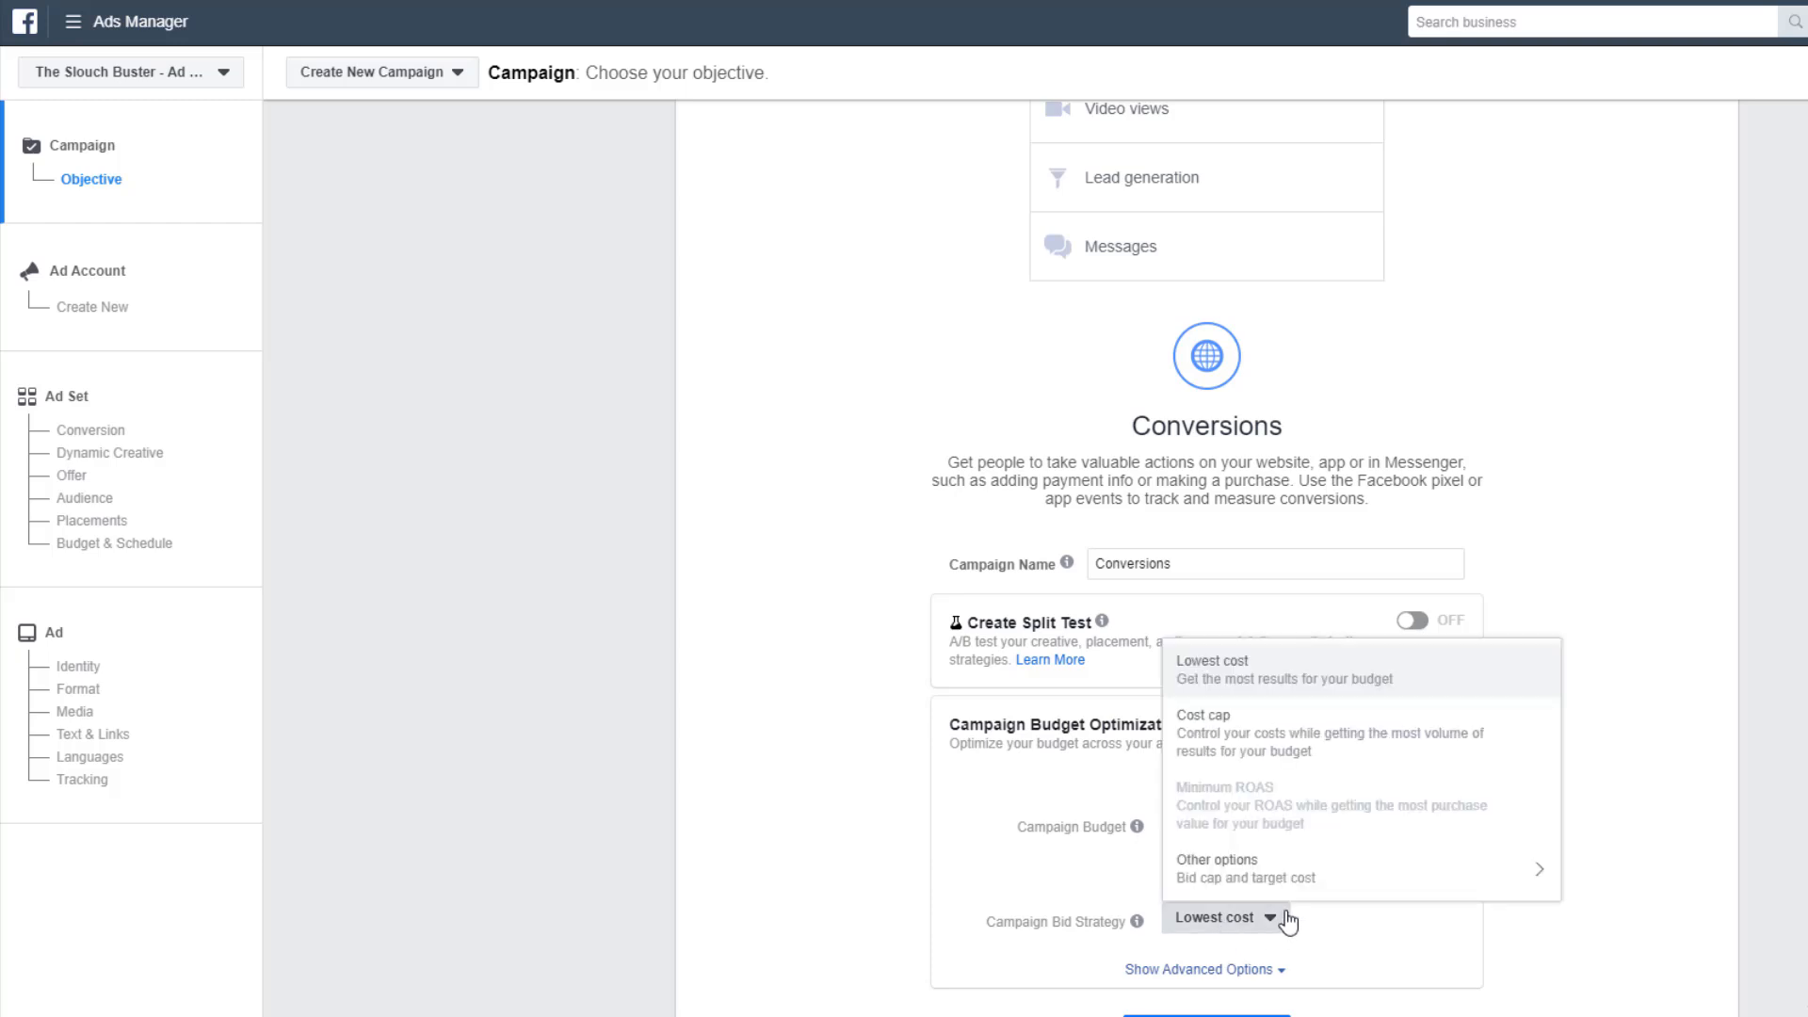
mouse_move(1315, 892)
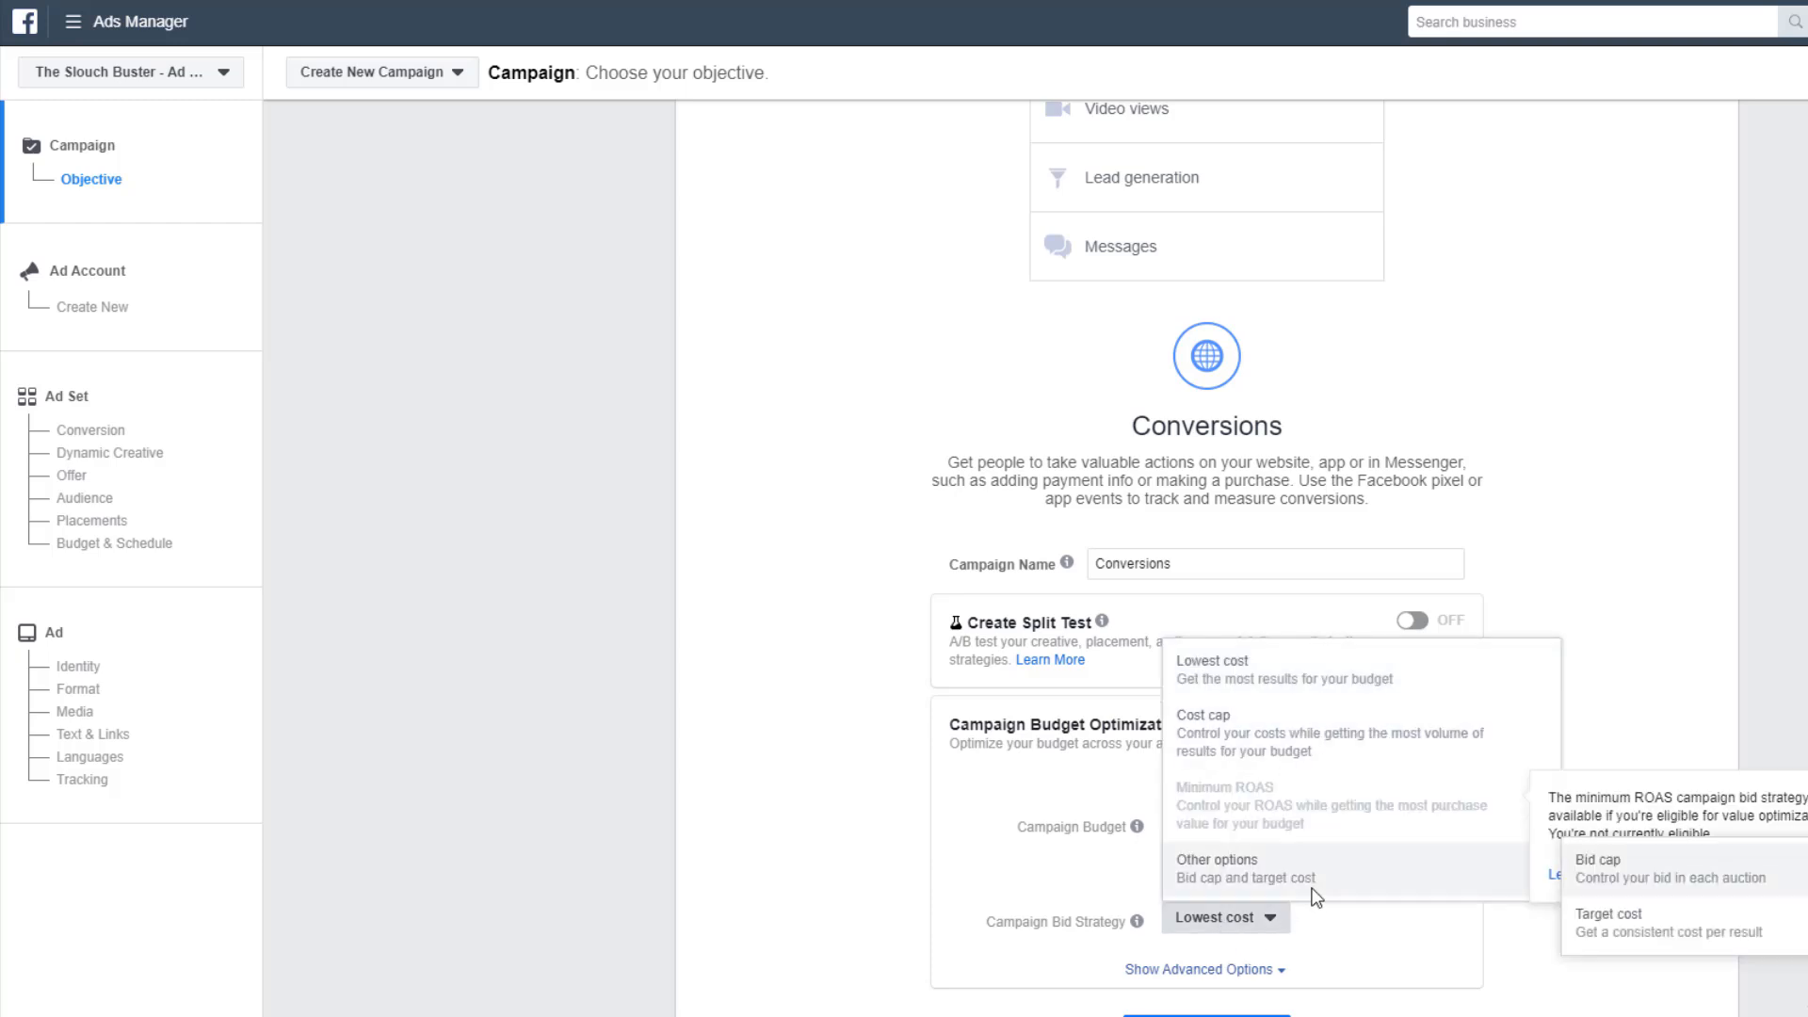
click(1284, 685)
Continue to the ad account setup, accept United States, US Dollars and America/New_York, and proceed to the ad set's conversion settings.
click(1207, 1015)
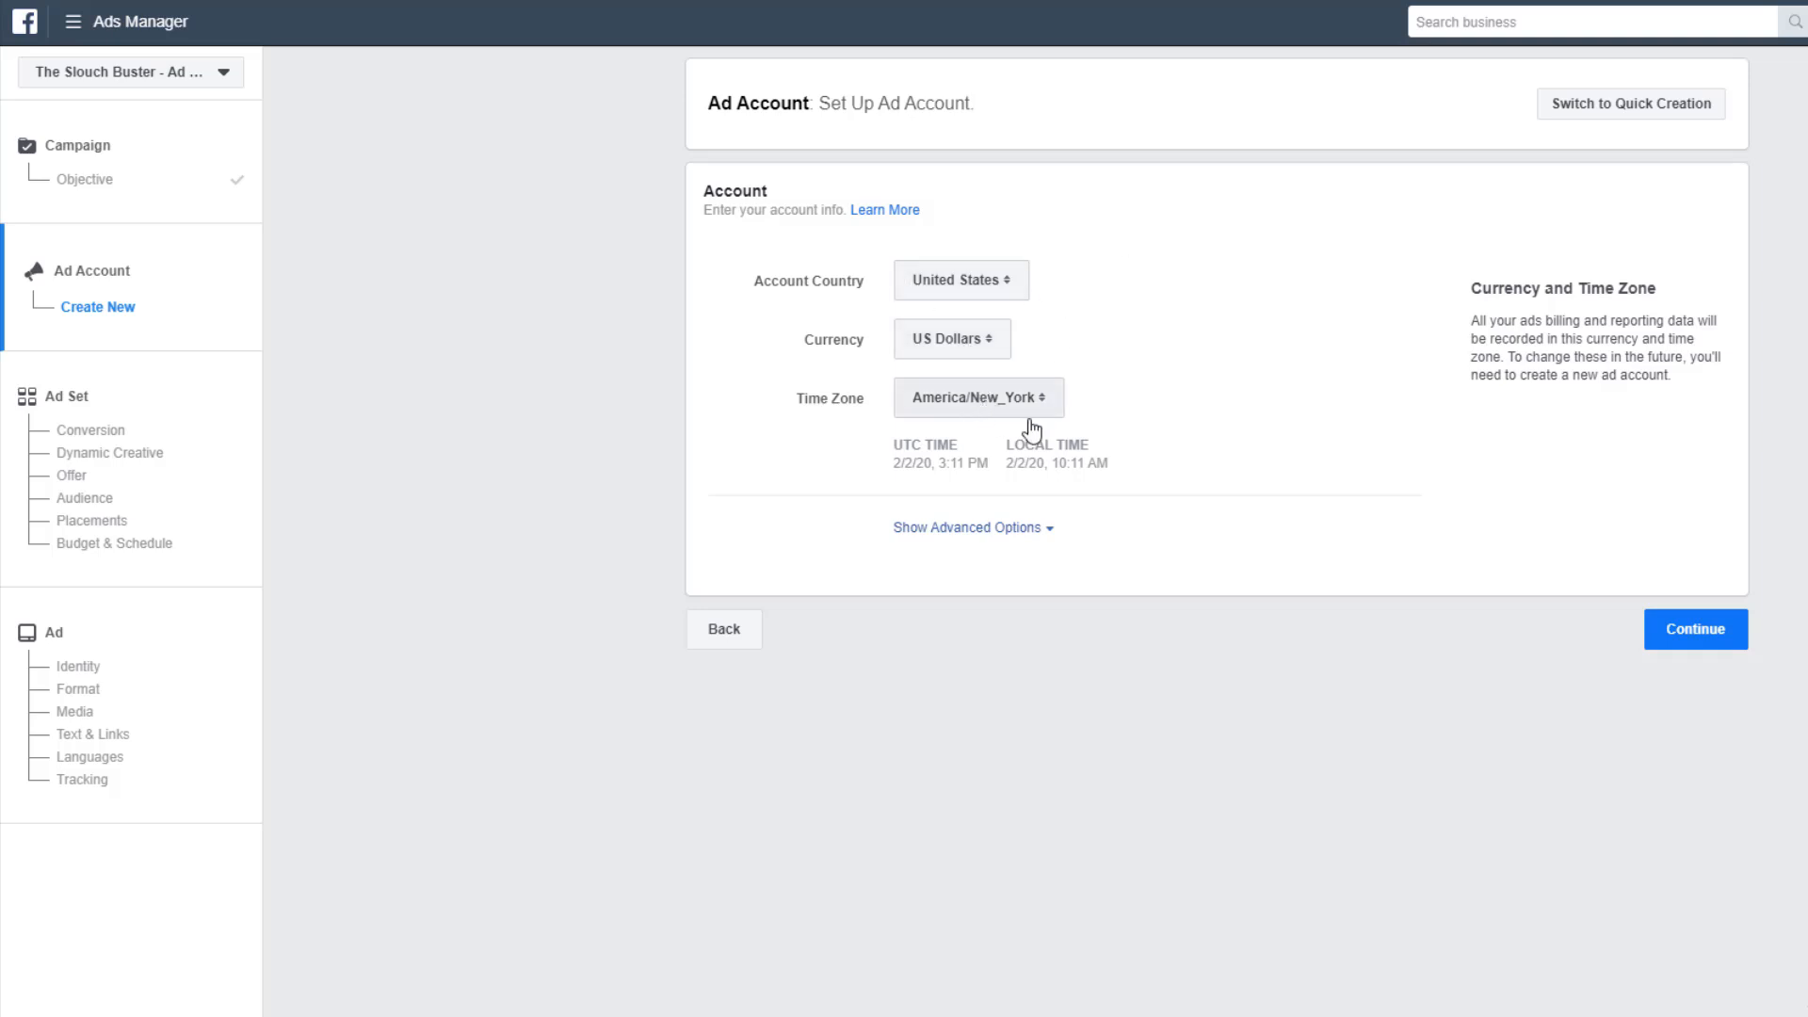
click(1698, 632)
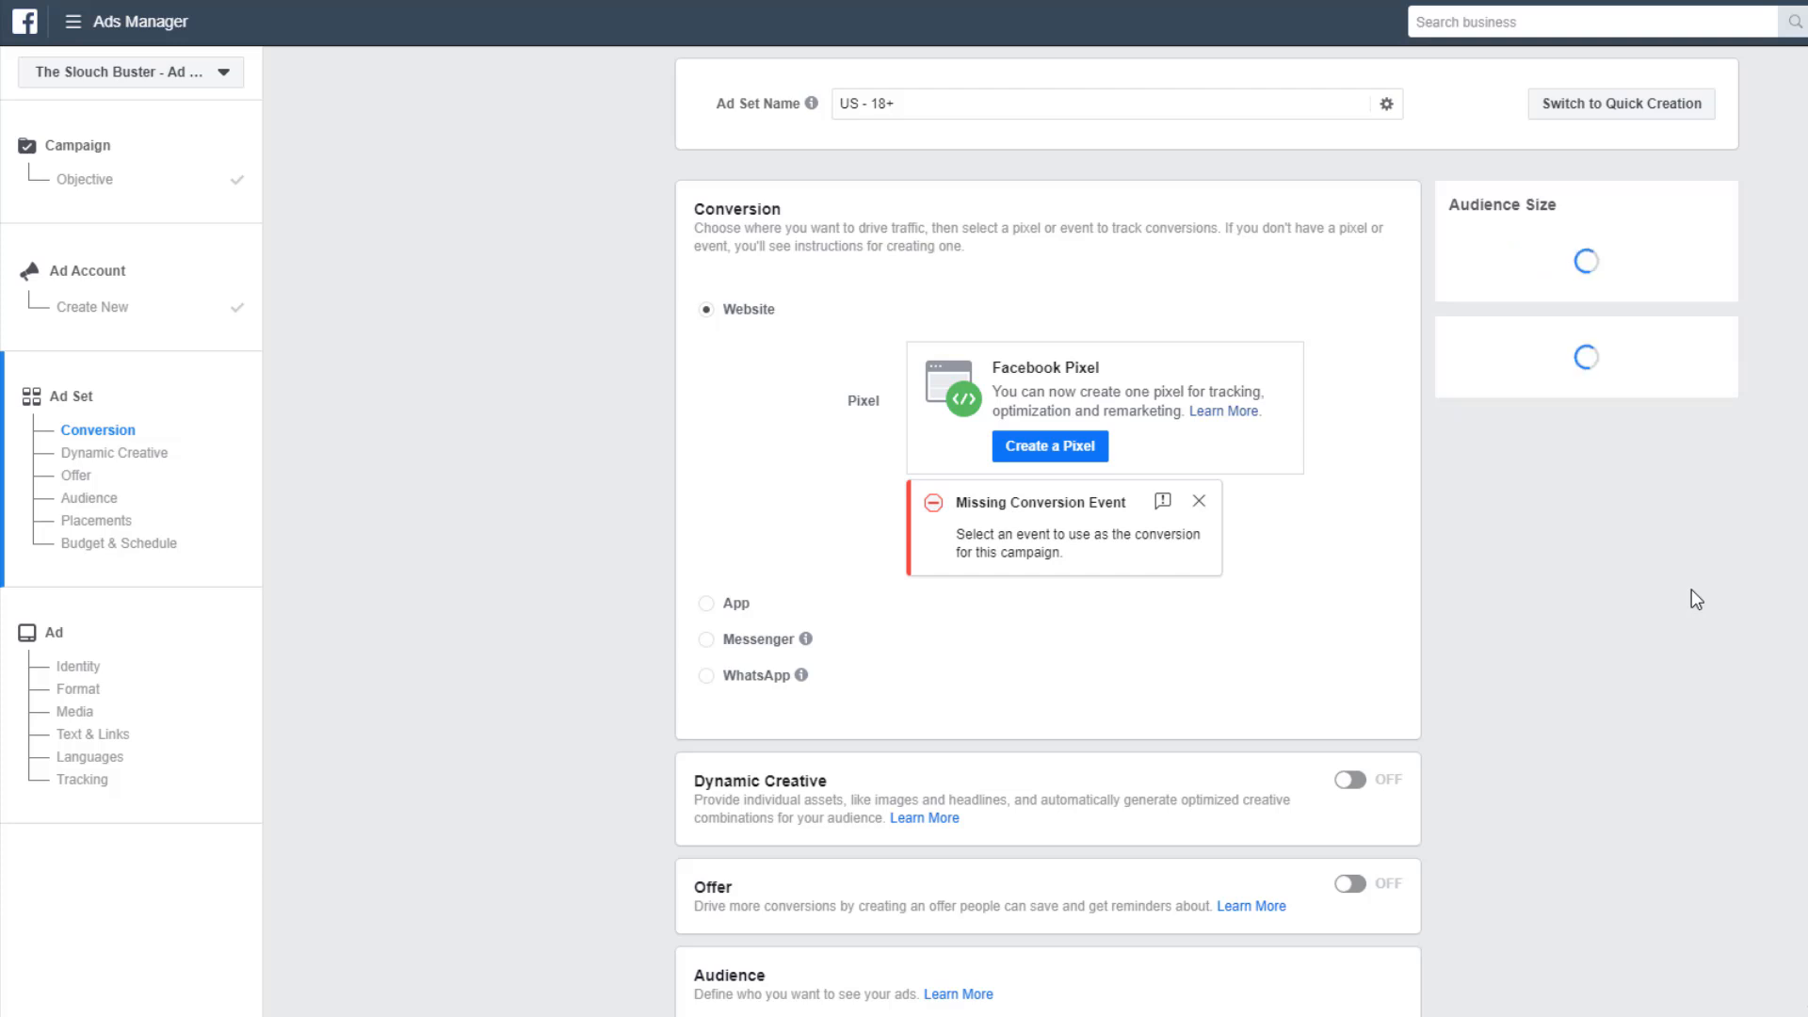
drag(706, 211, 846, 217)
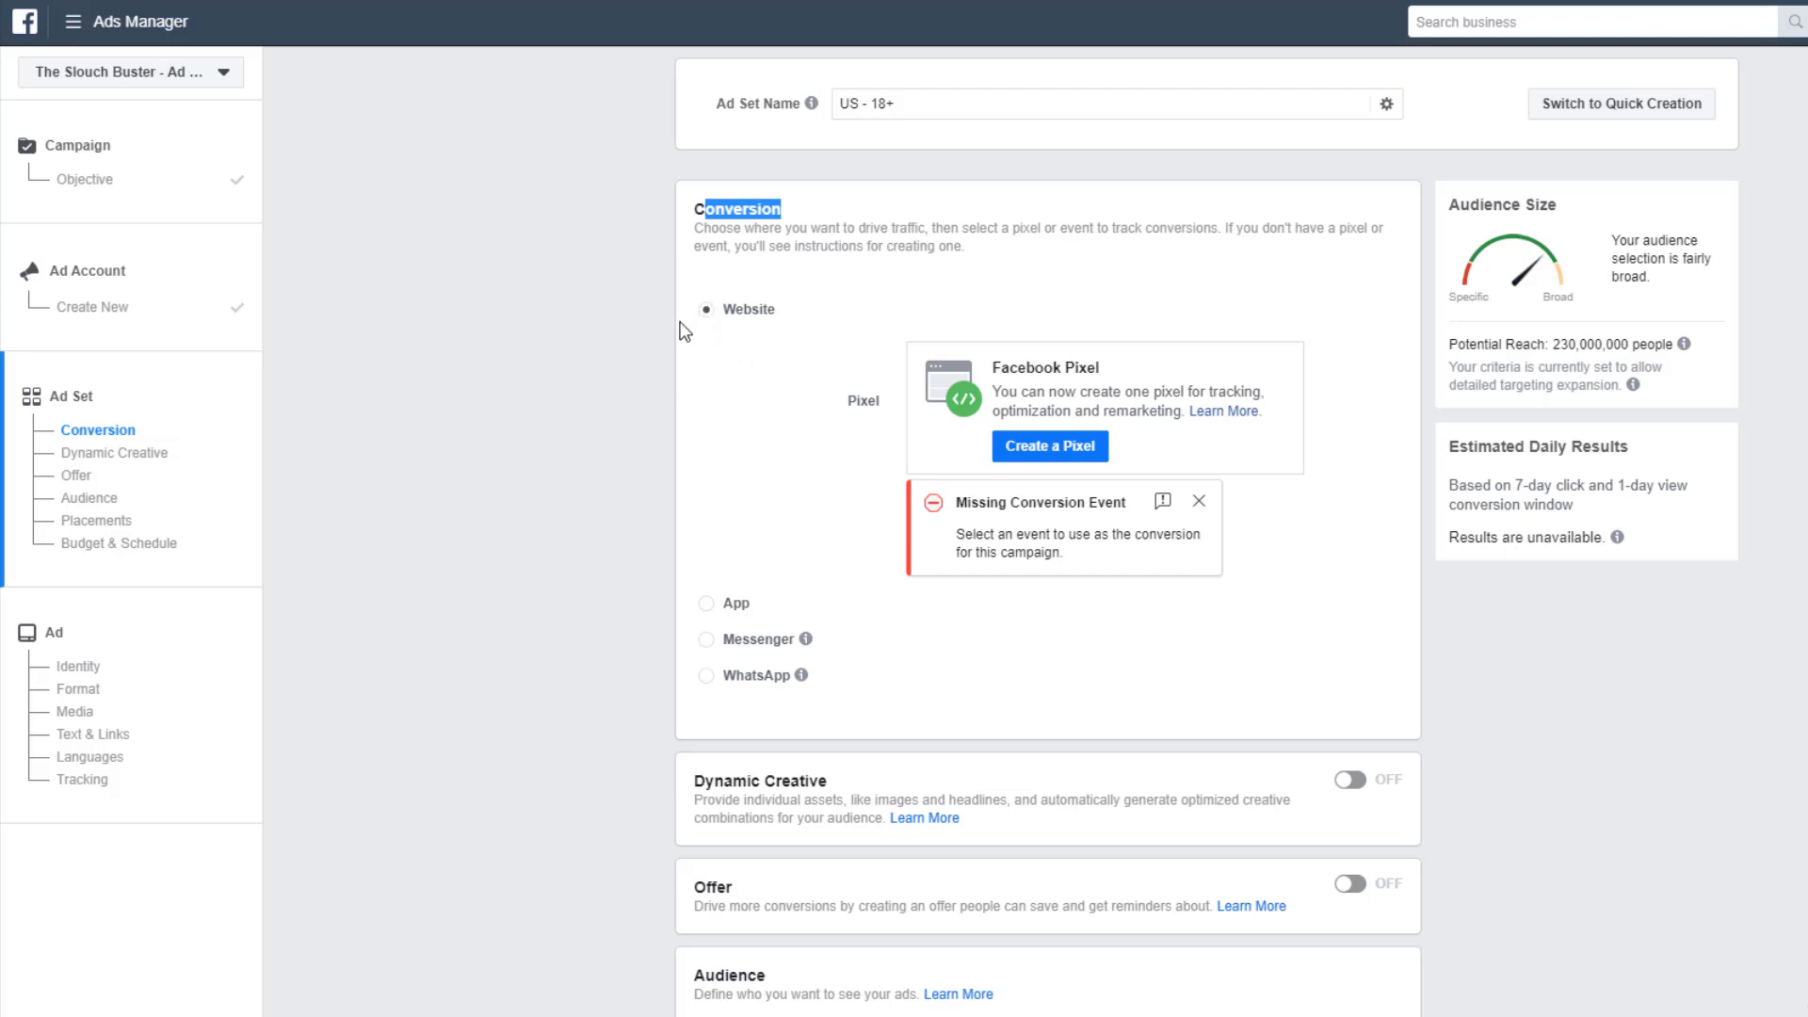
Leave the campaign draft for Business Settings and open the list of pixels under the data sources.
click(86, 22)
click(1330, 181)
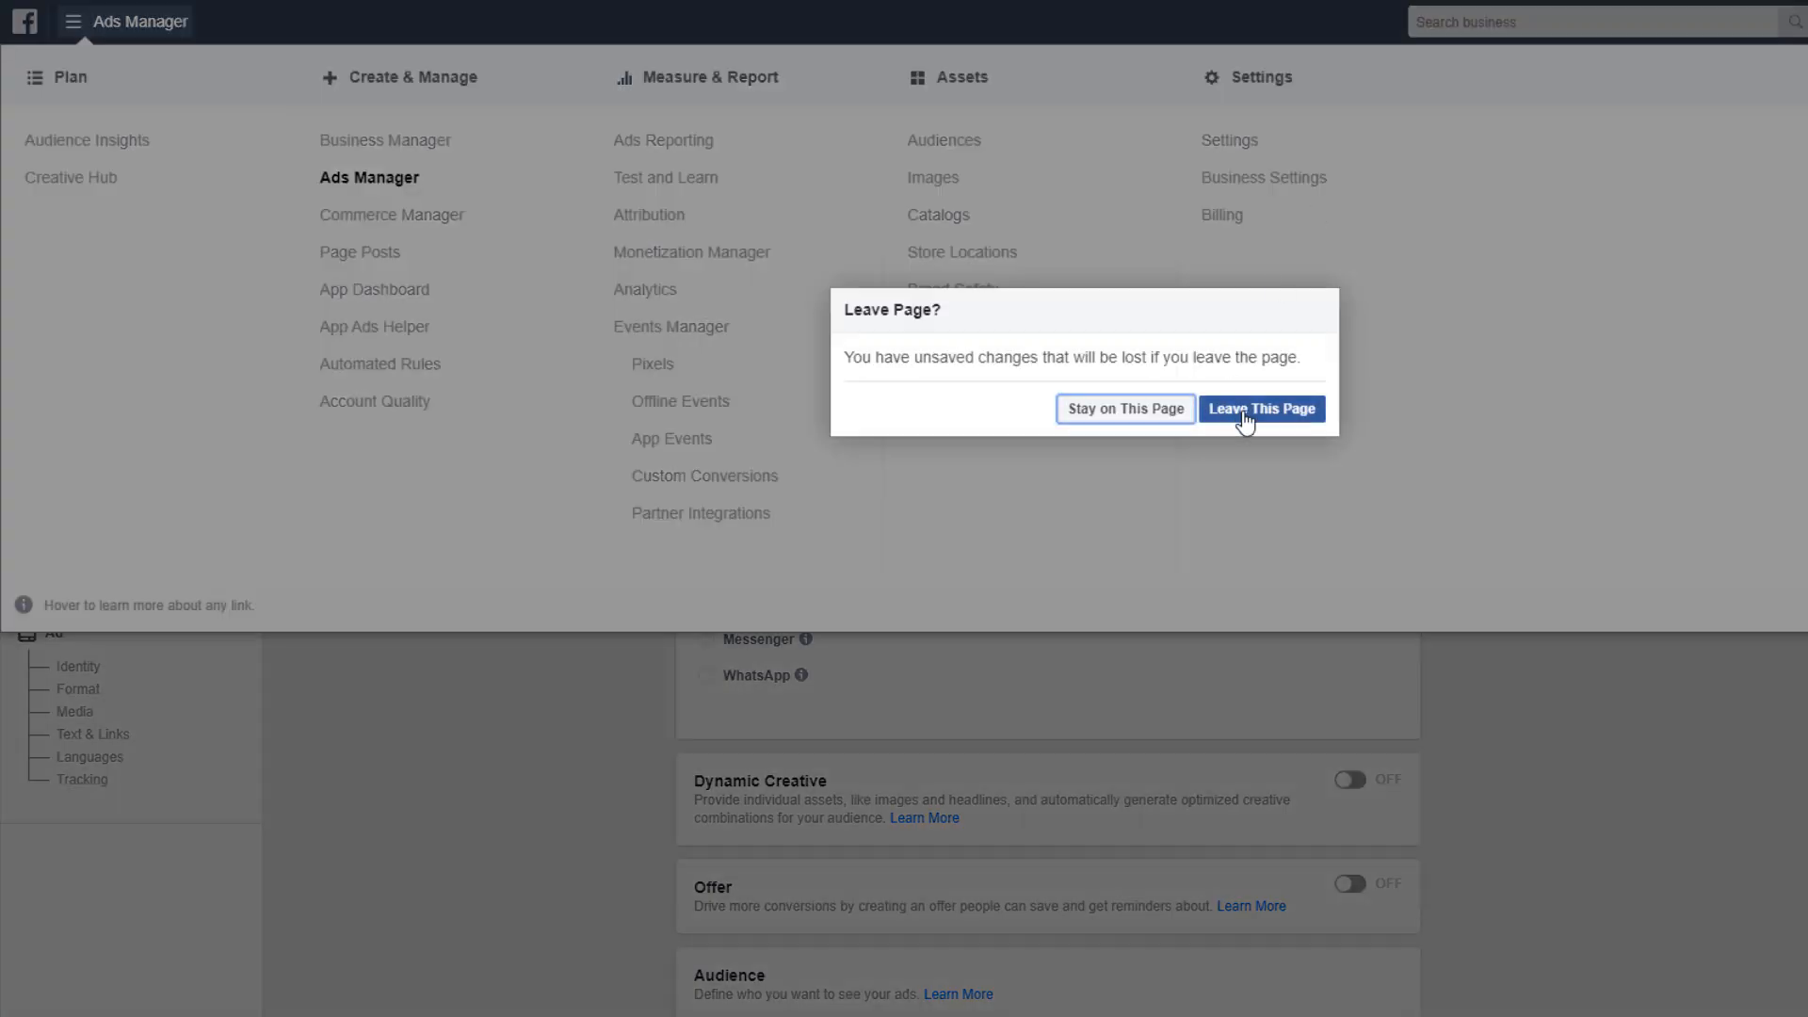
click(1245, 414)
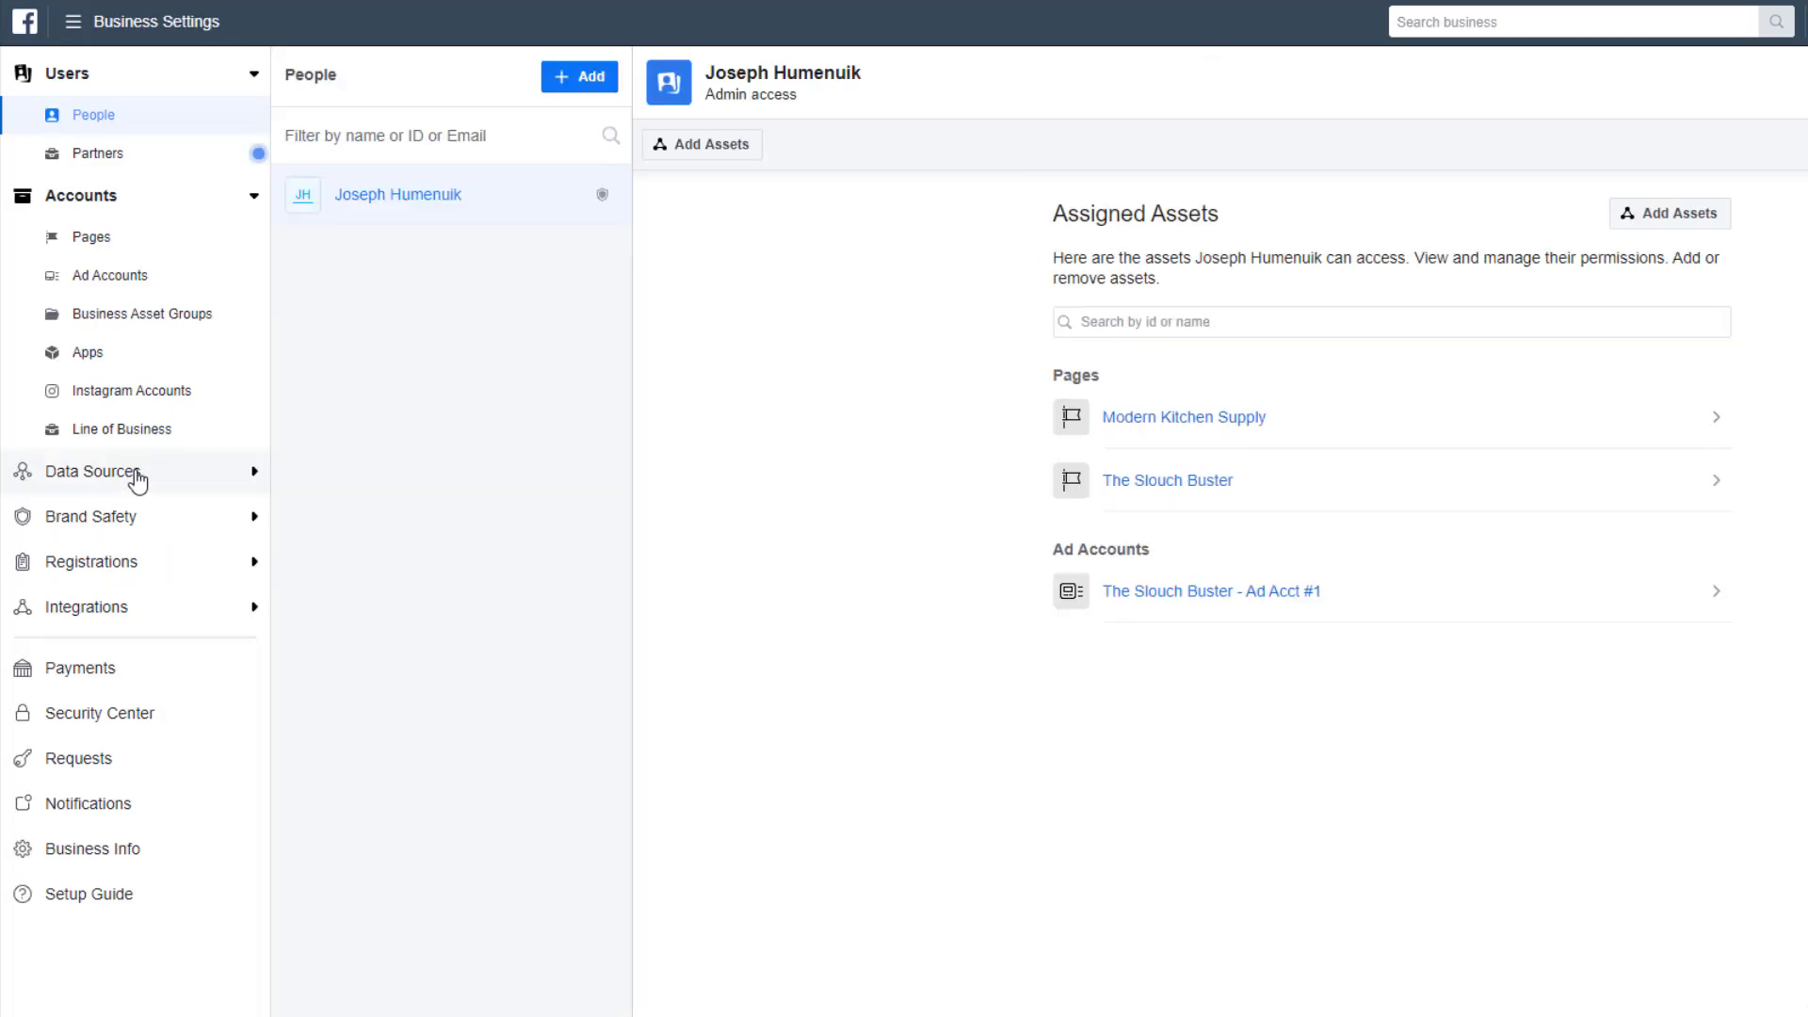
click(141, 472)
click(102, 551)
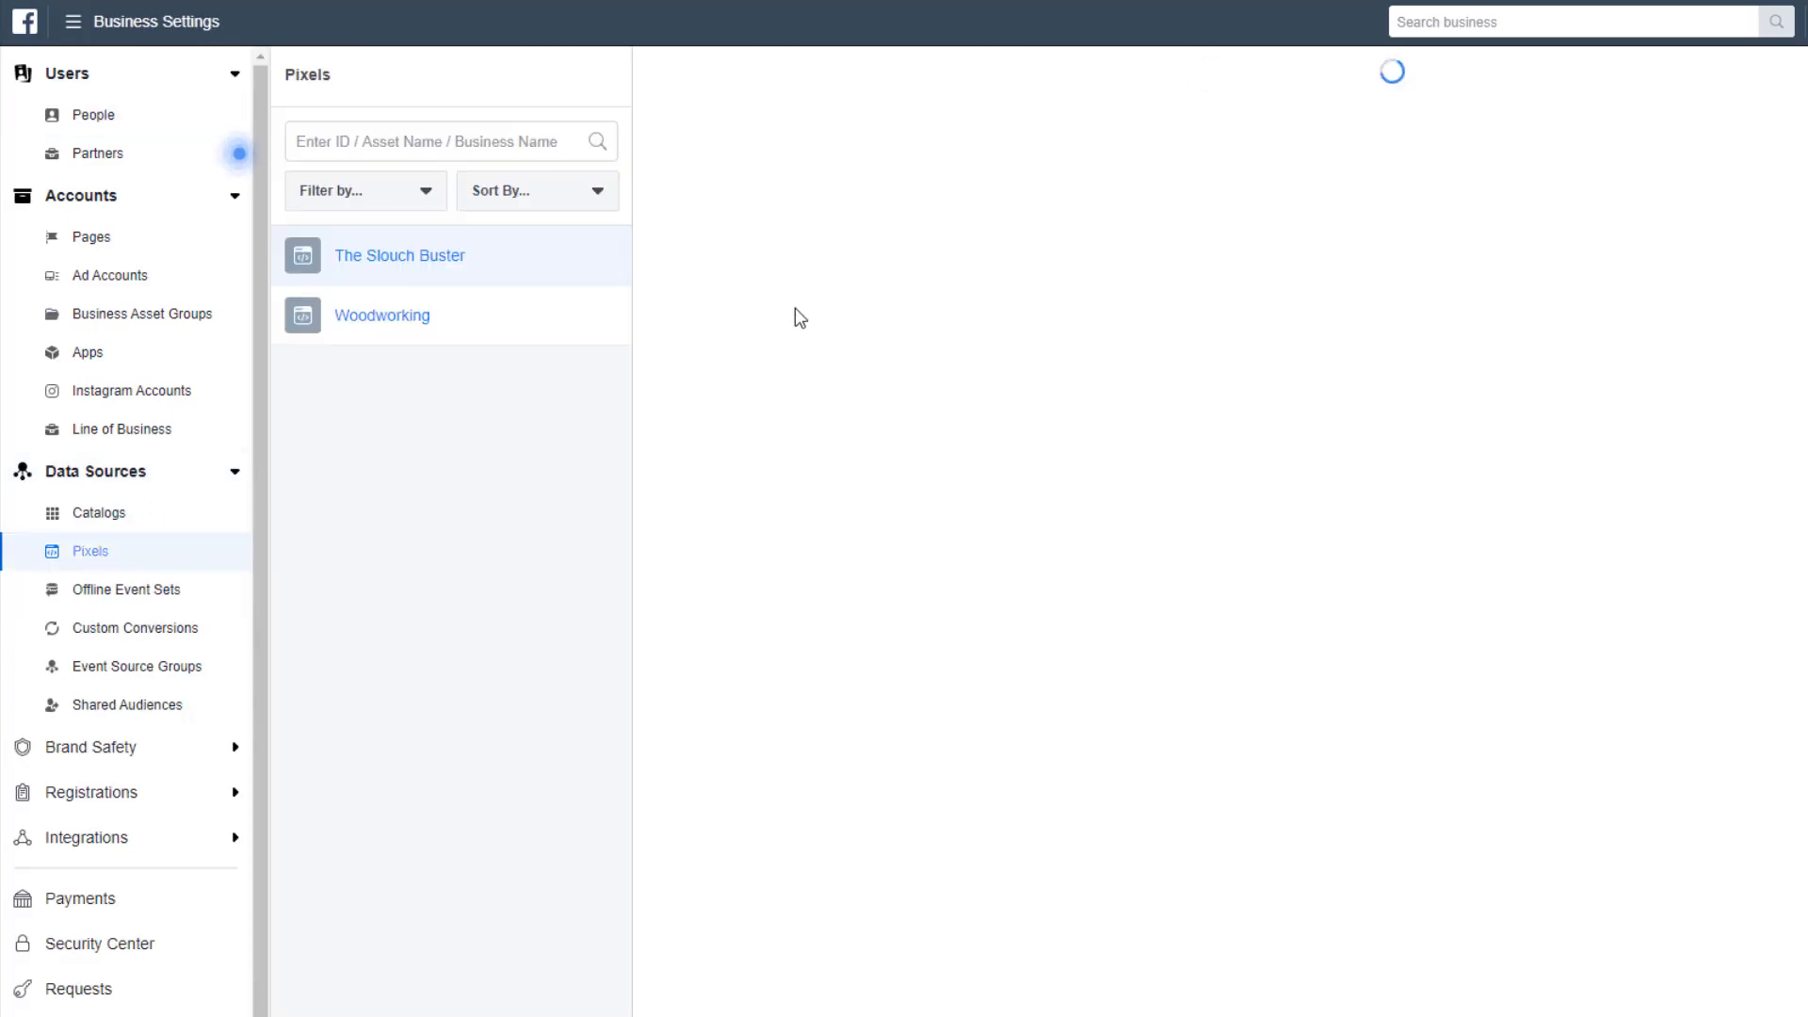
Connect the ad account The Slouch Buster - Ad Acct #1 to The Slouch Buster pixel as an asset.
click(1000, 194)
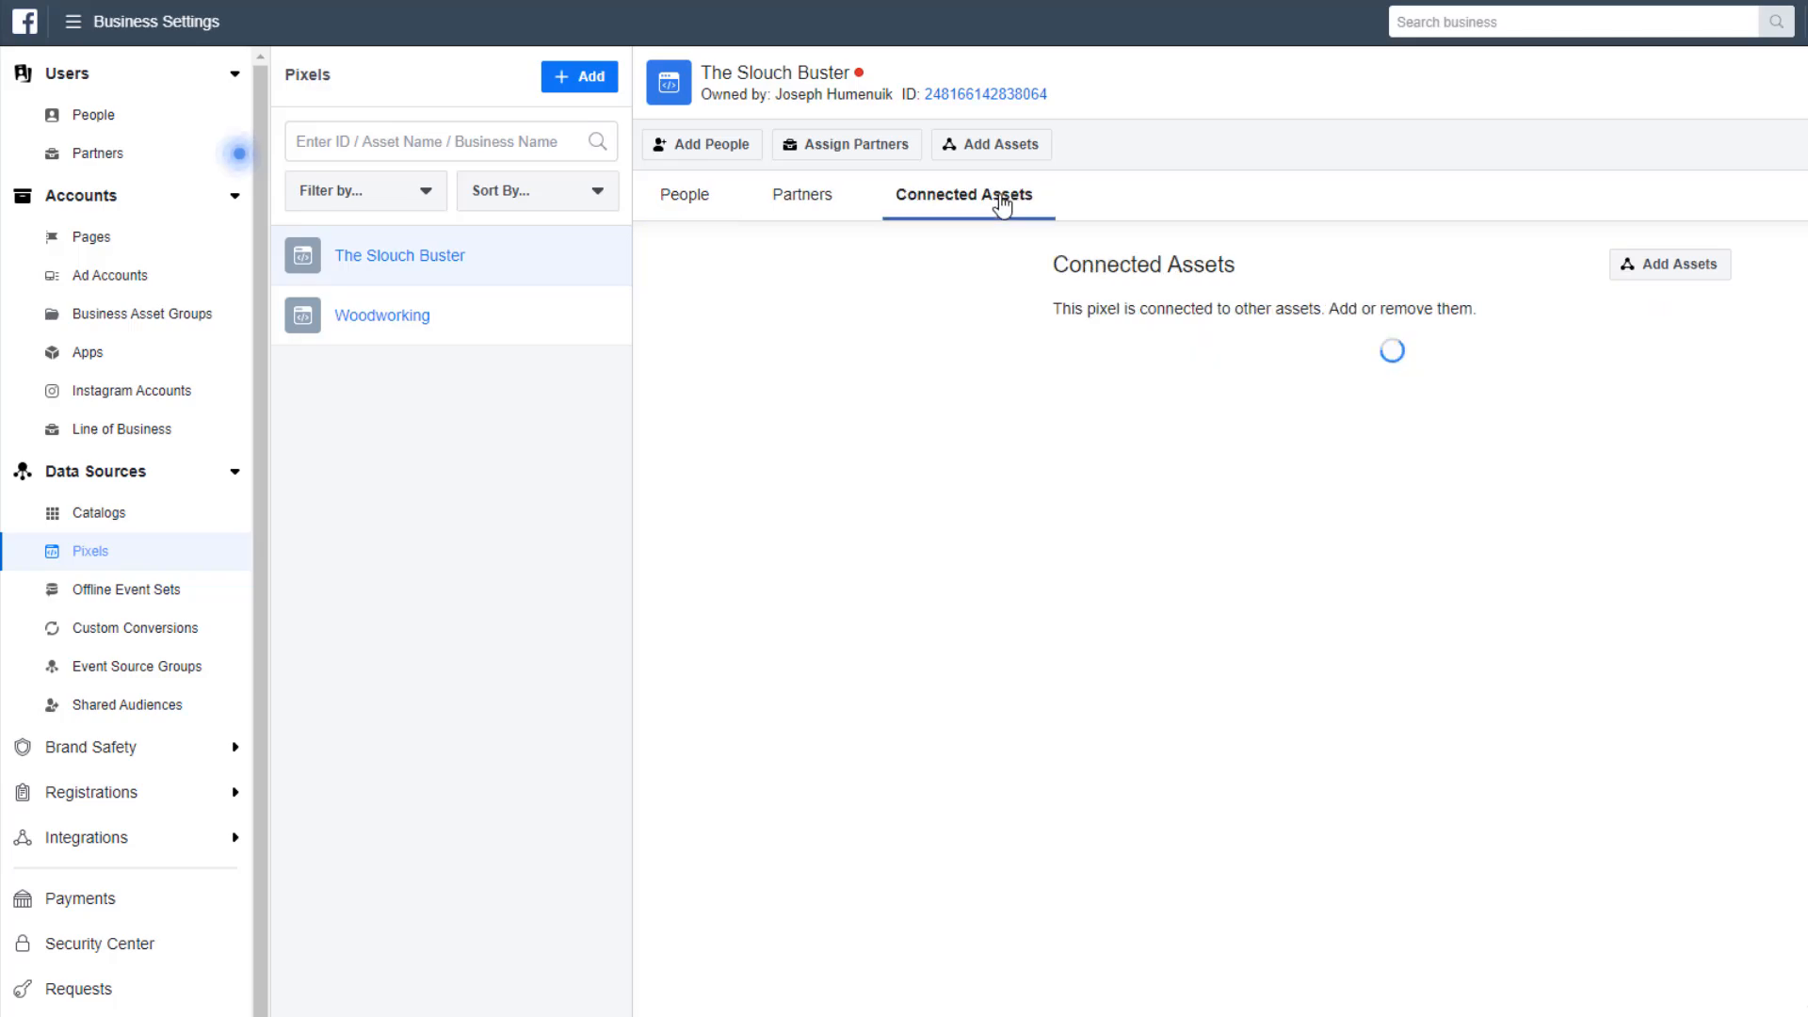
click(1665, 270)
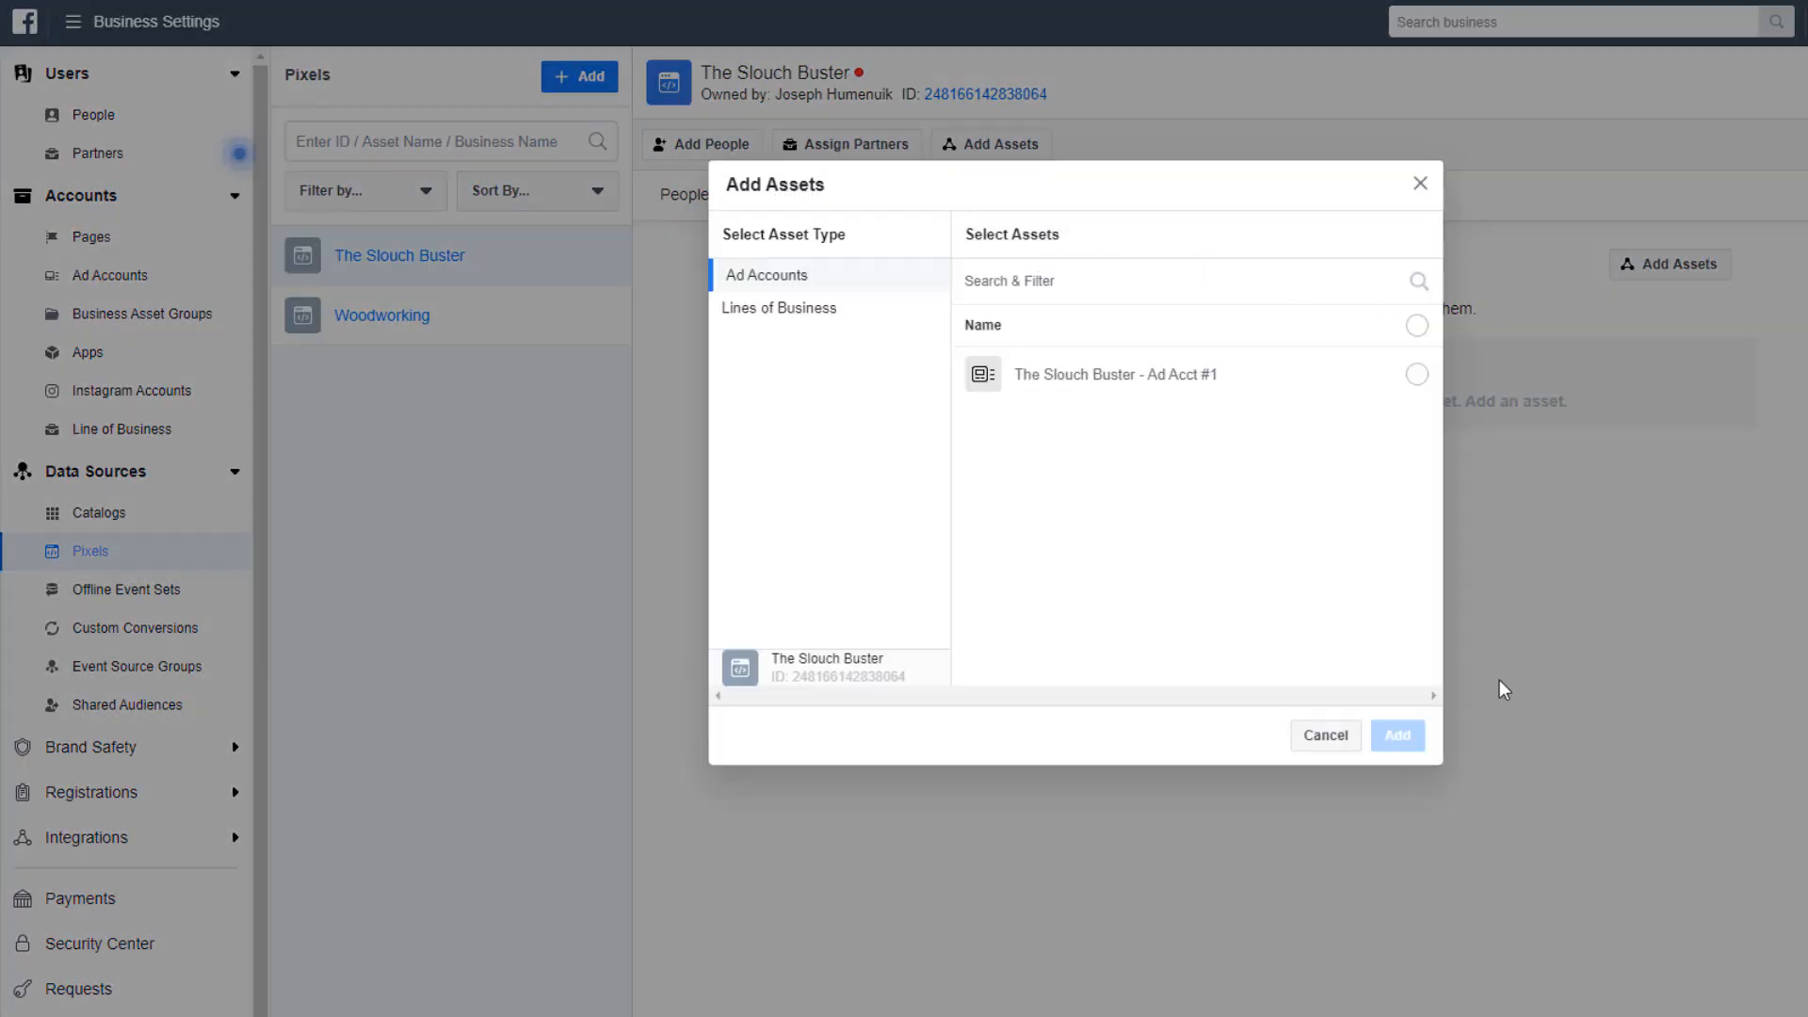
click(1142, 384)
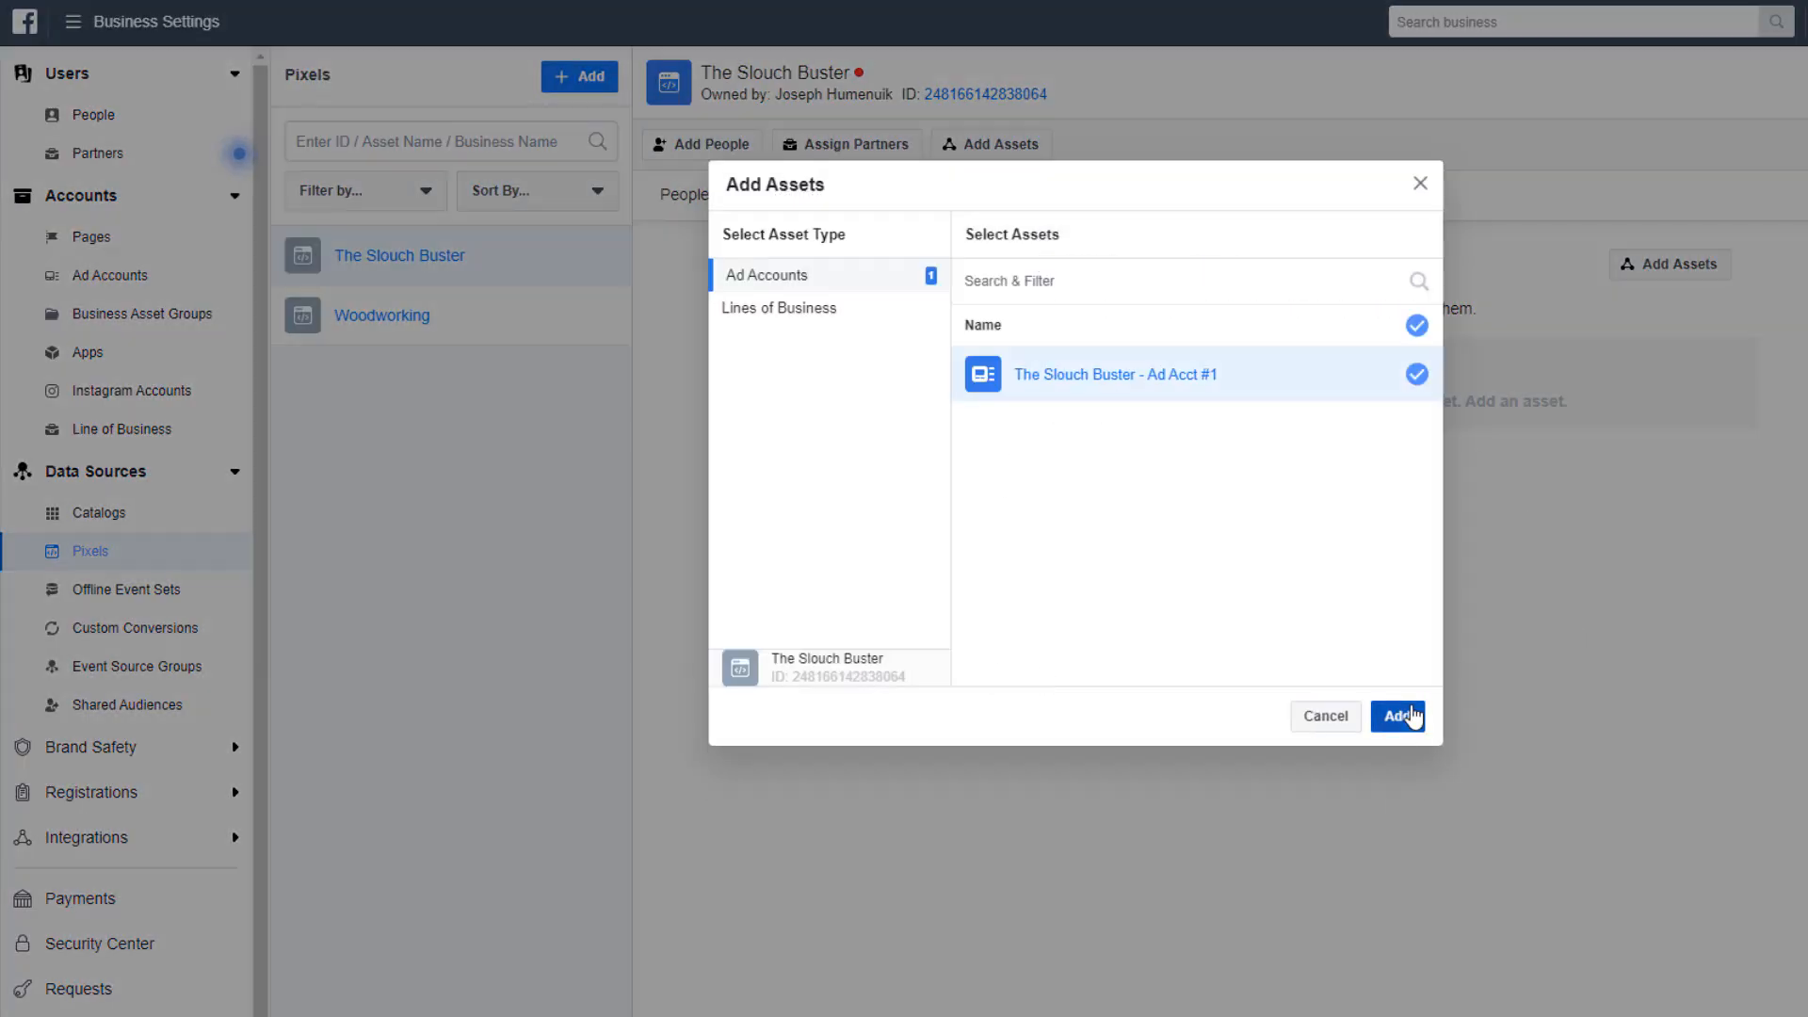
click(1398, 716)
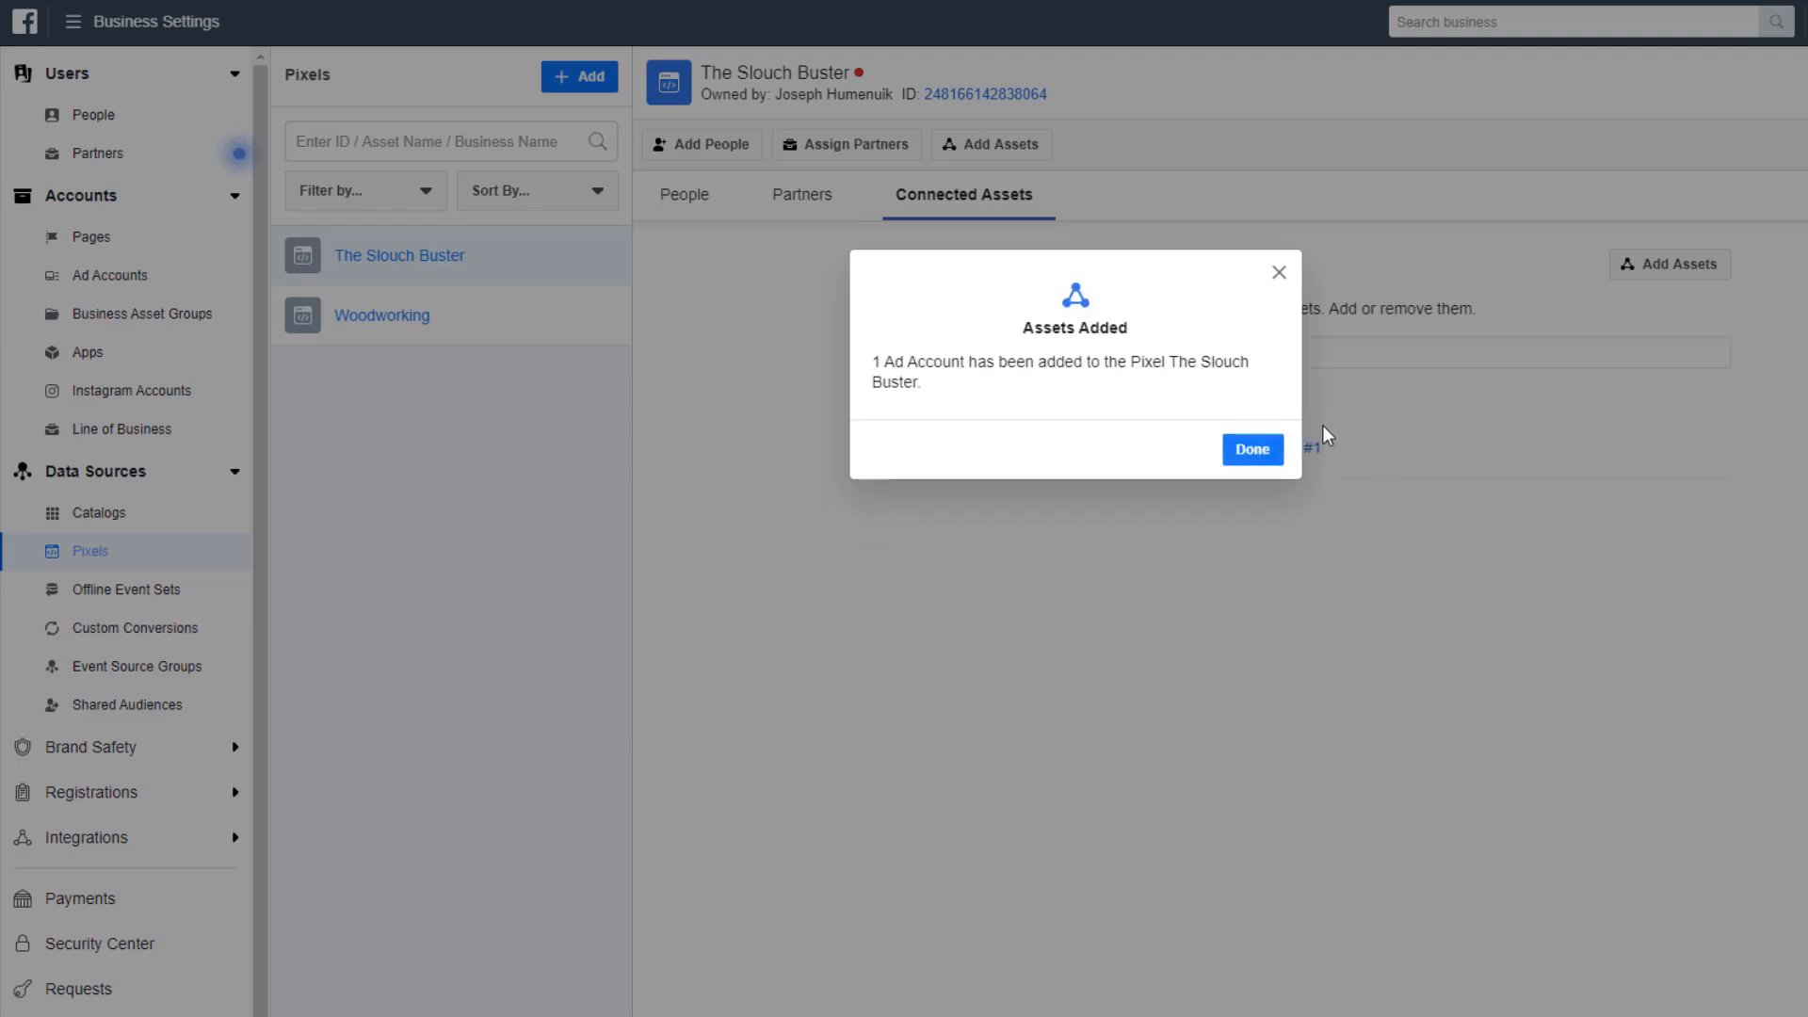
click(1252, 450)
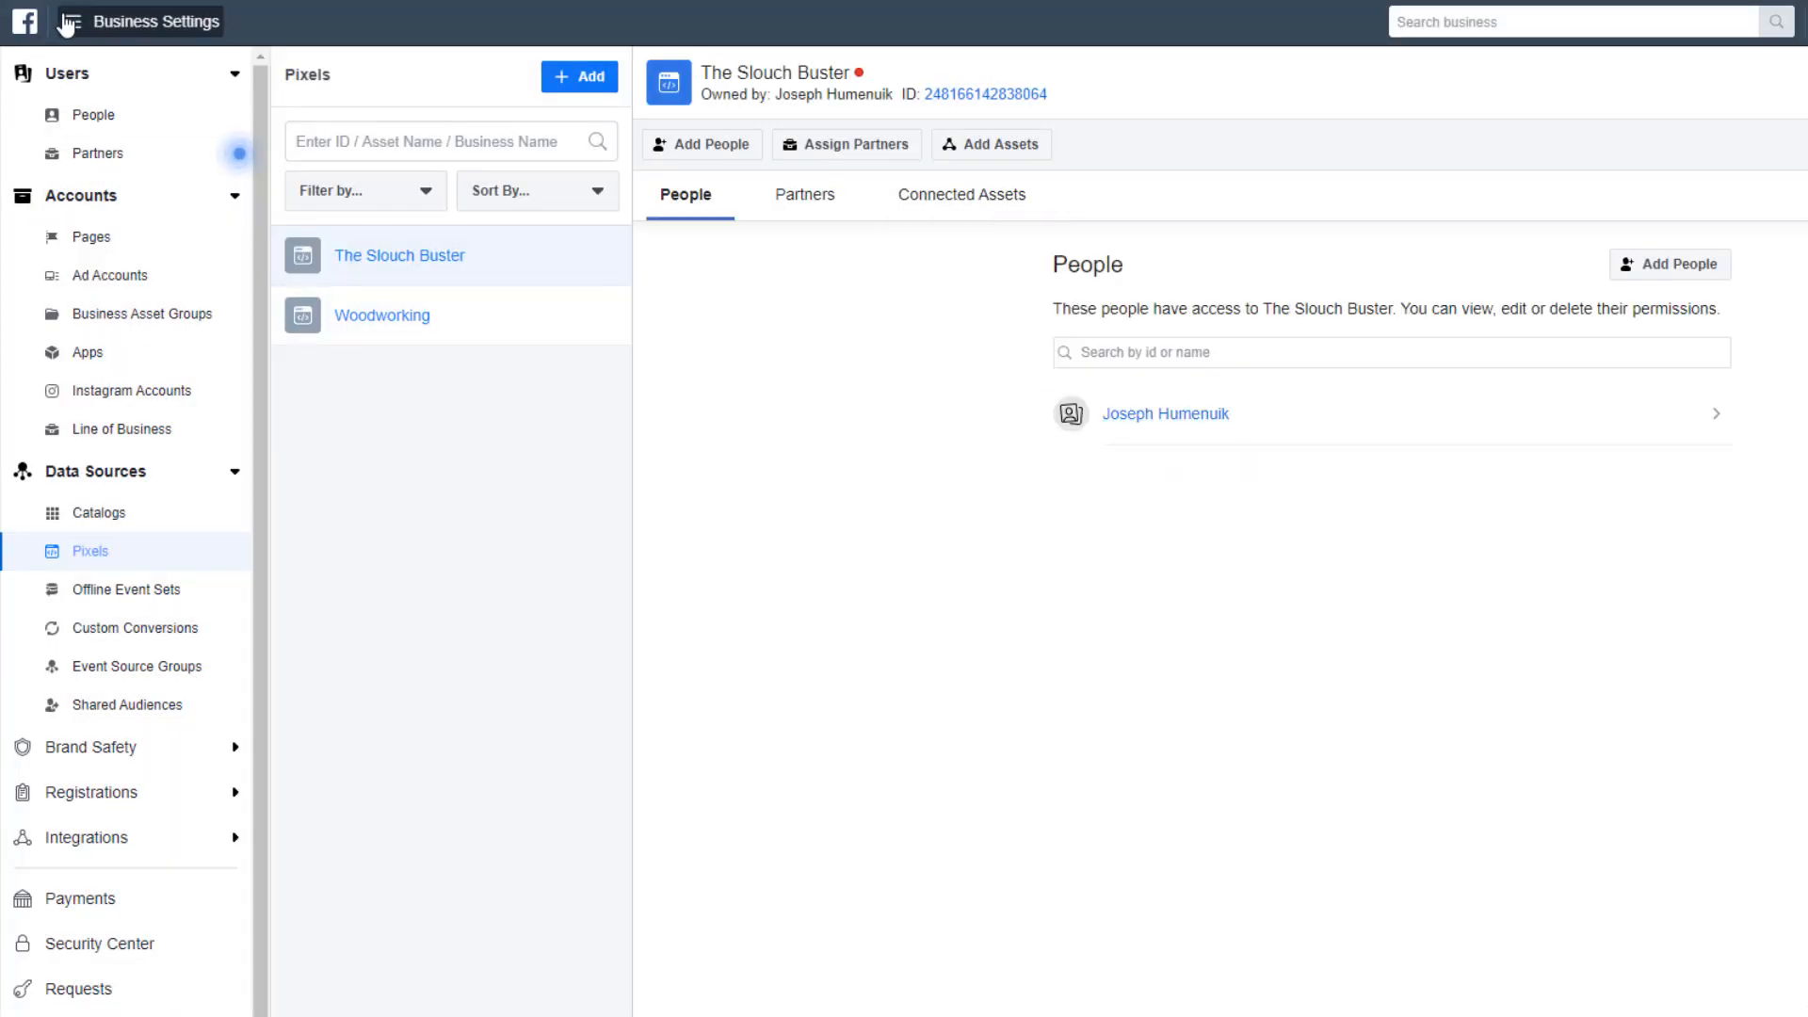
Return to Ads Manager and resume the unfinished Conversions campaign draft.
click(113, 21)
click(371, 181)
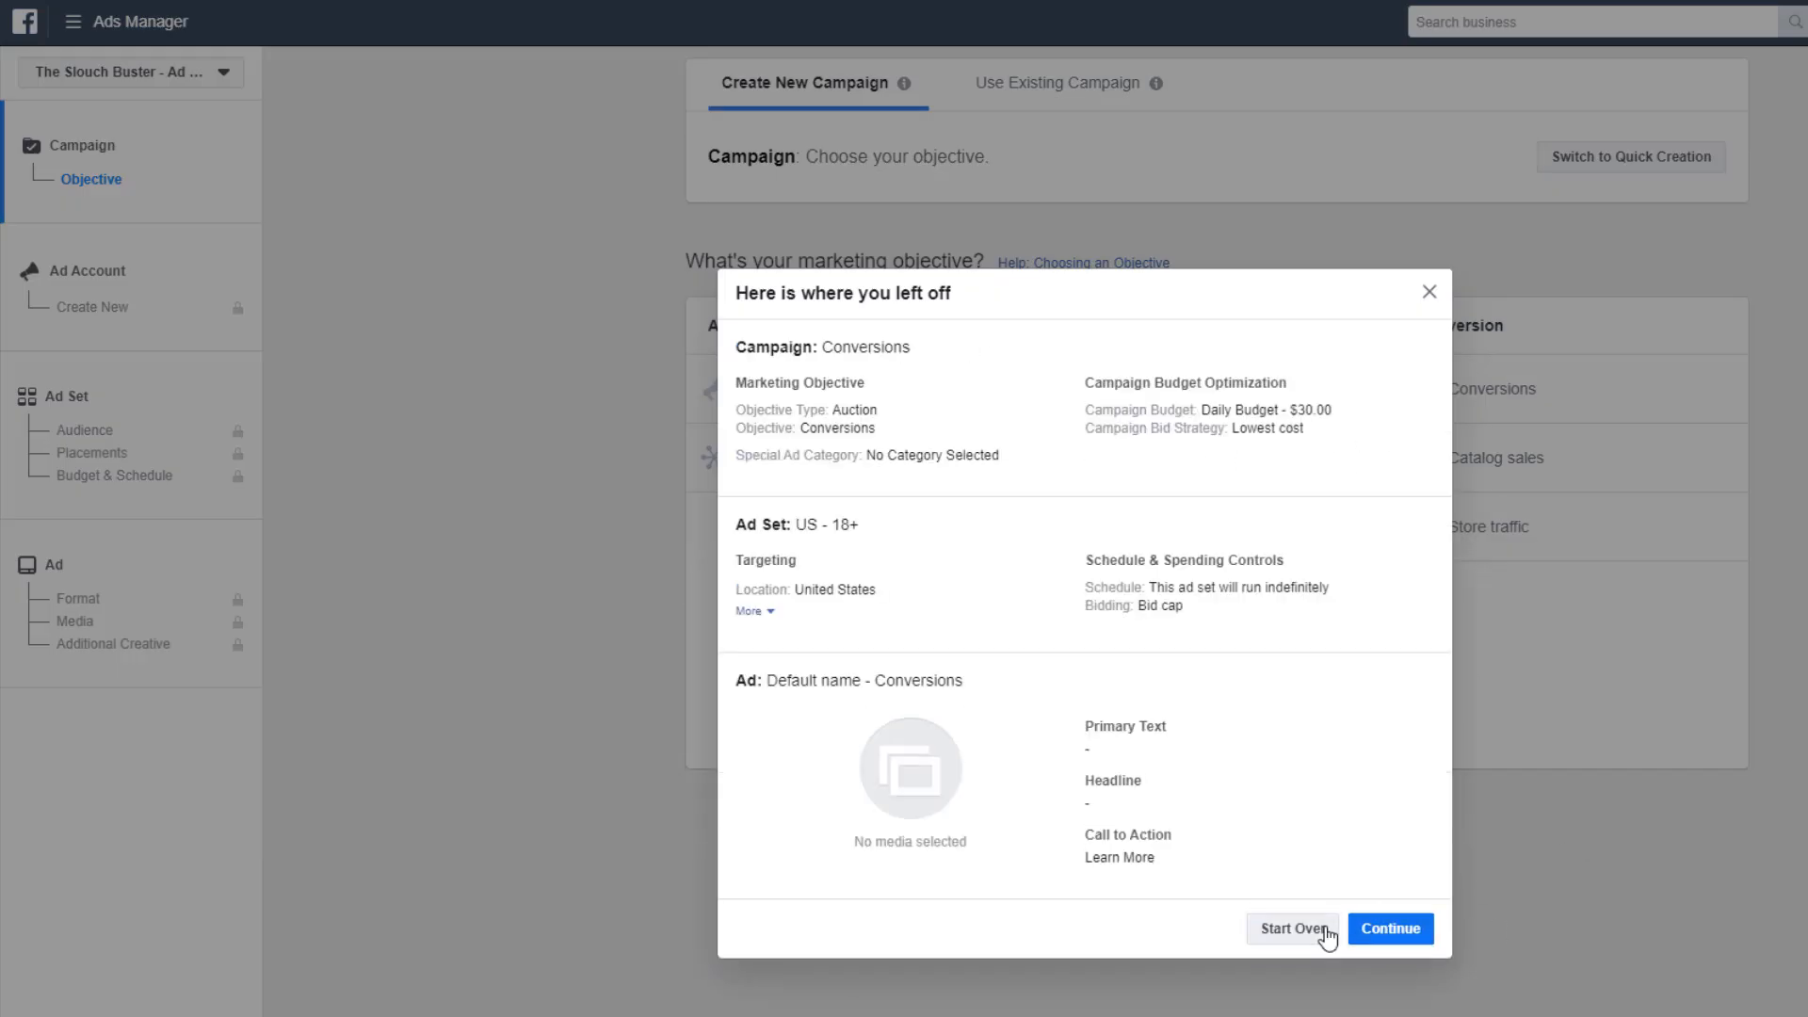
click(1382, 930)
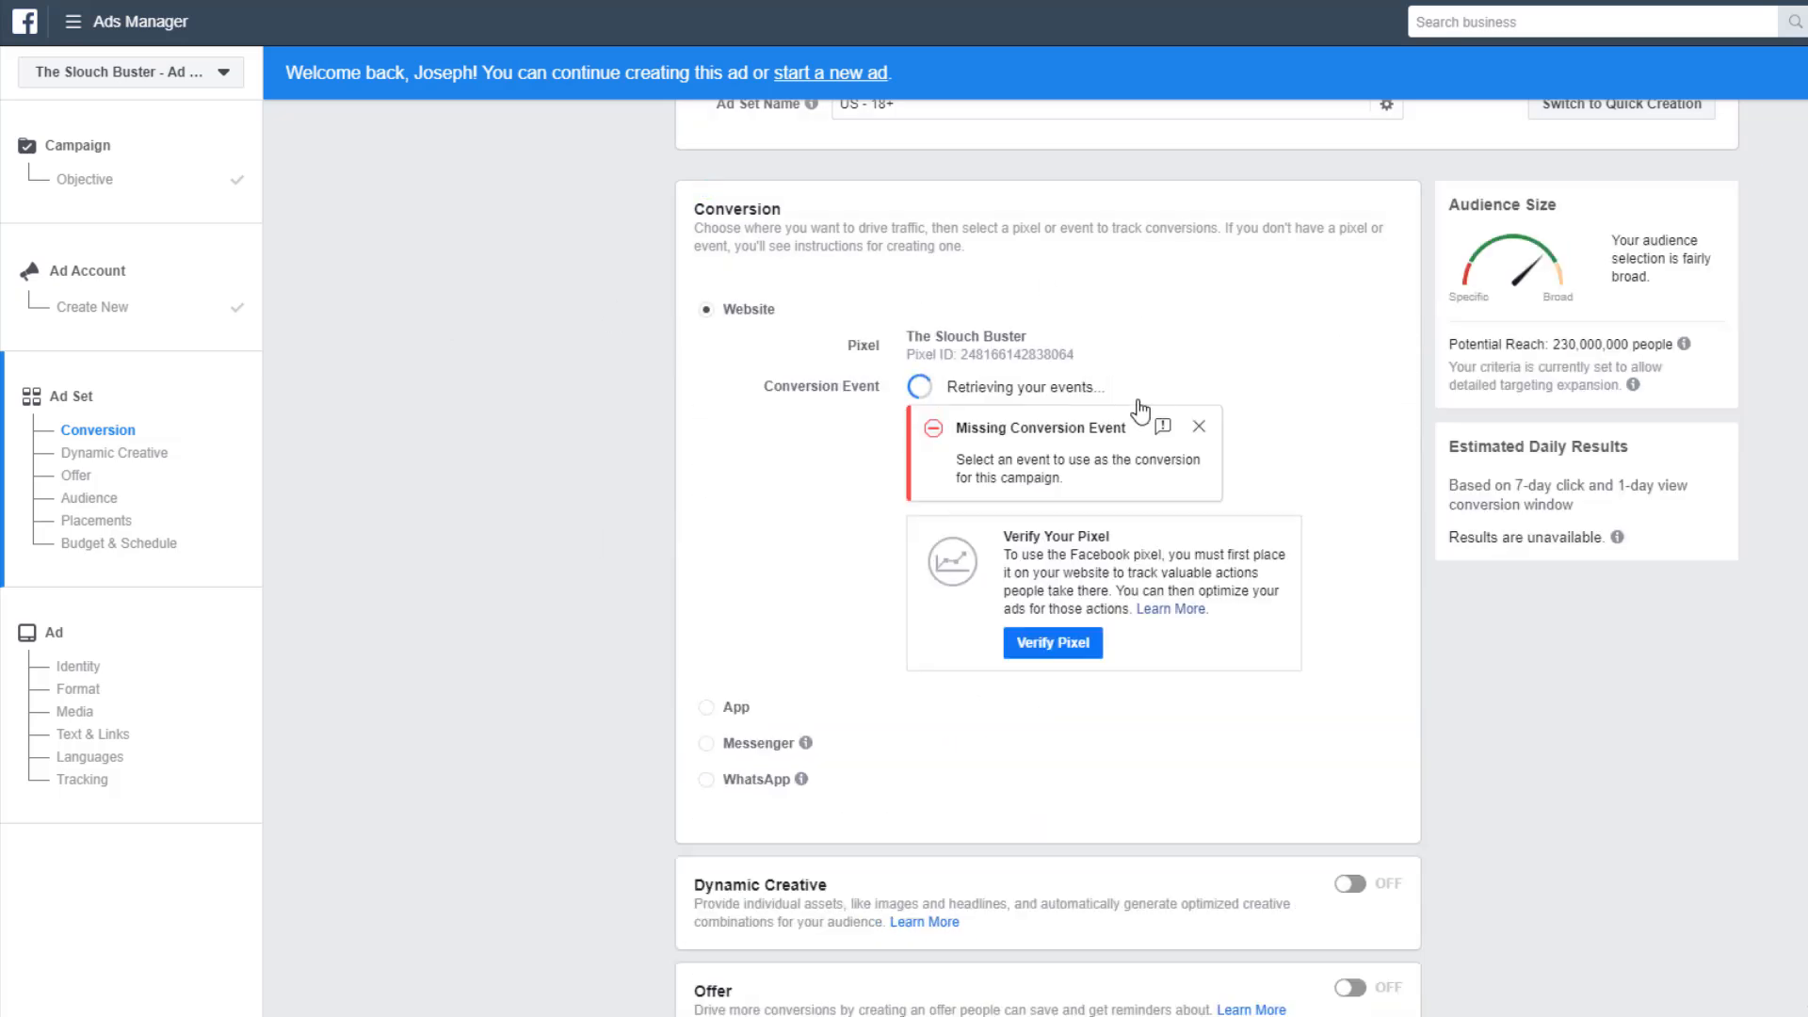
Choose Purchase as the ad set's website conversion event, leaving Dynamic Creative and Offer off.
click(986, 390)
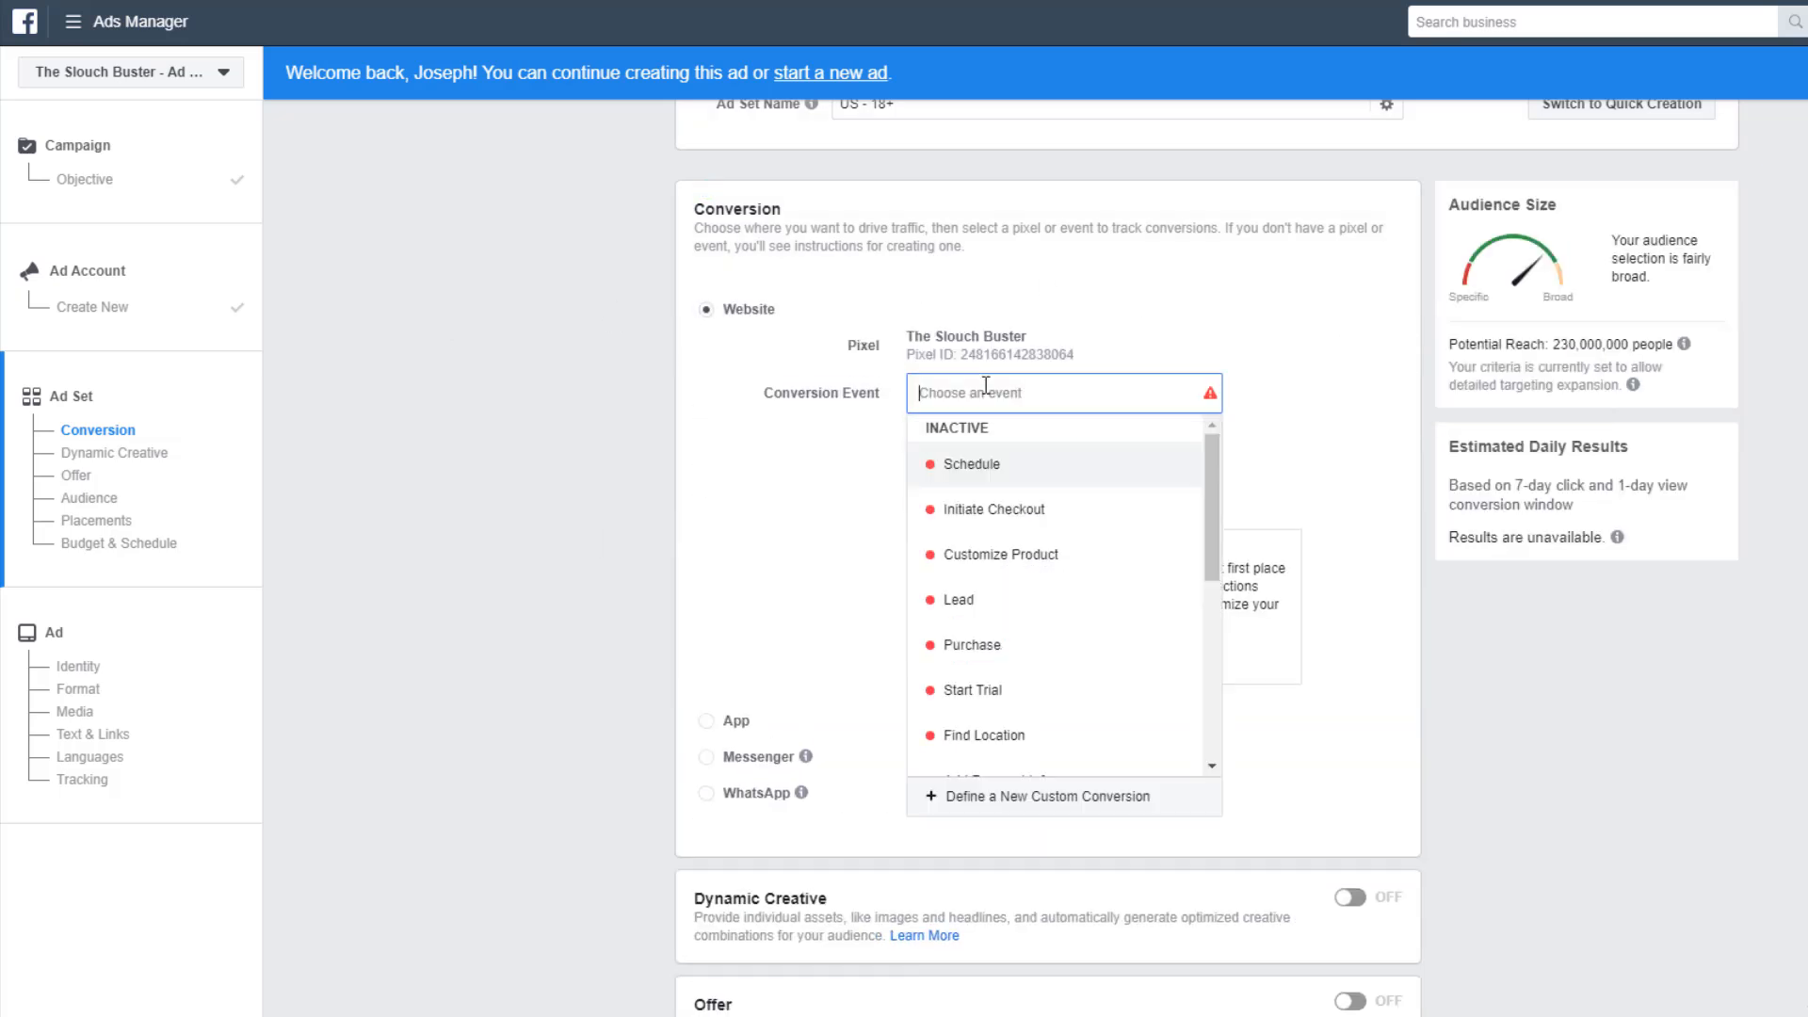
click(1065, 653)
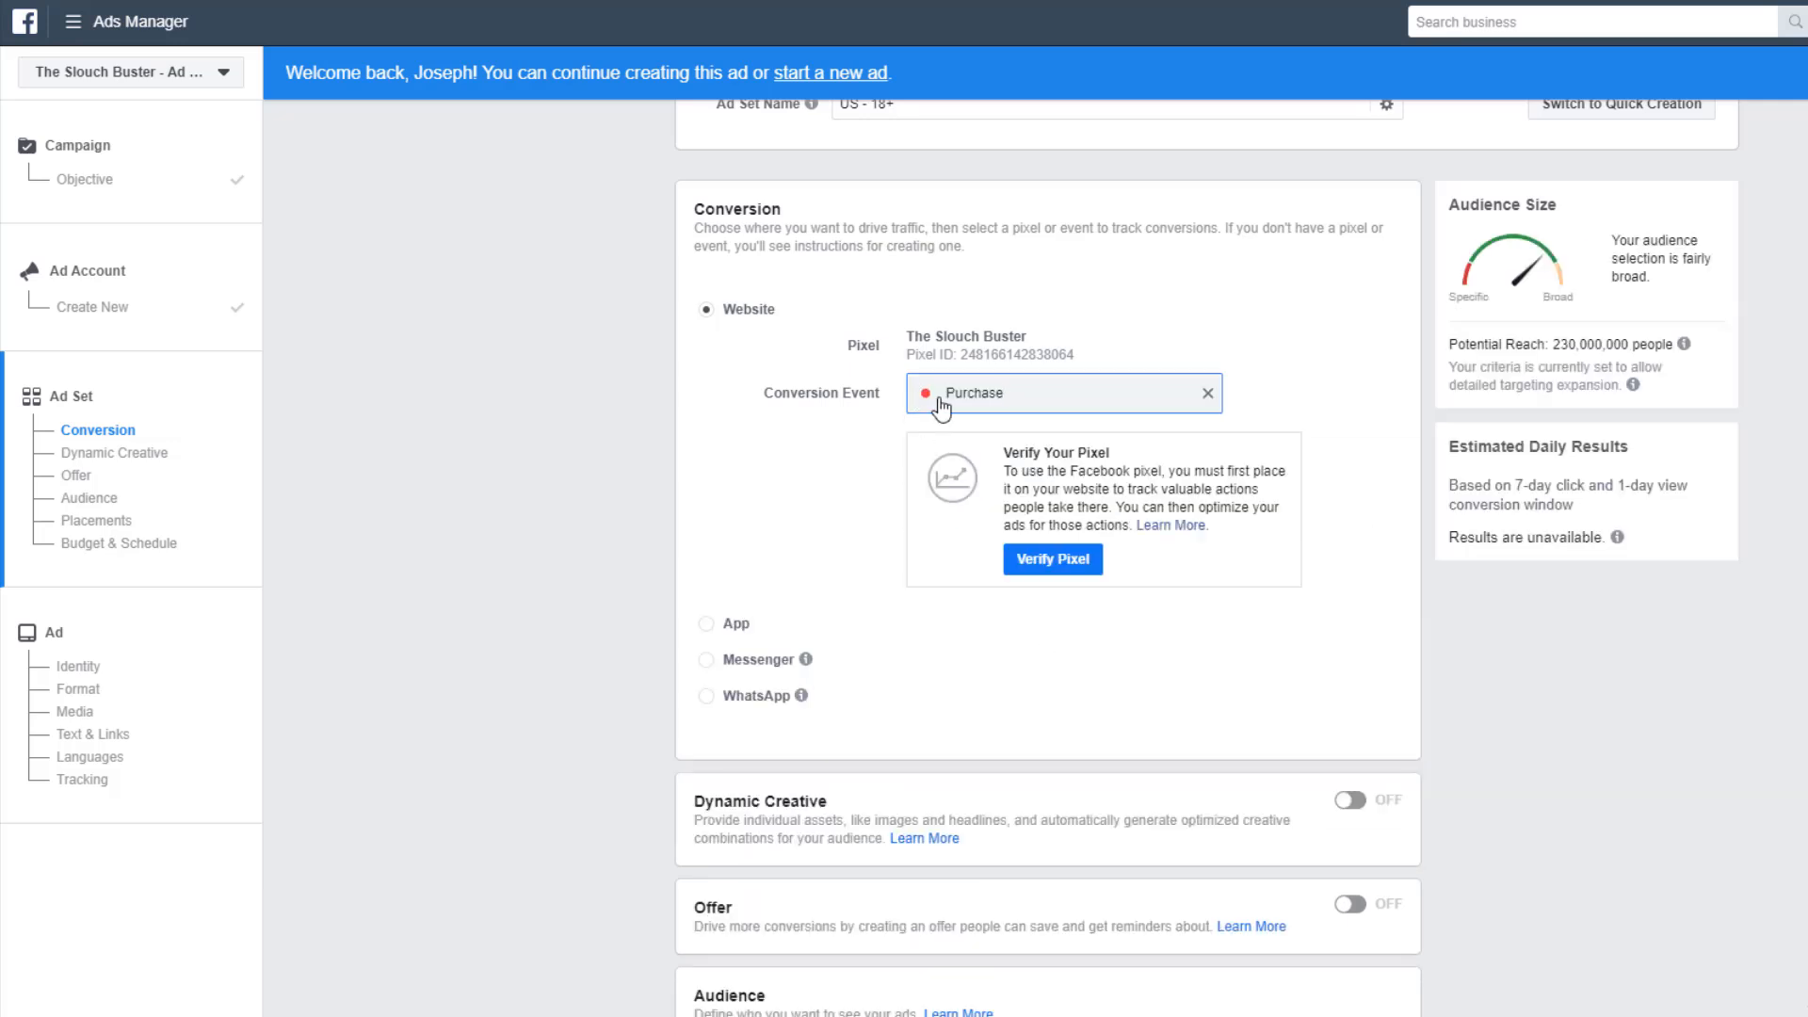
scroll(411, 524, down, 6)
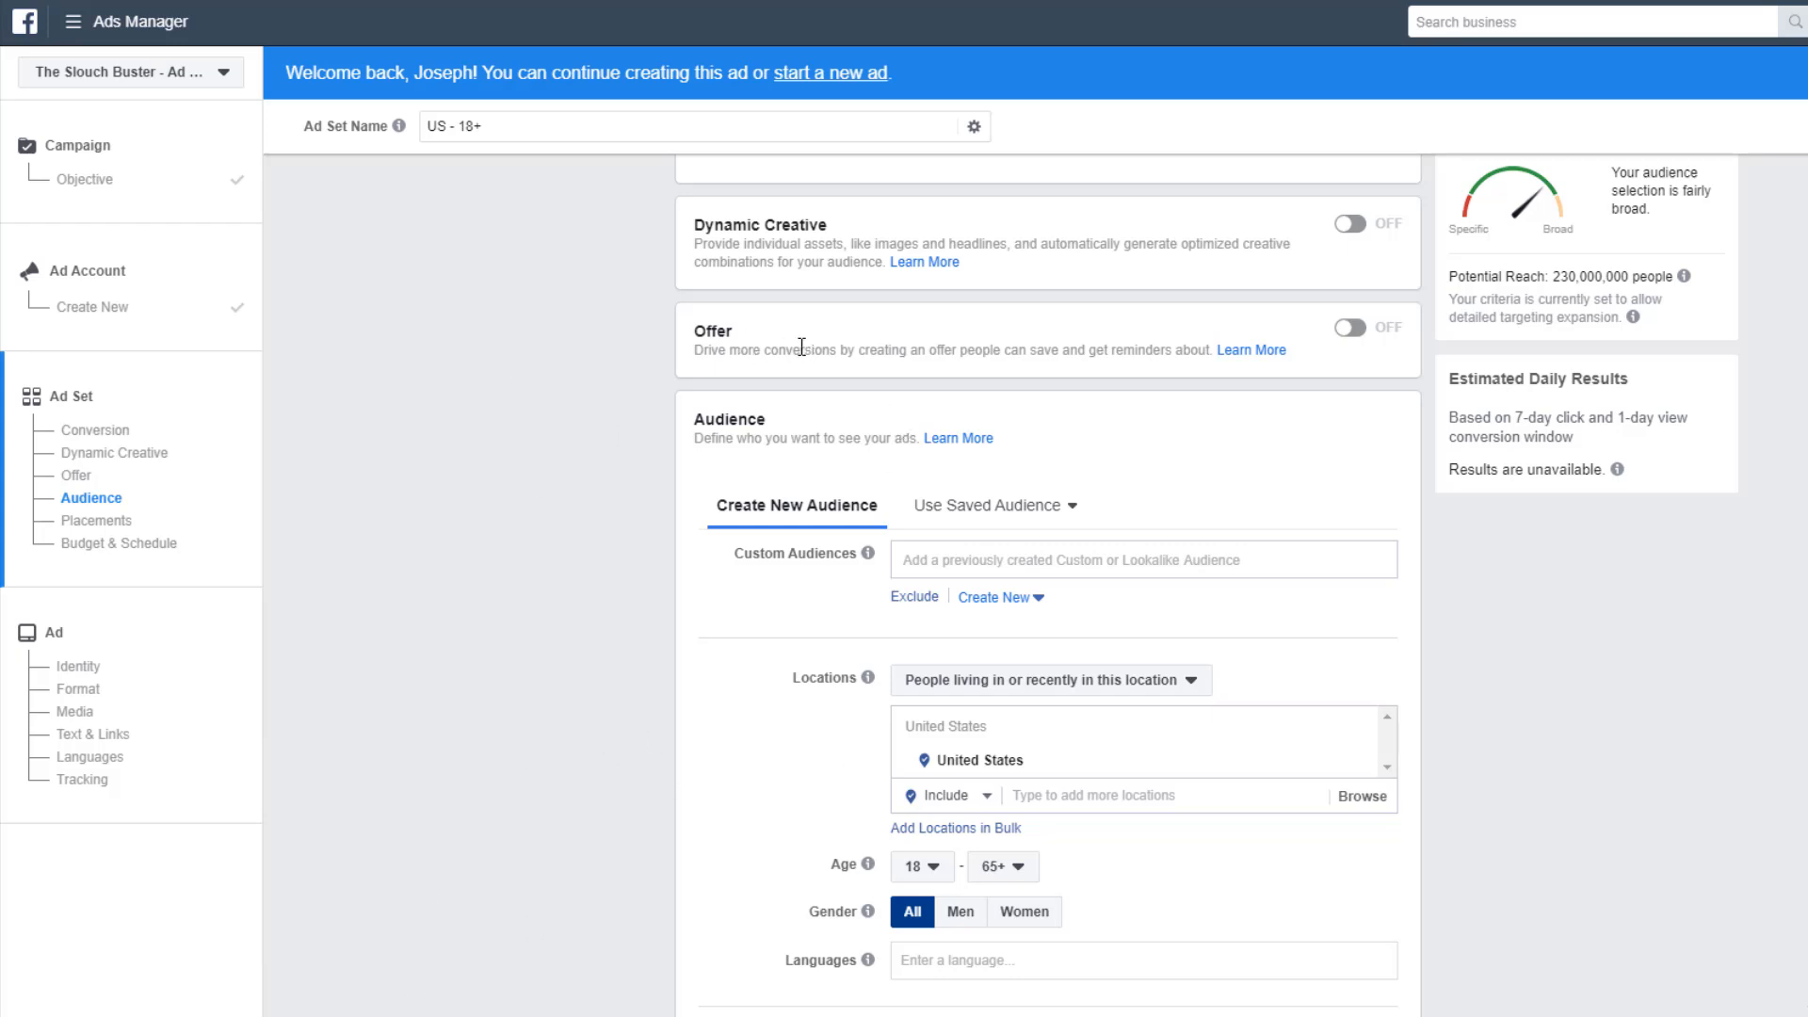
drag(778, 349, 1138, 350)
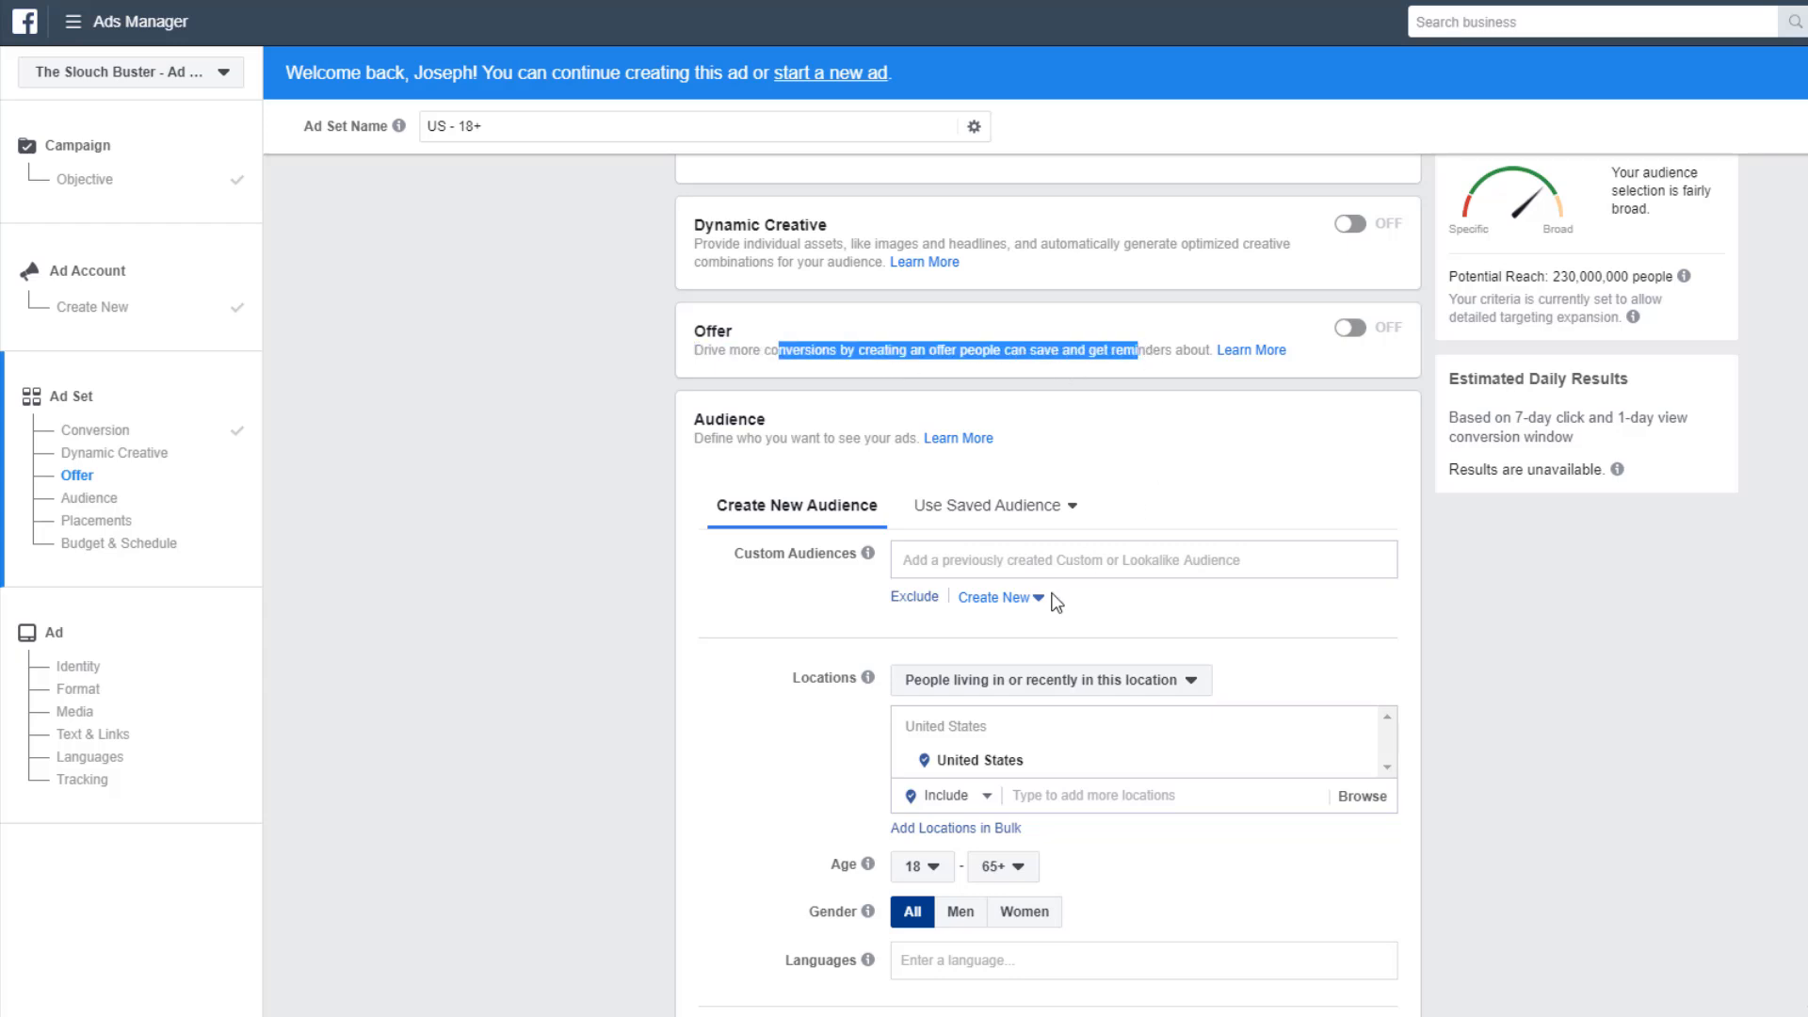
click(659, 642)
Add Canada and United Kingdom to the audience's included locations.
scroll(614, 650, down, 5)
scroll(1000, 563, up, 4)
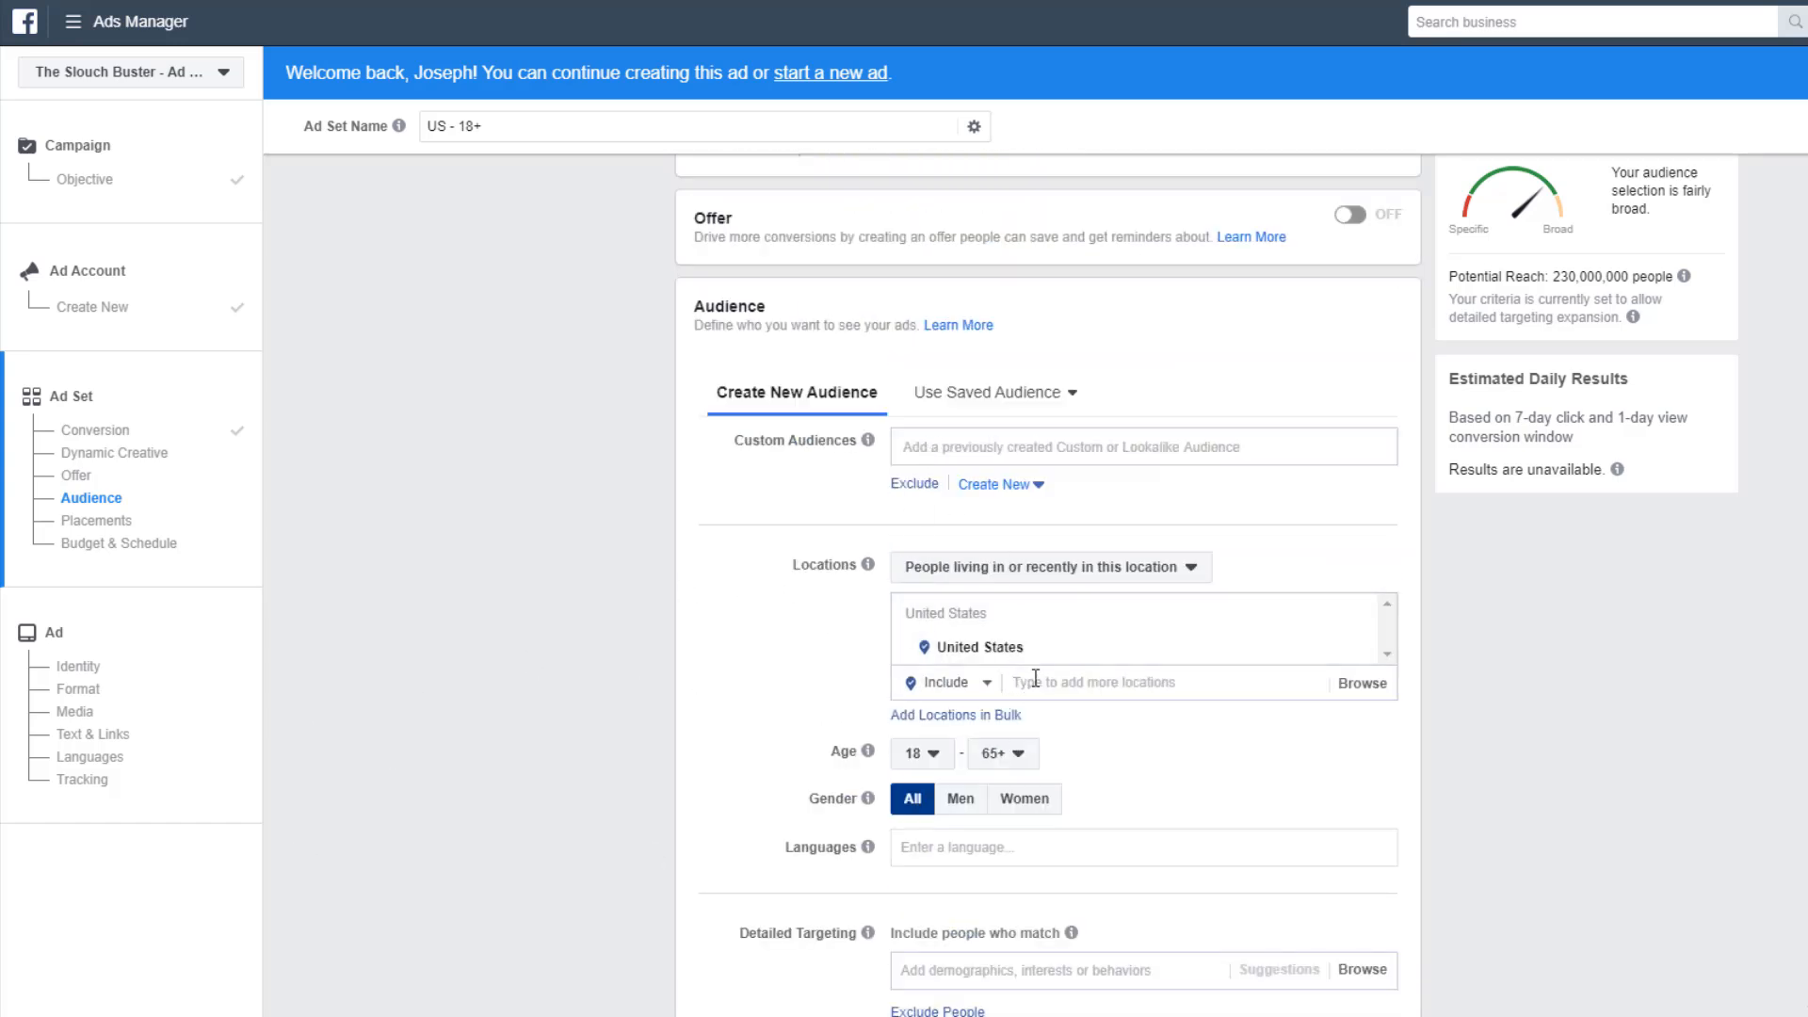
click(1098, 687)
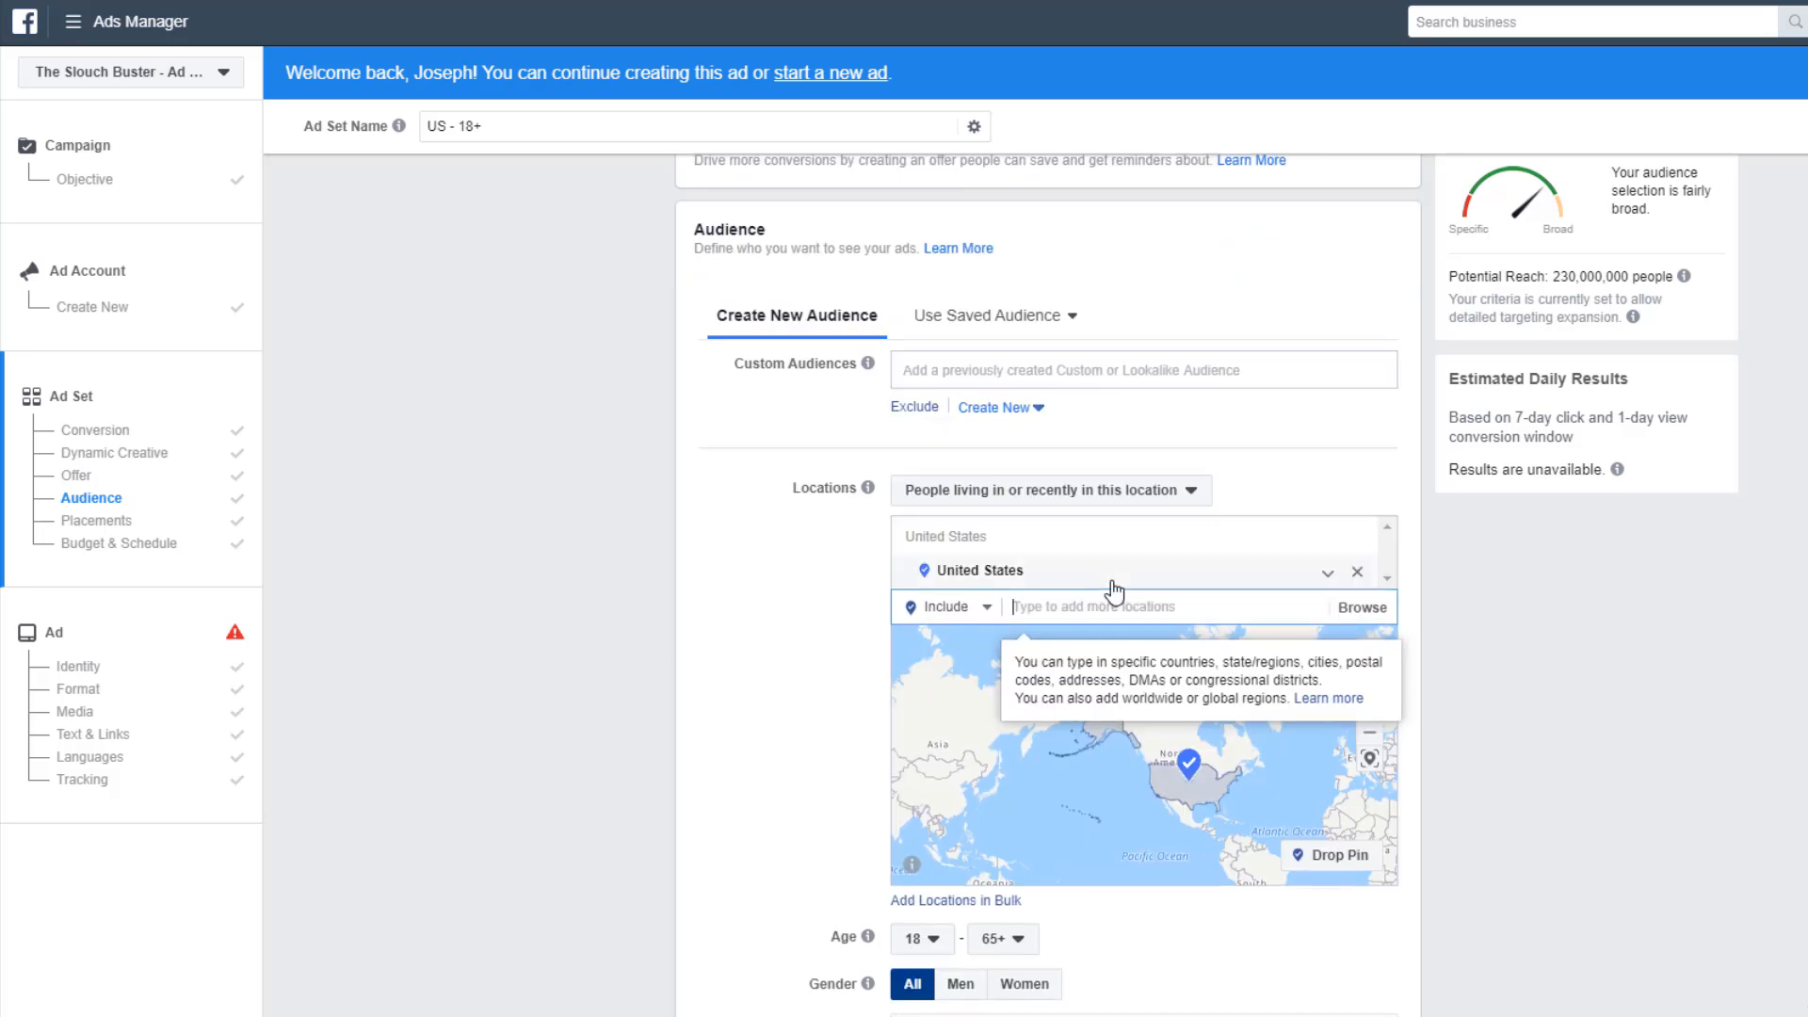
text(Canad)
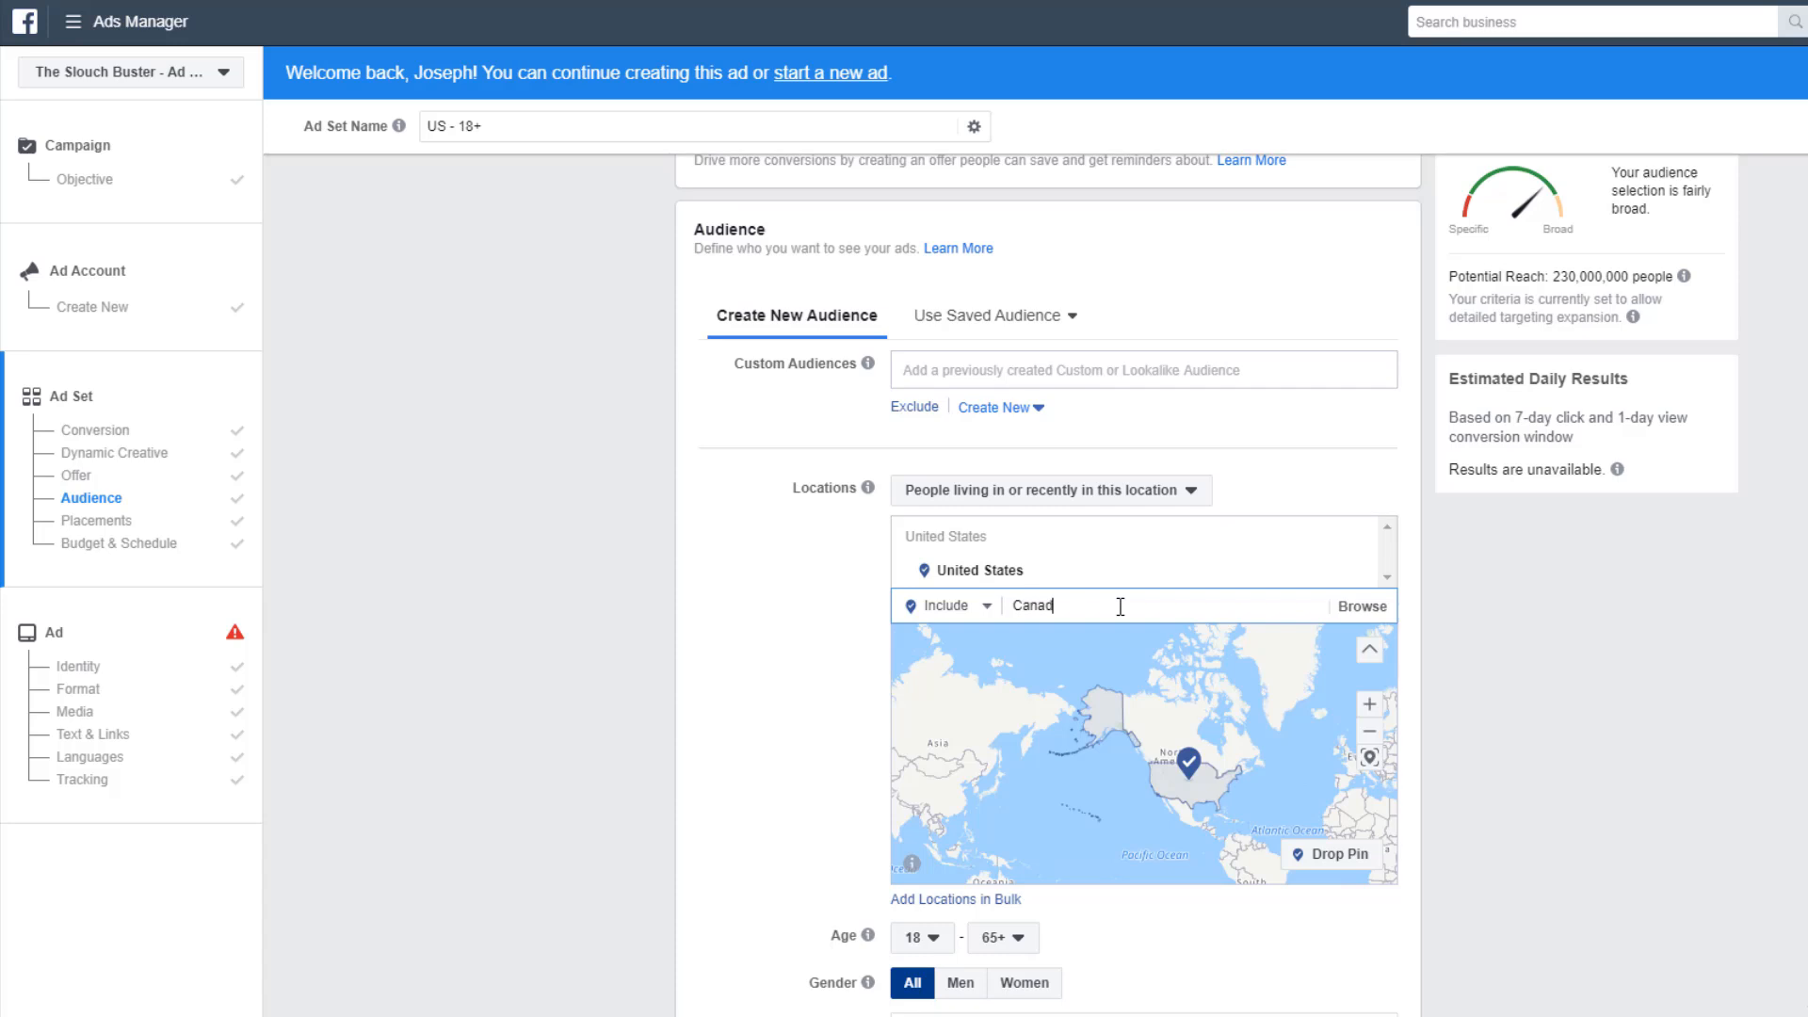
text(a)
key(Return)
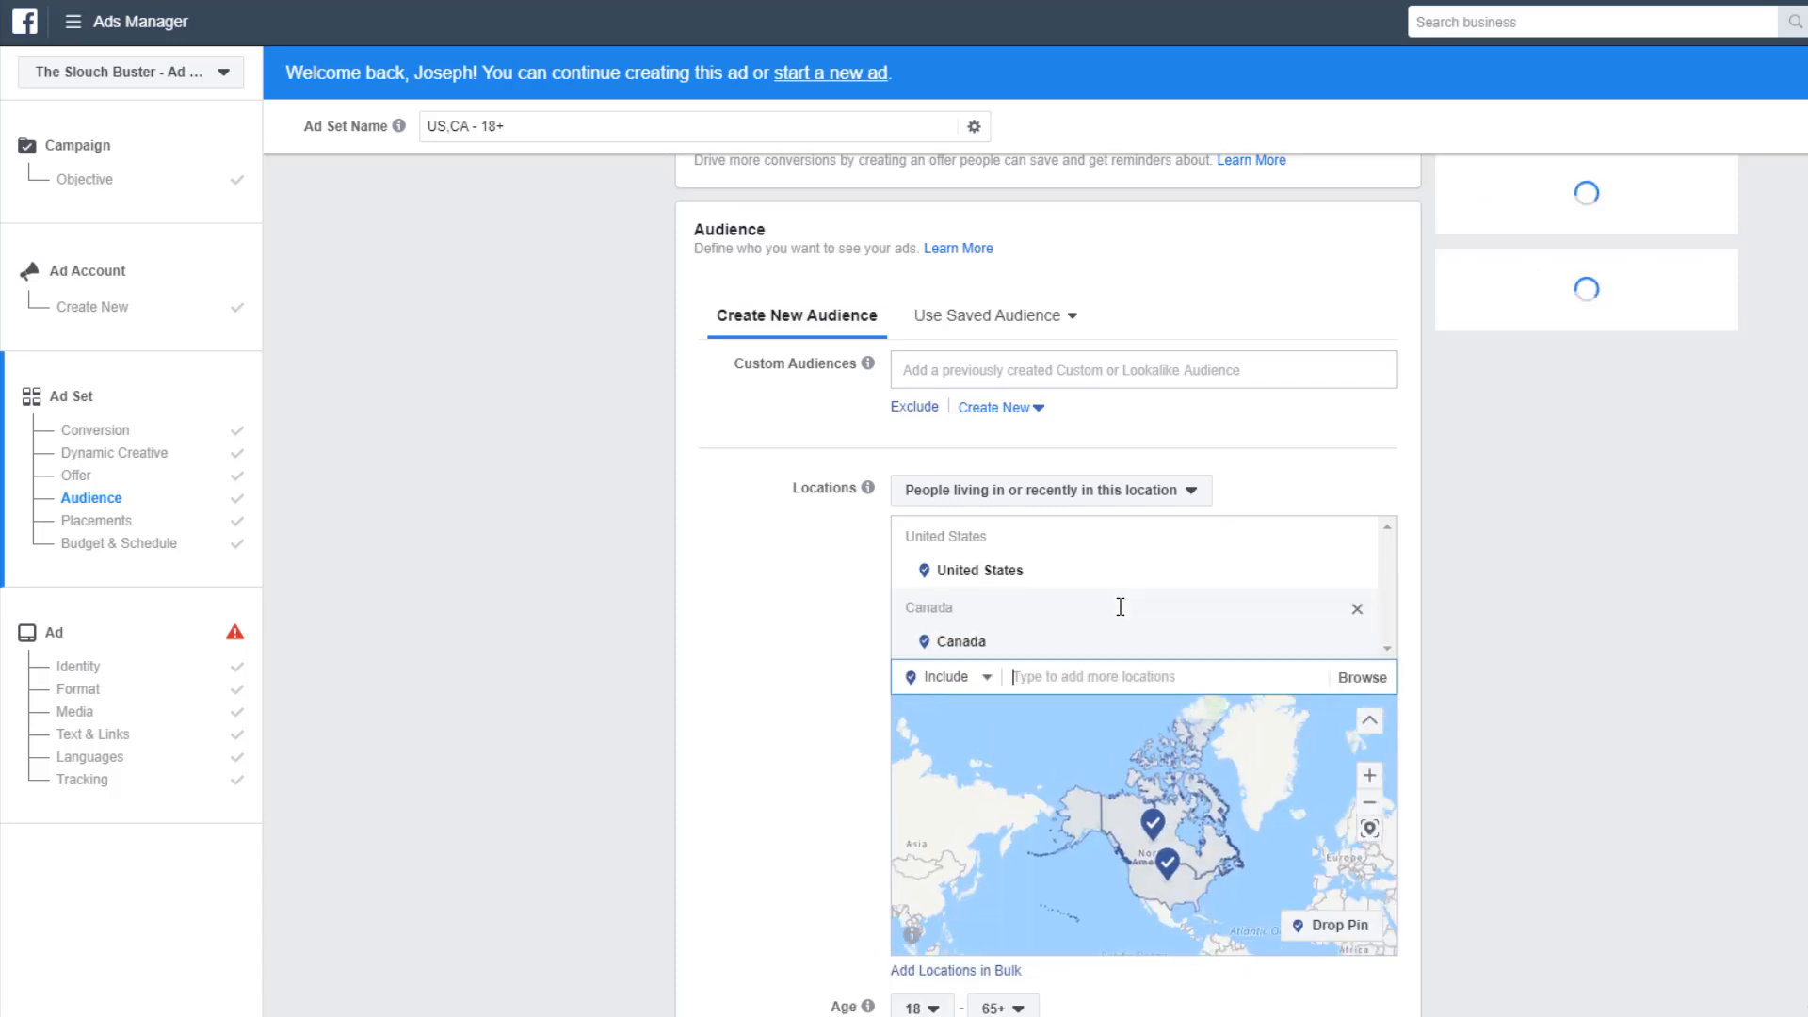
text(United Kingdom)
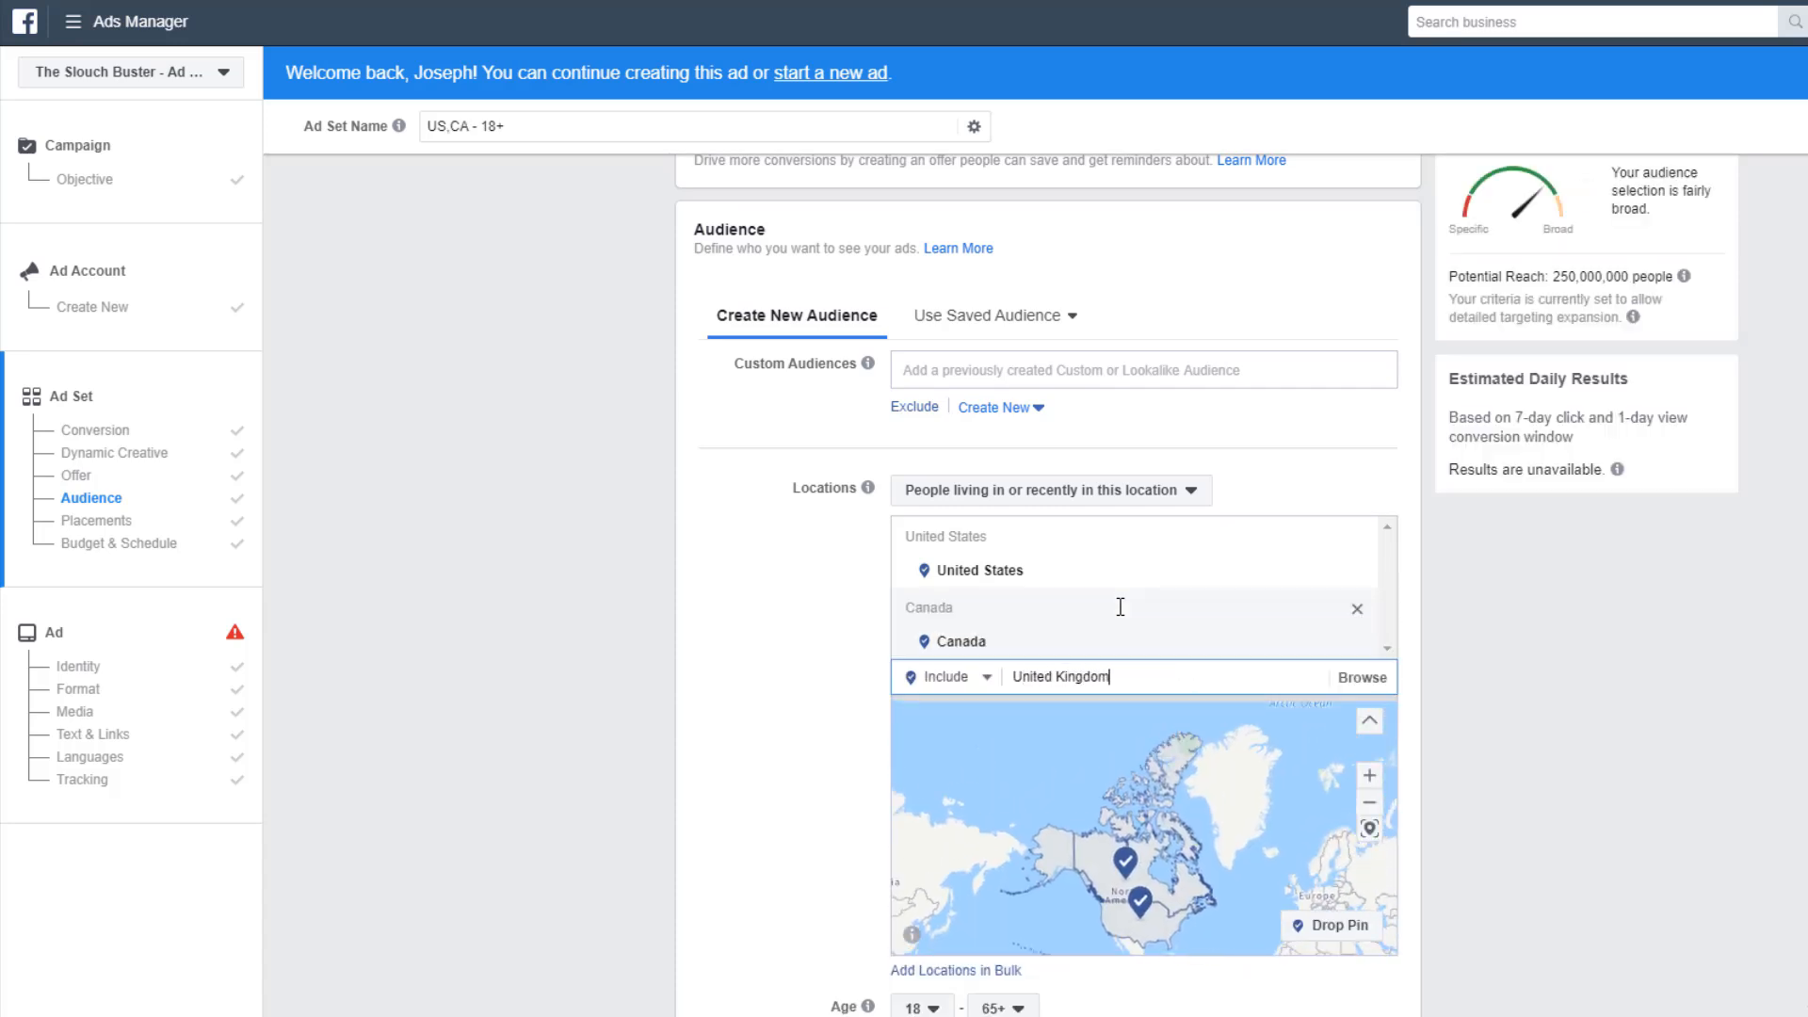
key(Return)
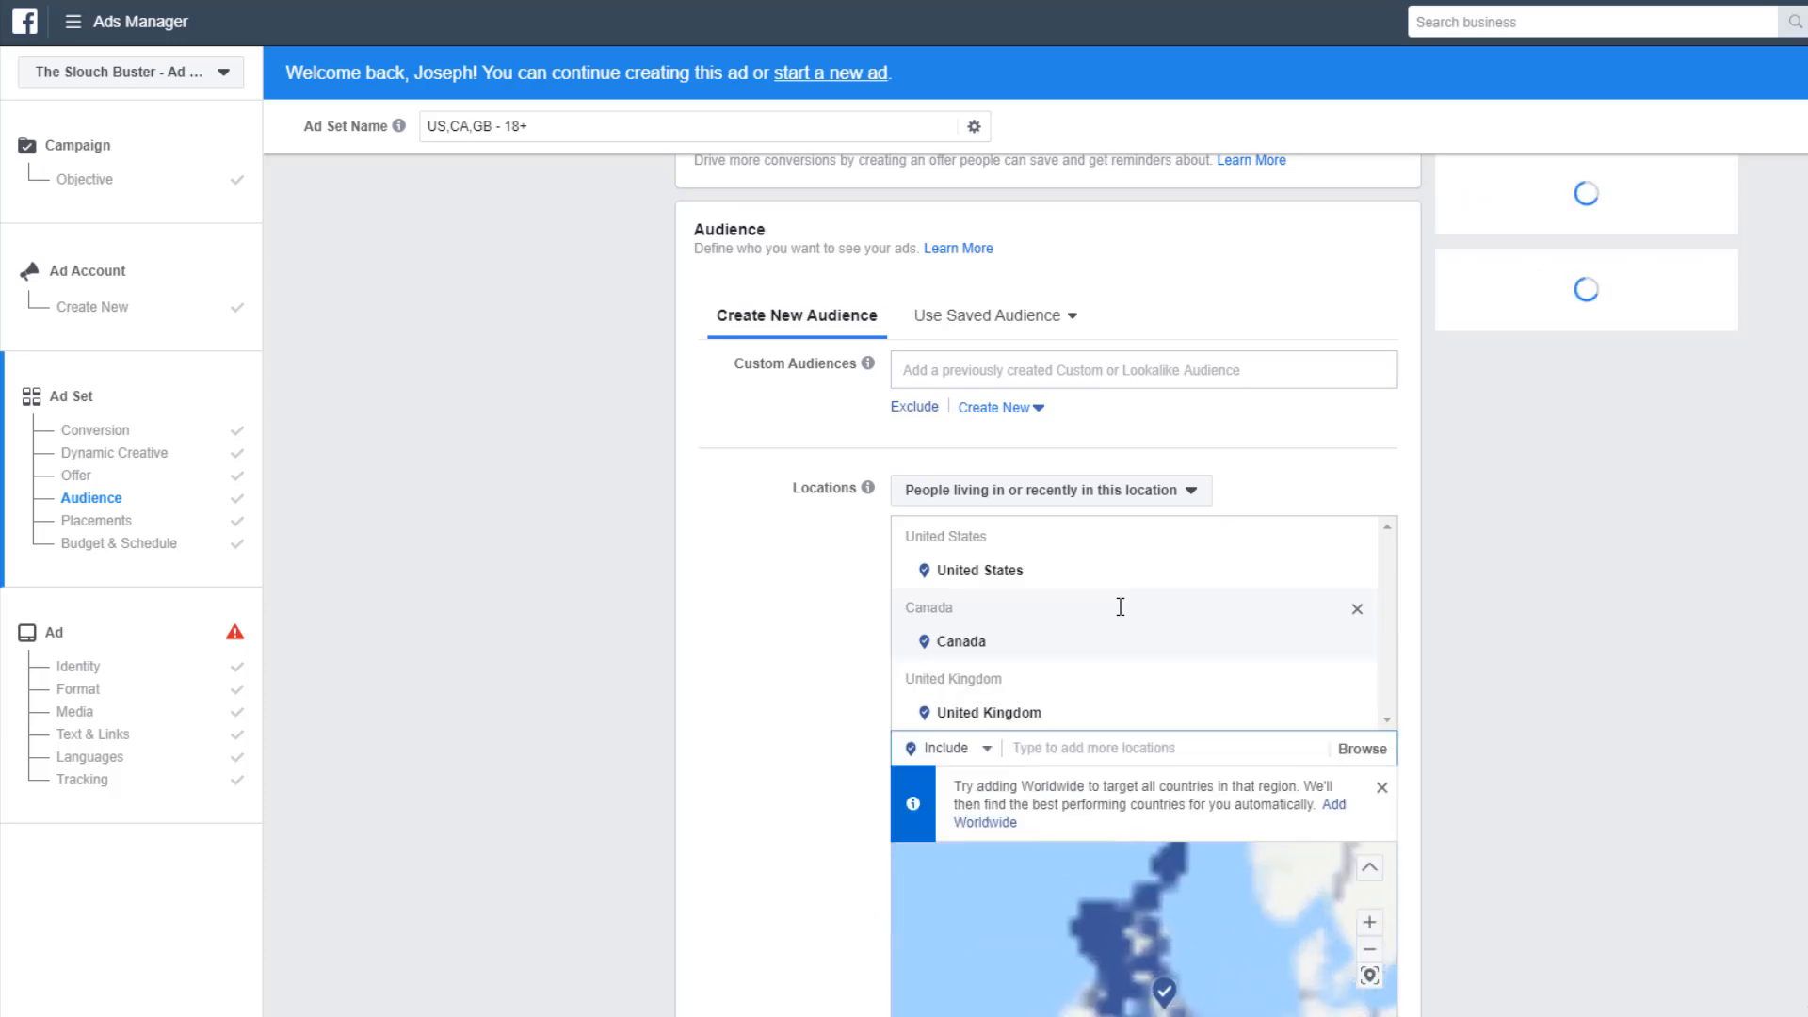
Add the countries Australia and New Zealand to the audience's included locations.
text(Austr)
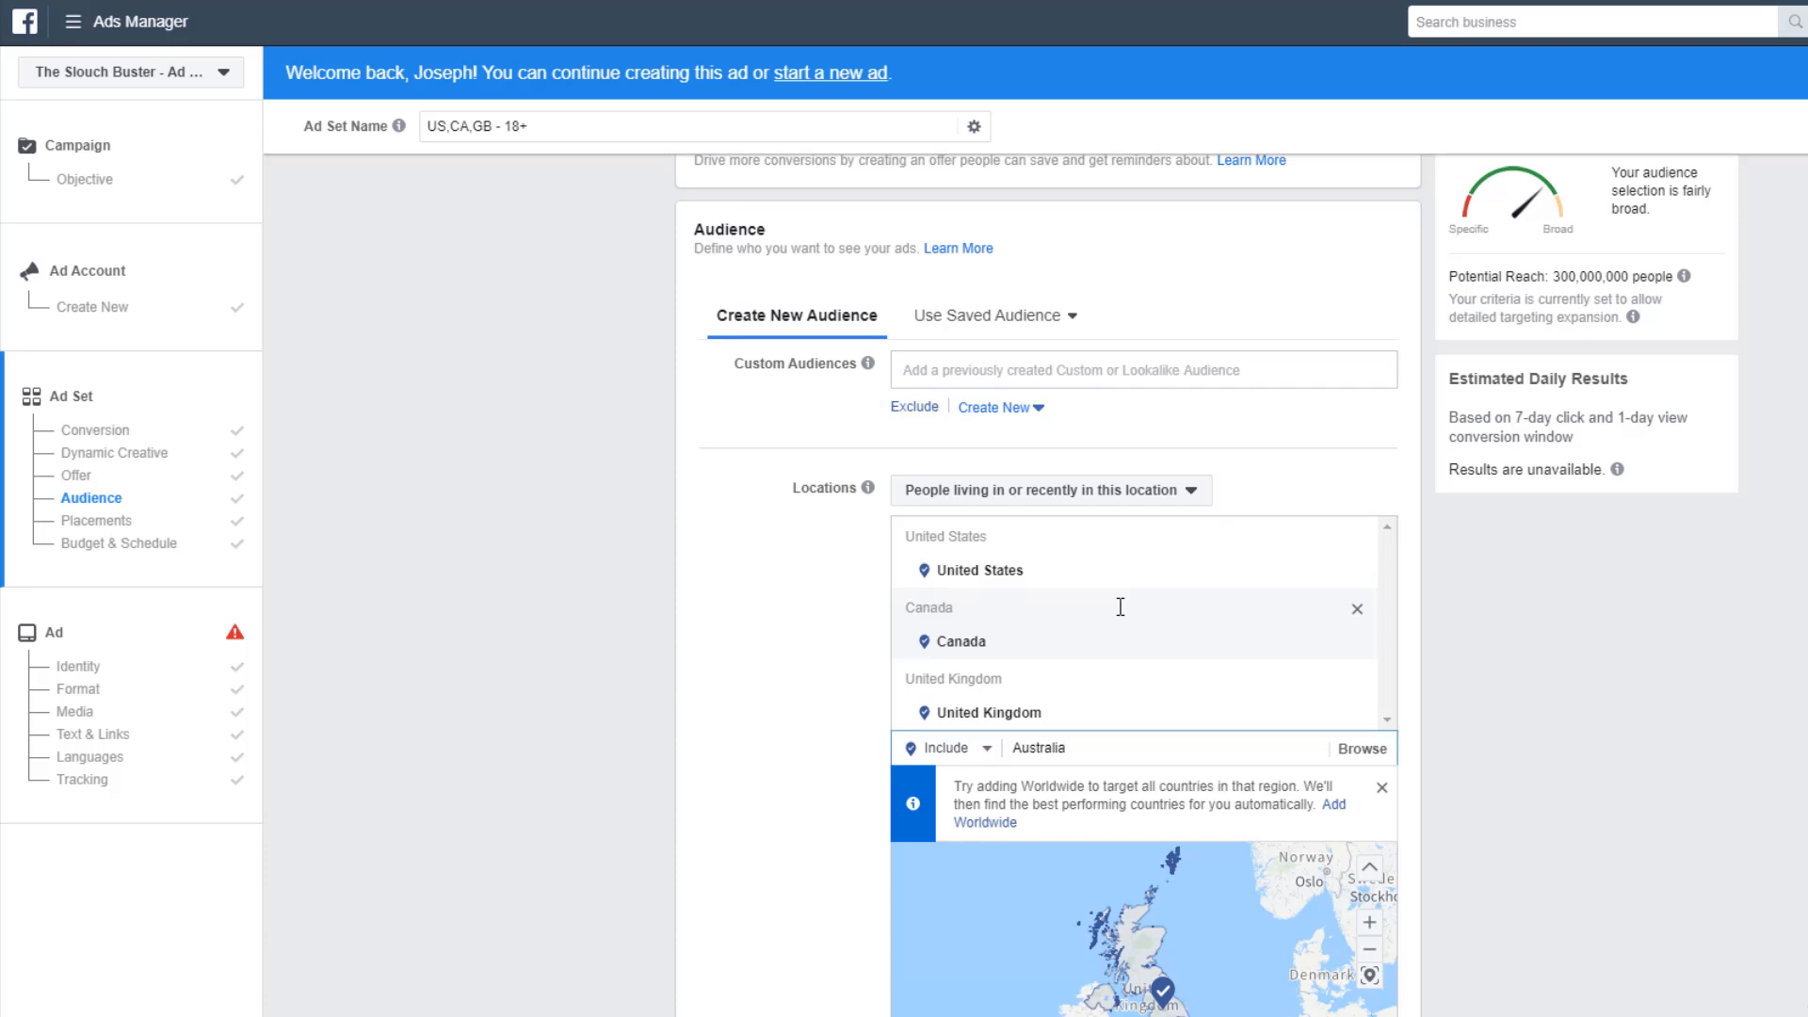
text(alia)
scroll(525, 658, down, 1)
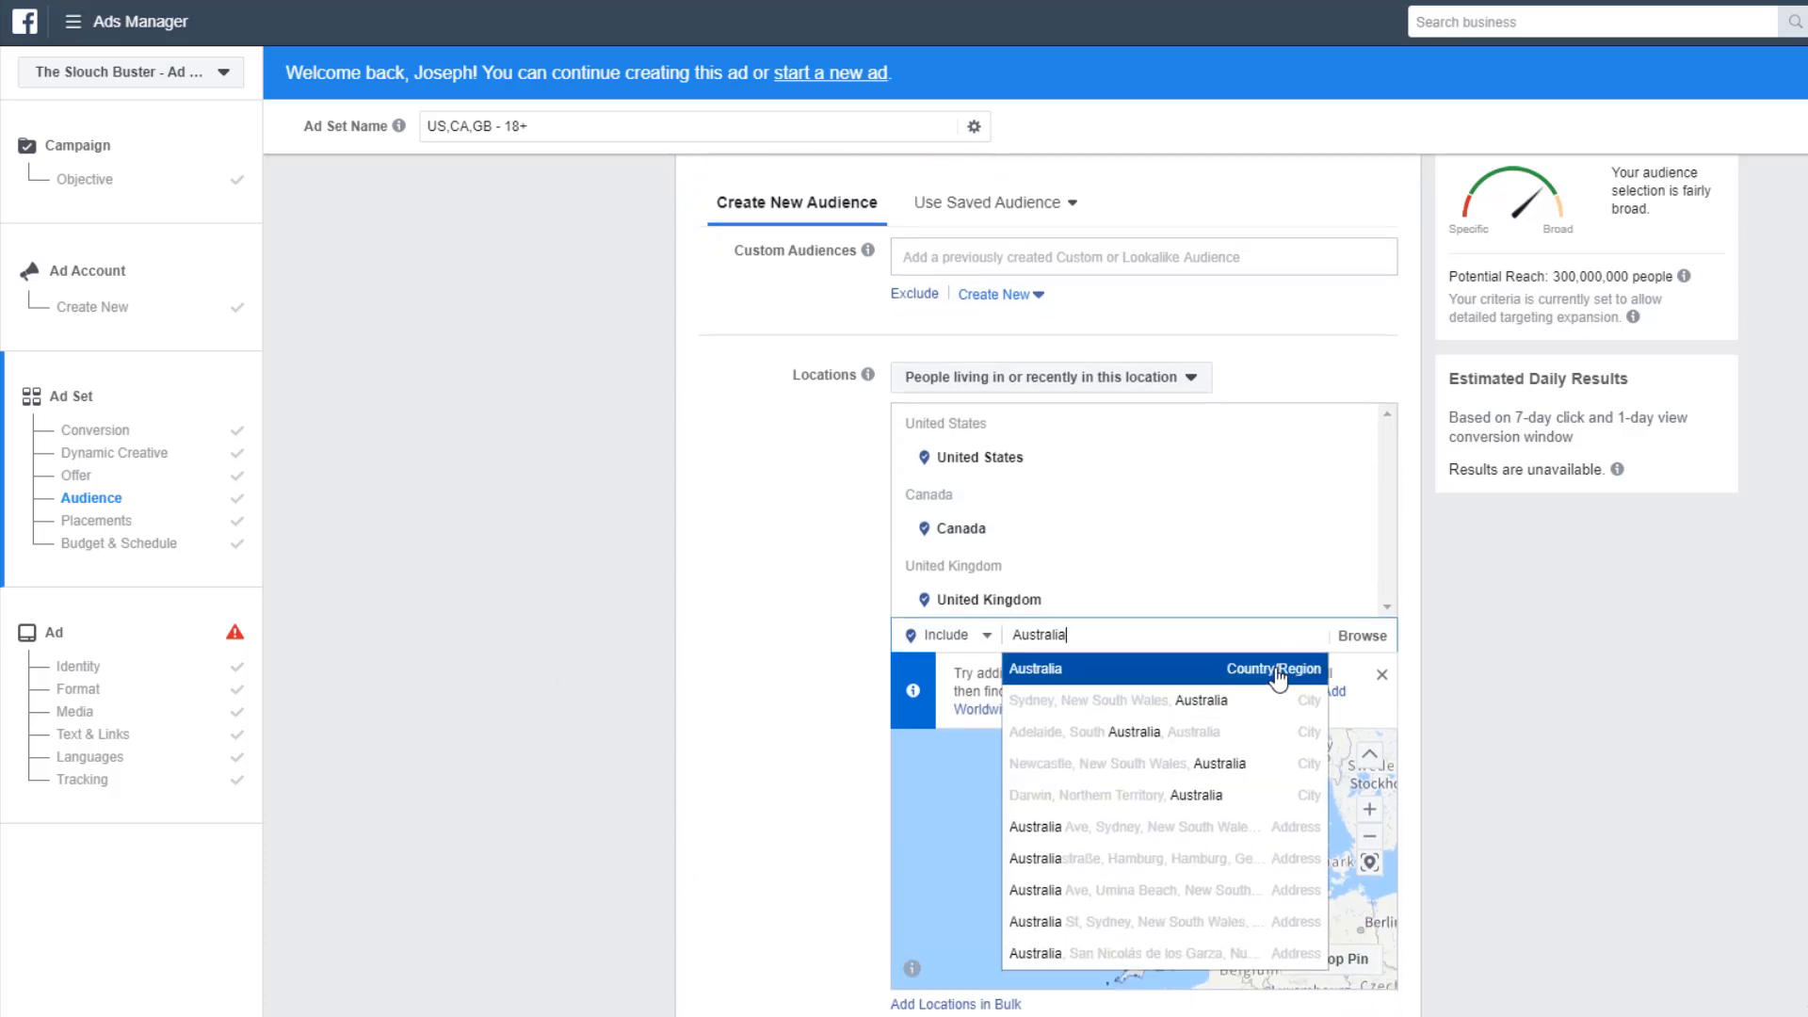
click(1100, 660)
text(New Ze)
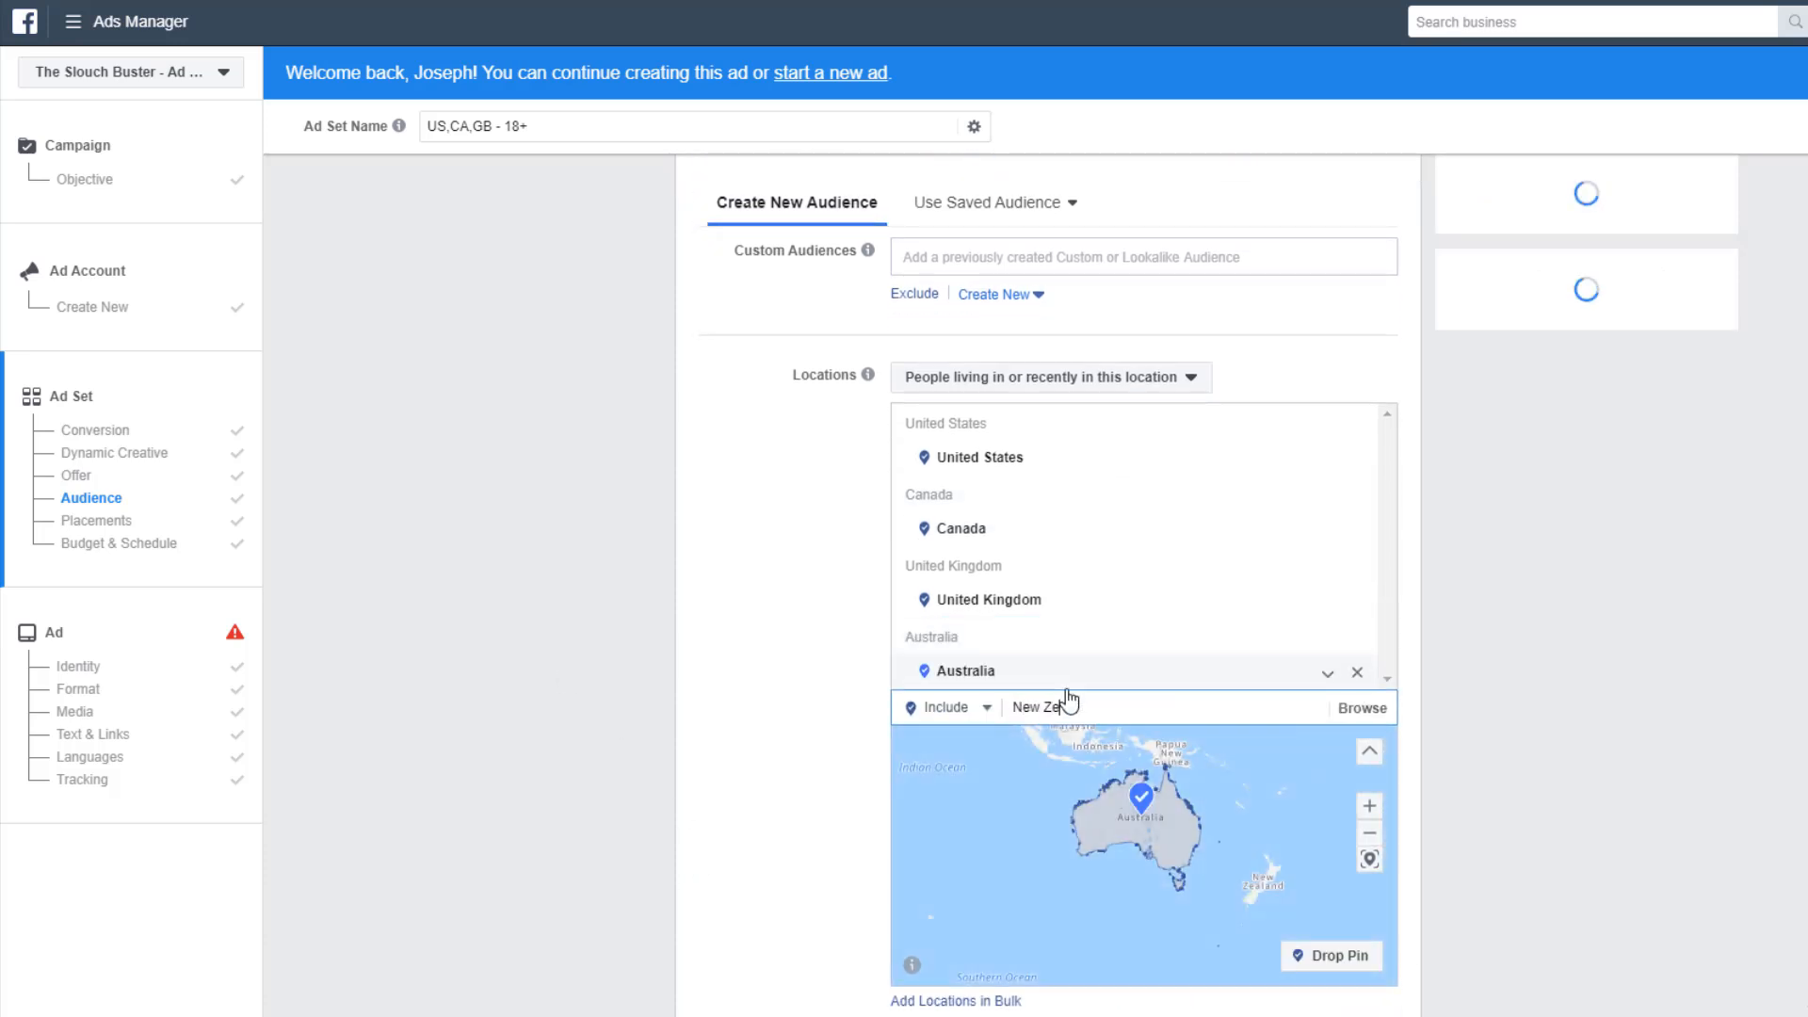
text(aland)
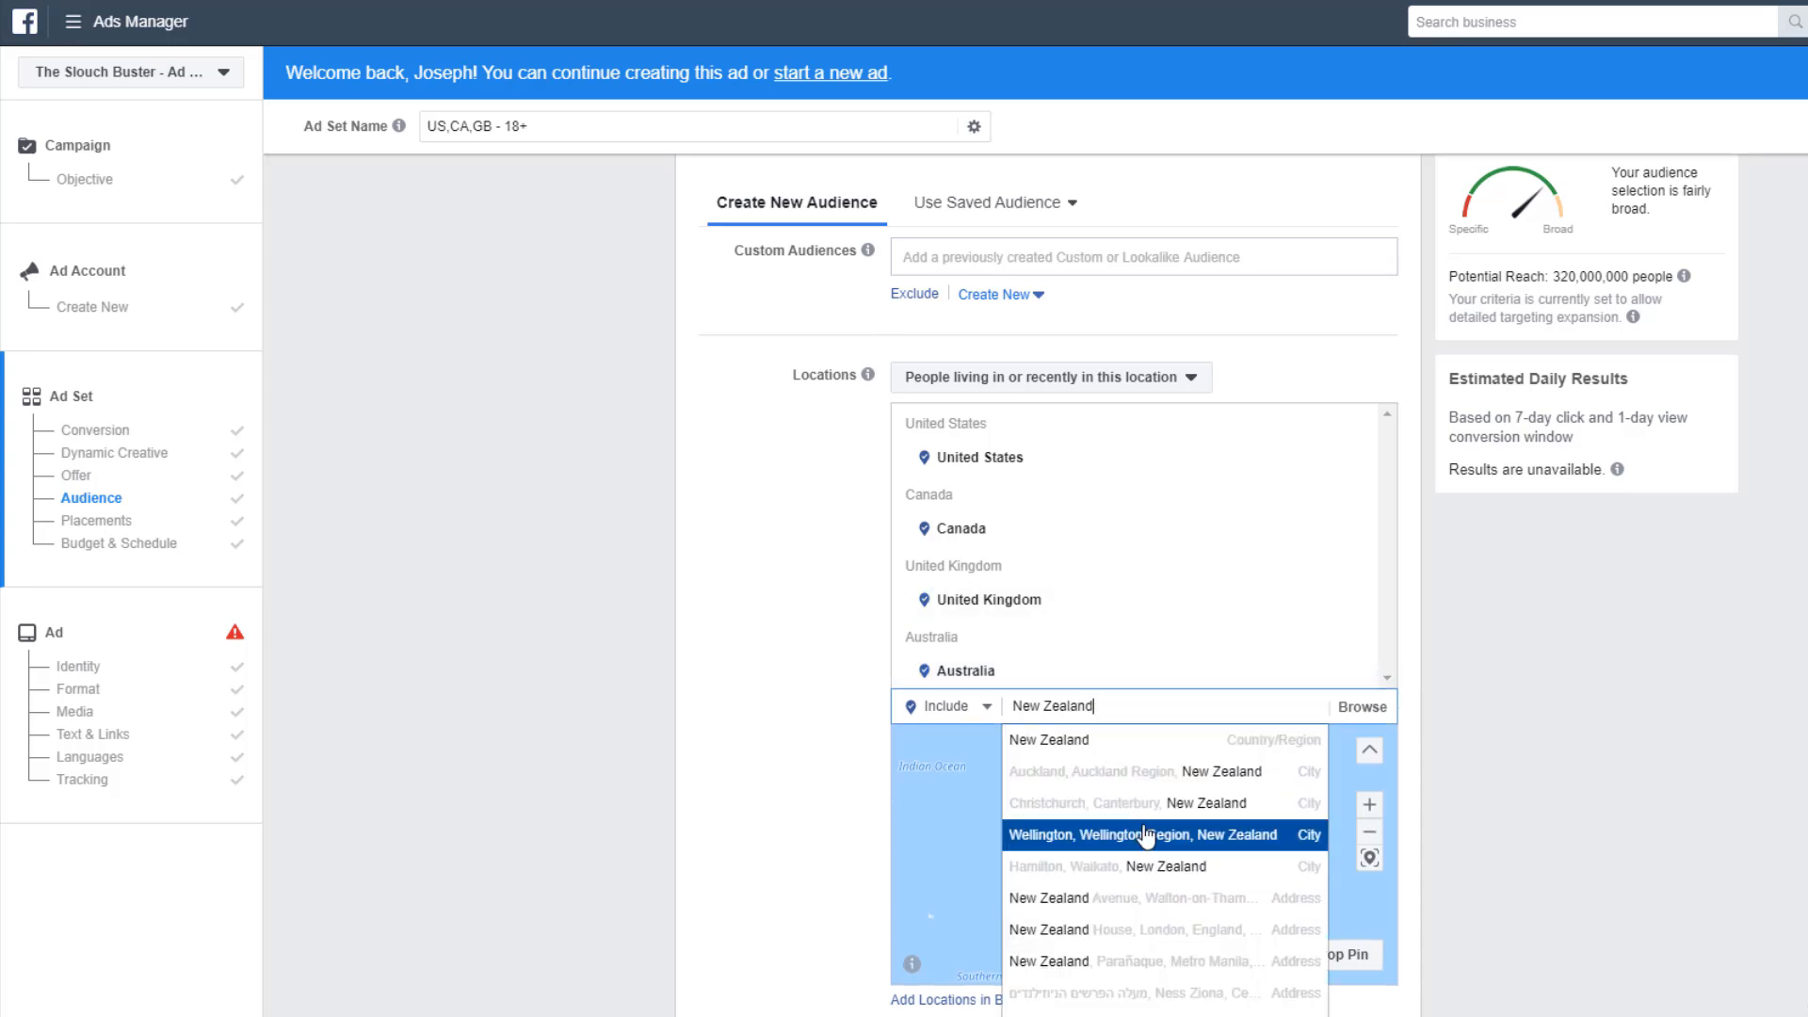
click(1131, 740)
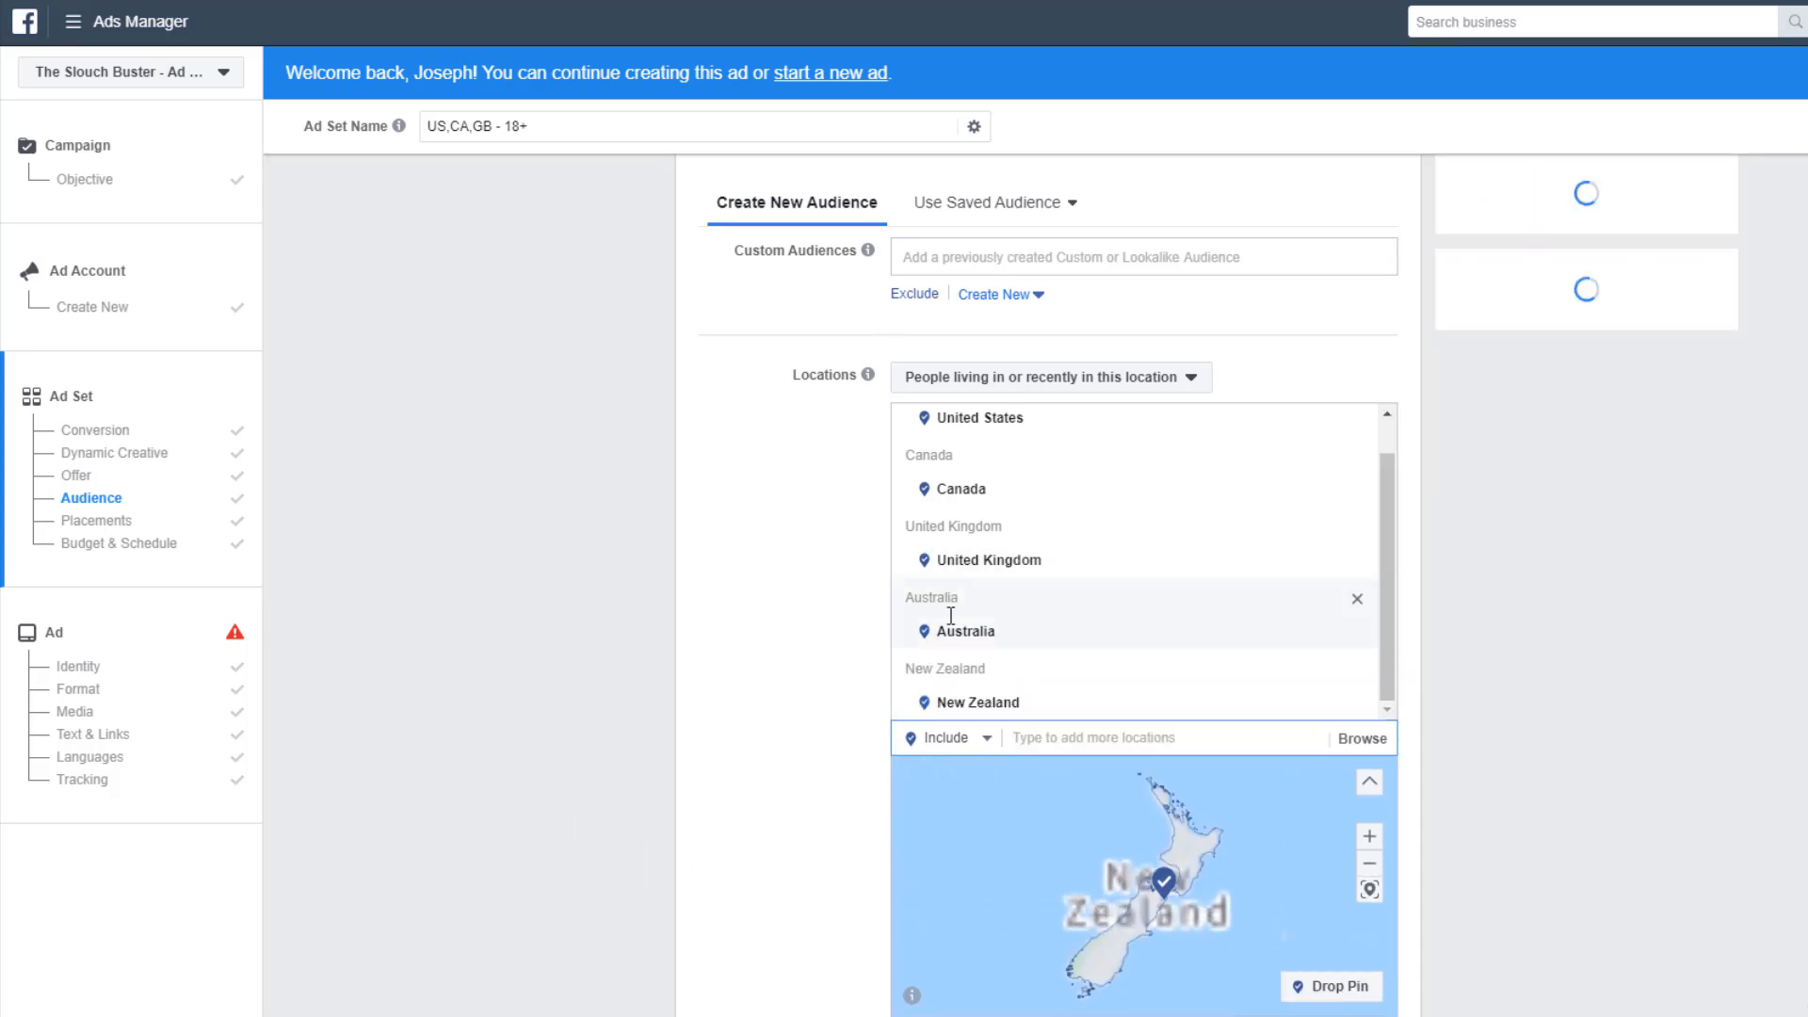
Browse the available audience locations, examining the region types and the countries grouped by continent.
scroll(1318, 829, up, 1)
click(1360, 855)
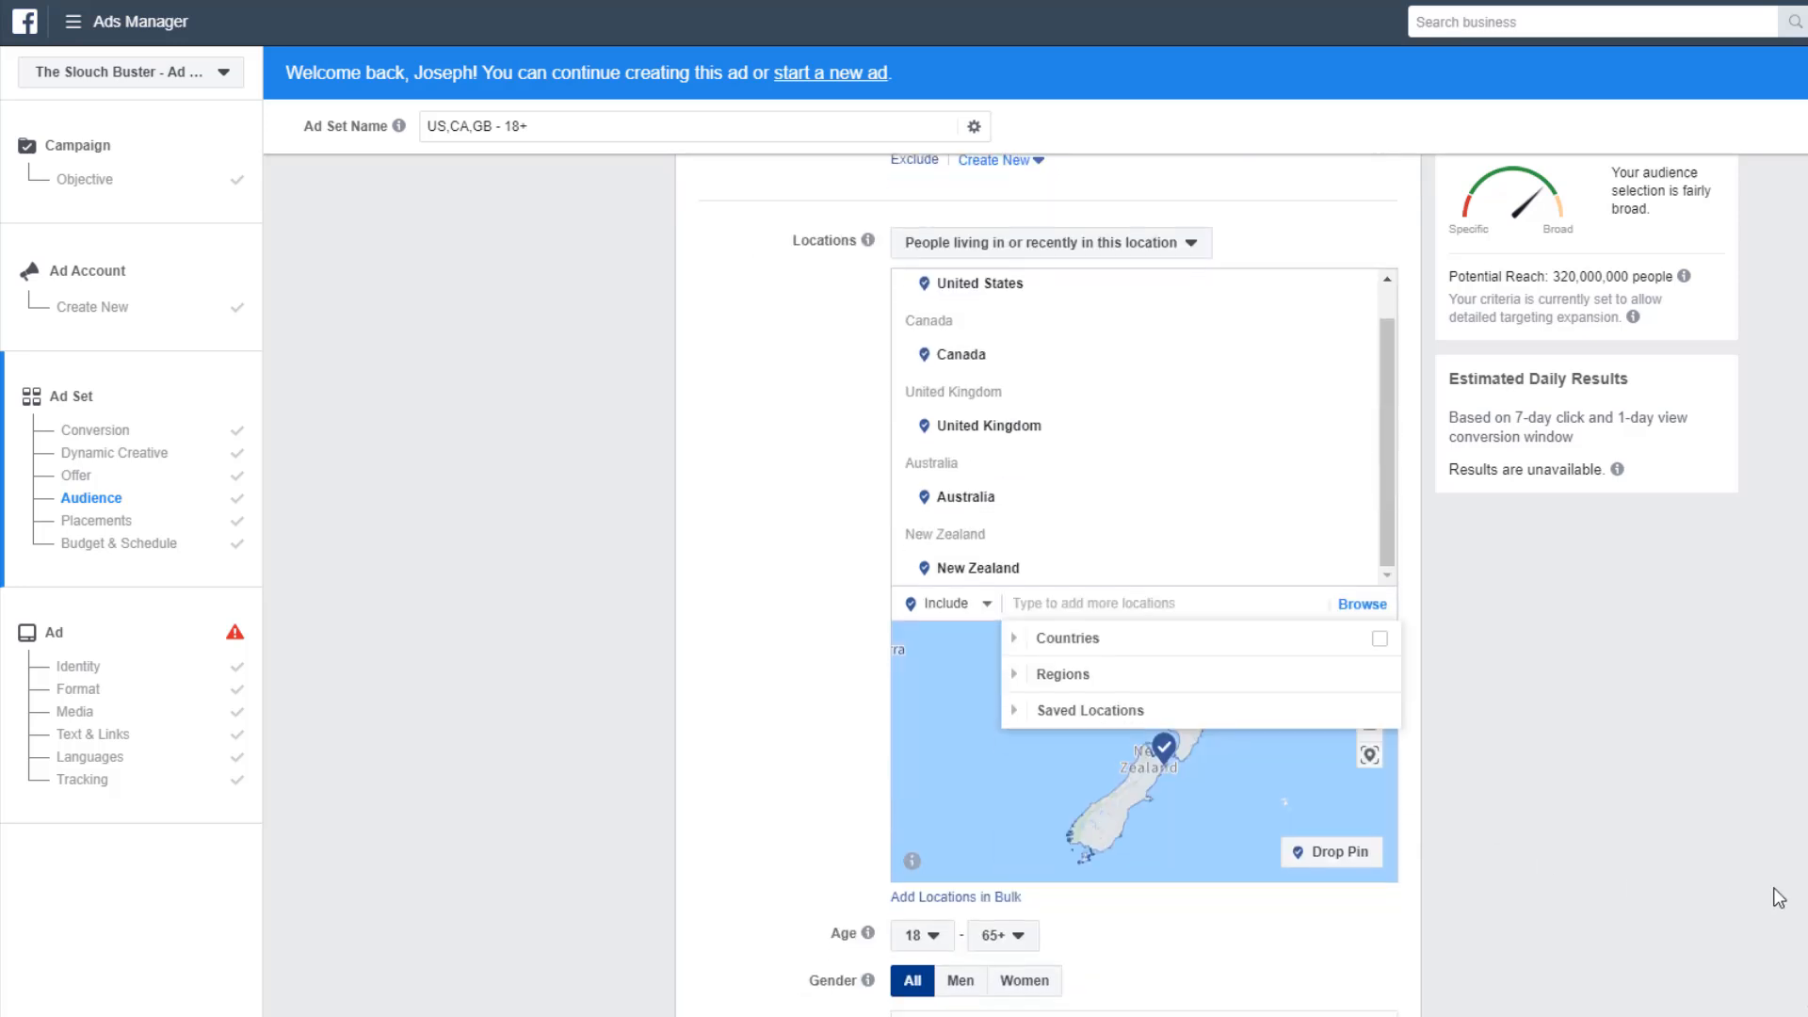
scroll(1712, 904, down, 3)
scroll(1224, 405, up, 1)
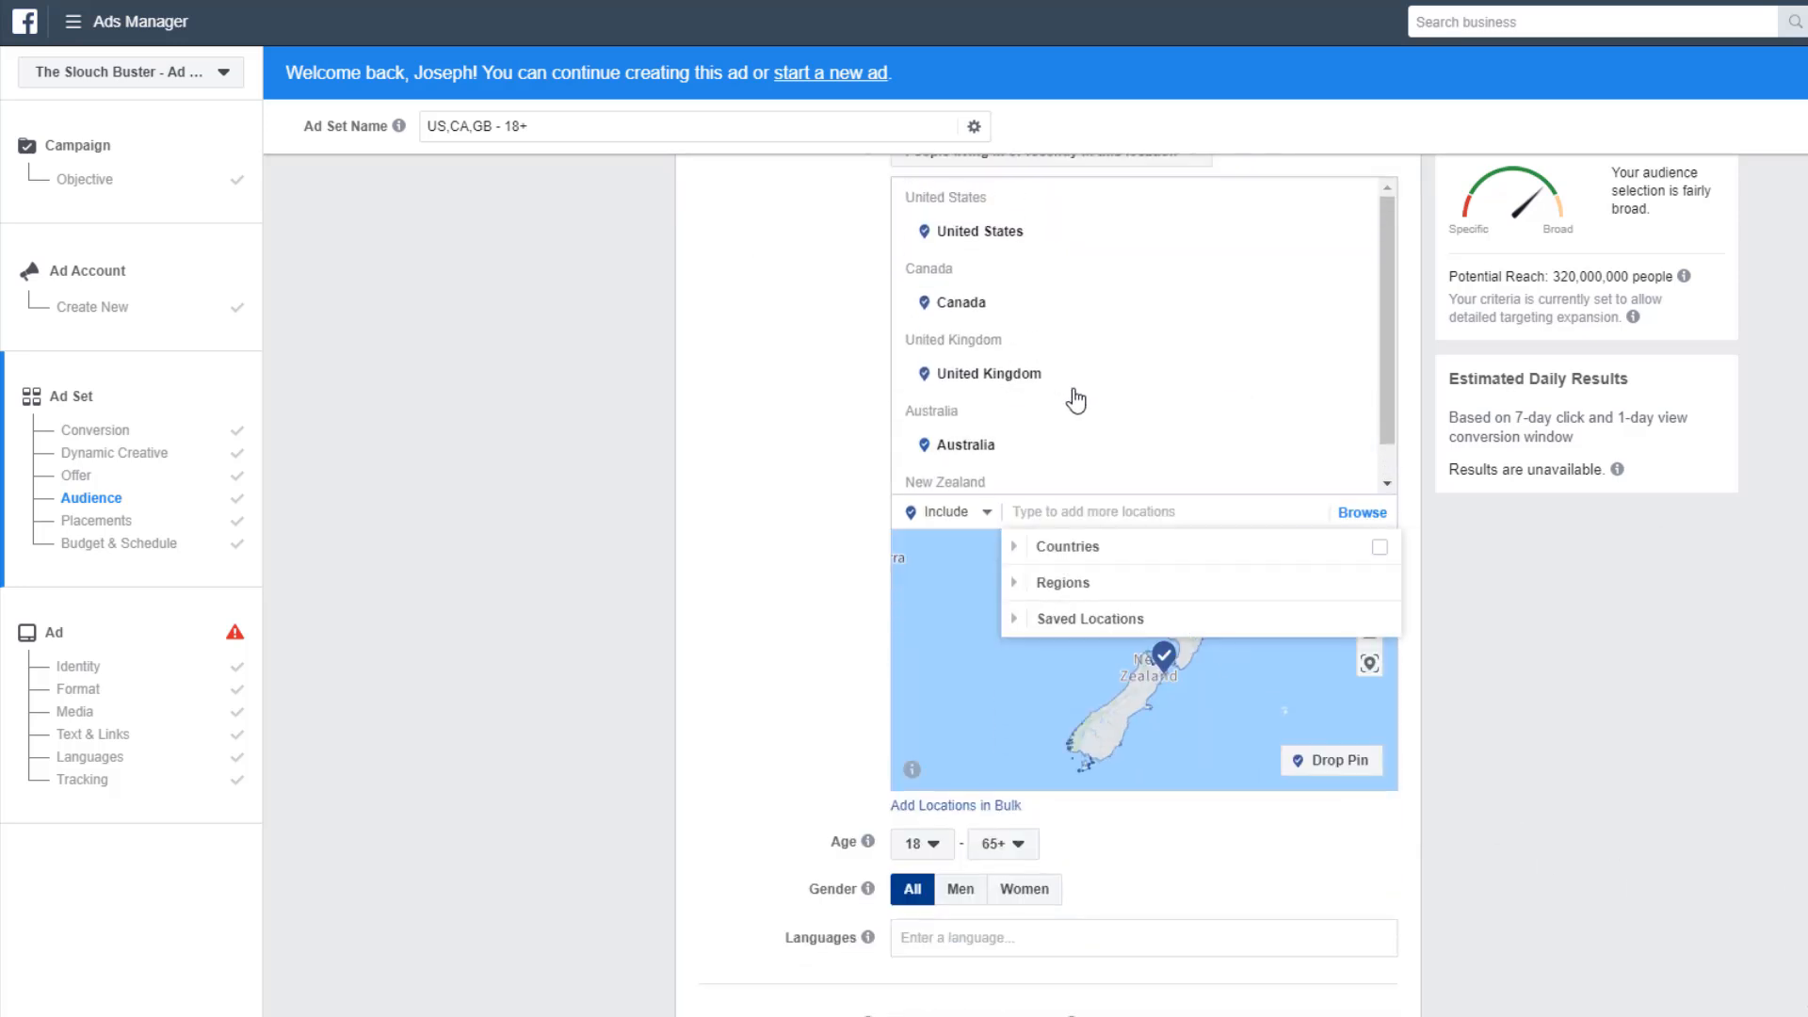
scroll(1127, 436, down, 1)
mouse_move(1025, 557)
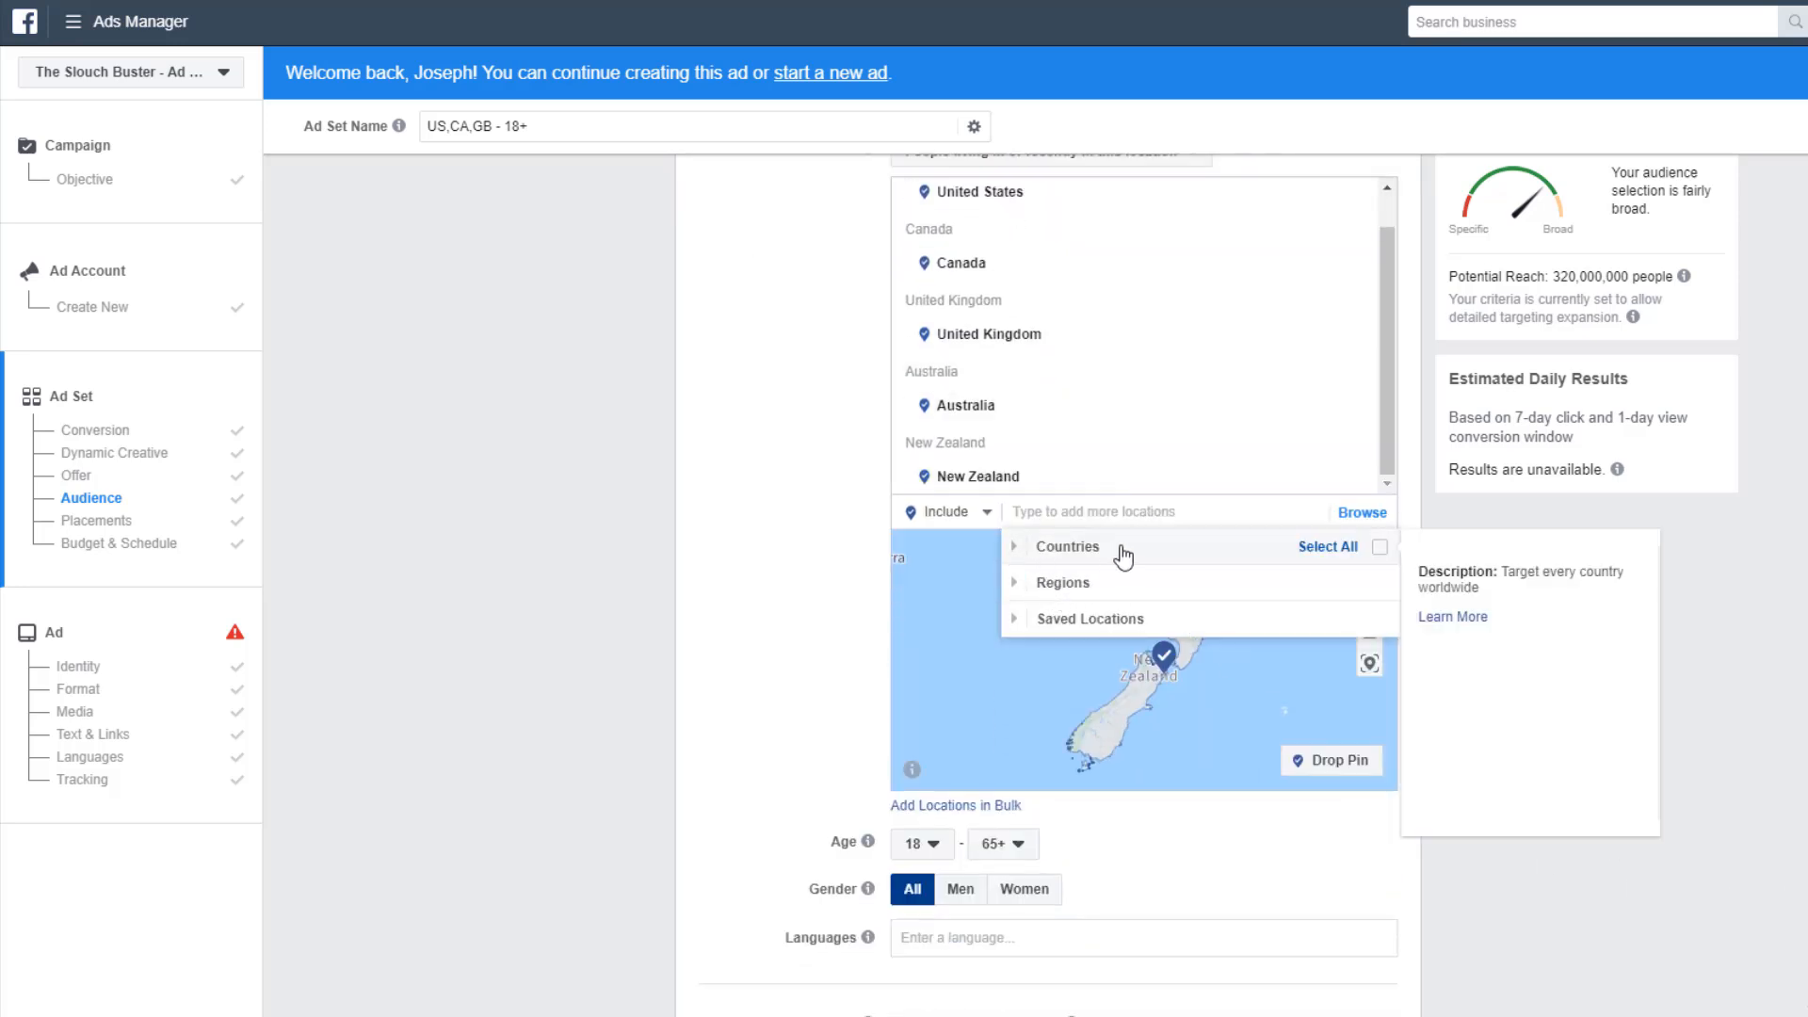
click(1055, 586)
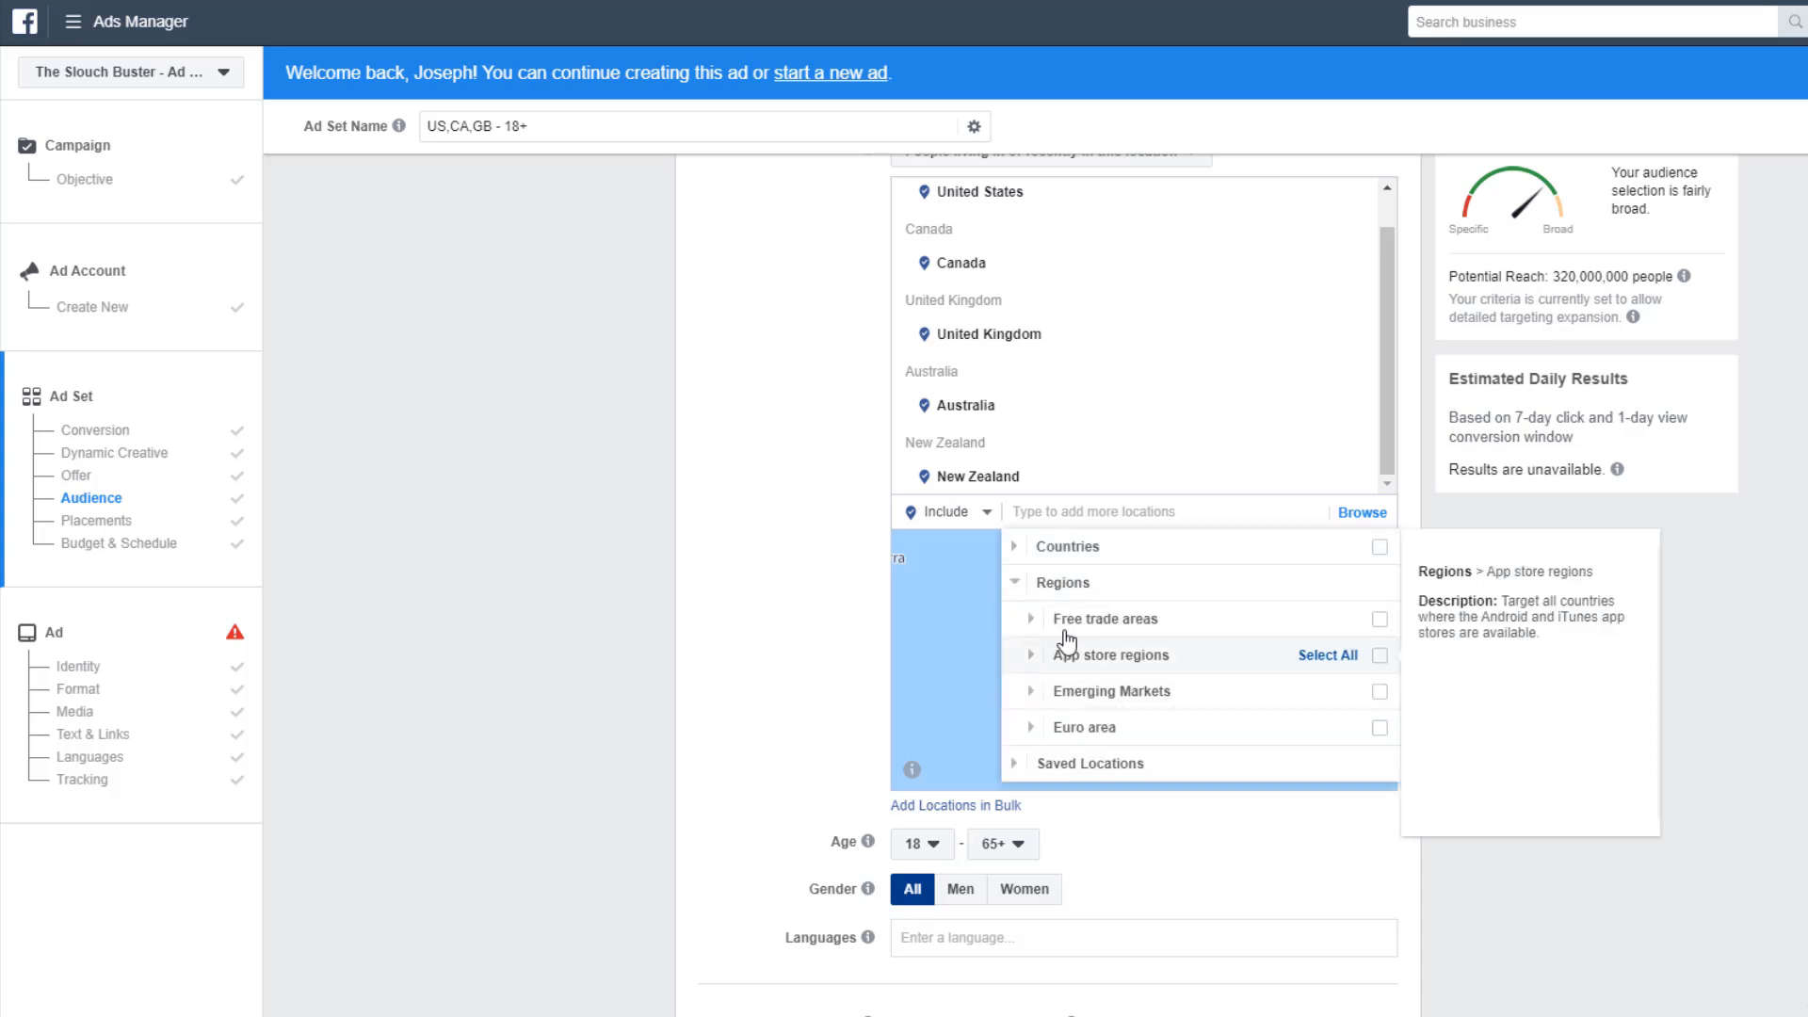
click(1070, 551)
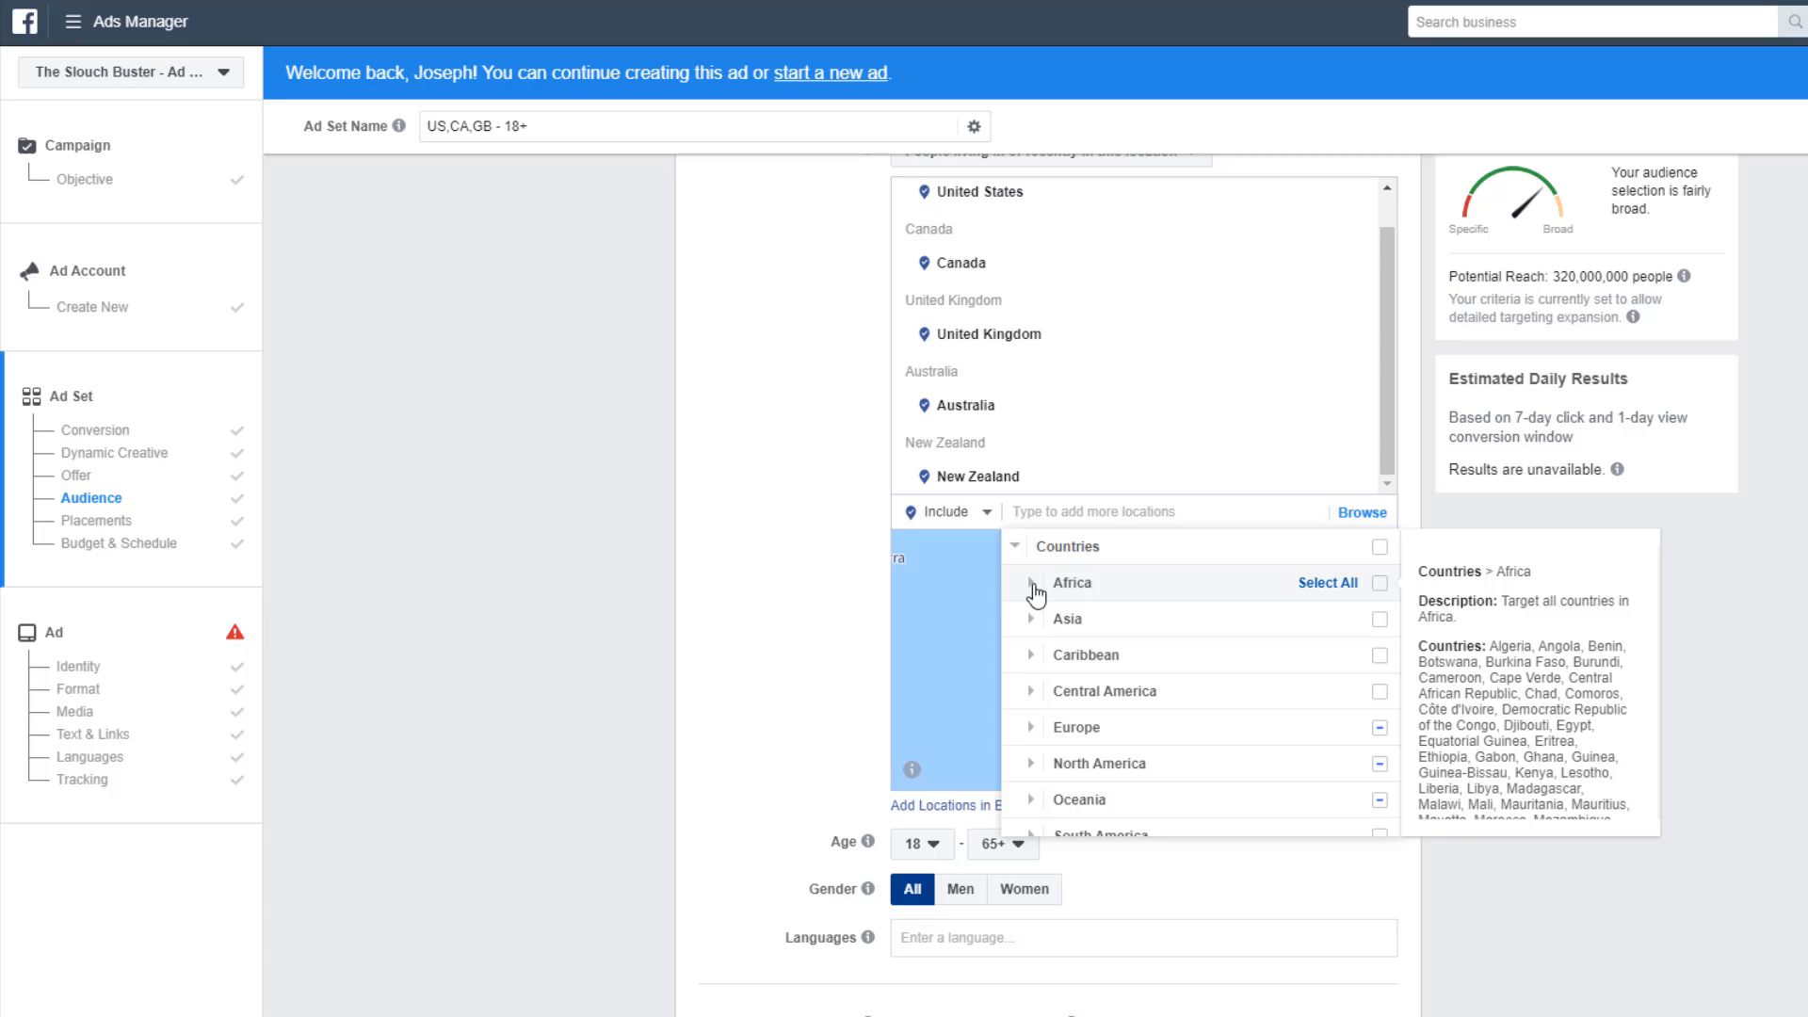
click(1033, 585)
click(1033, 554)
click(796, 657)
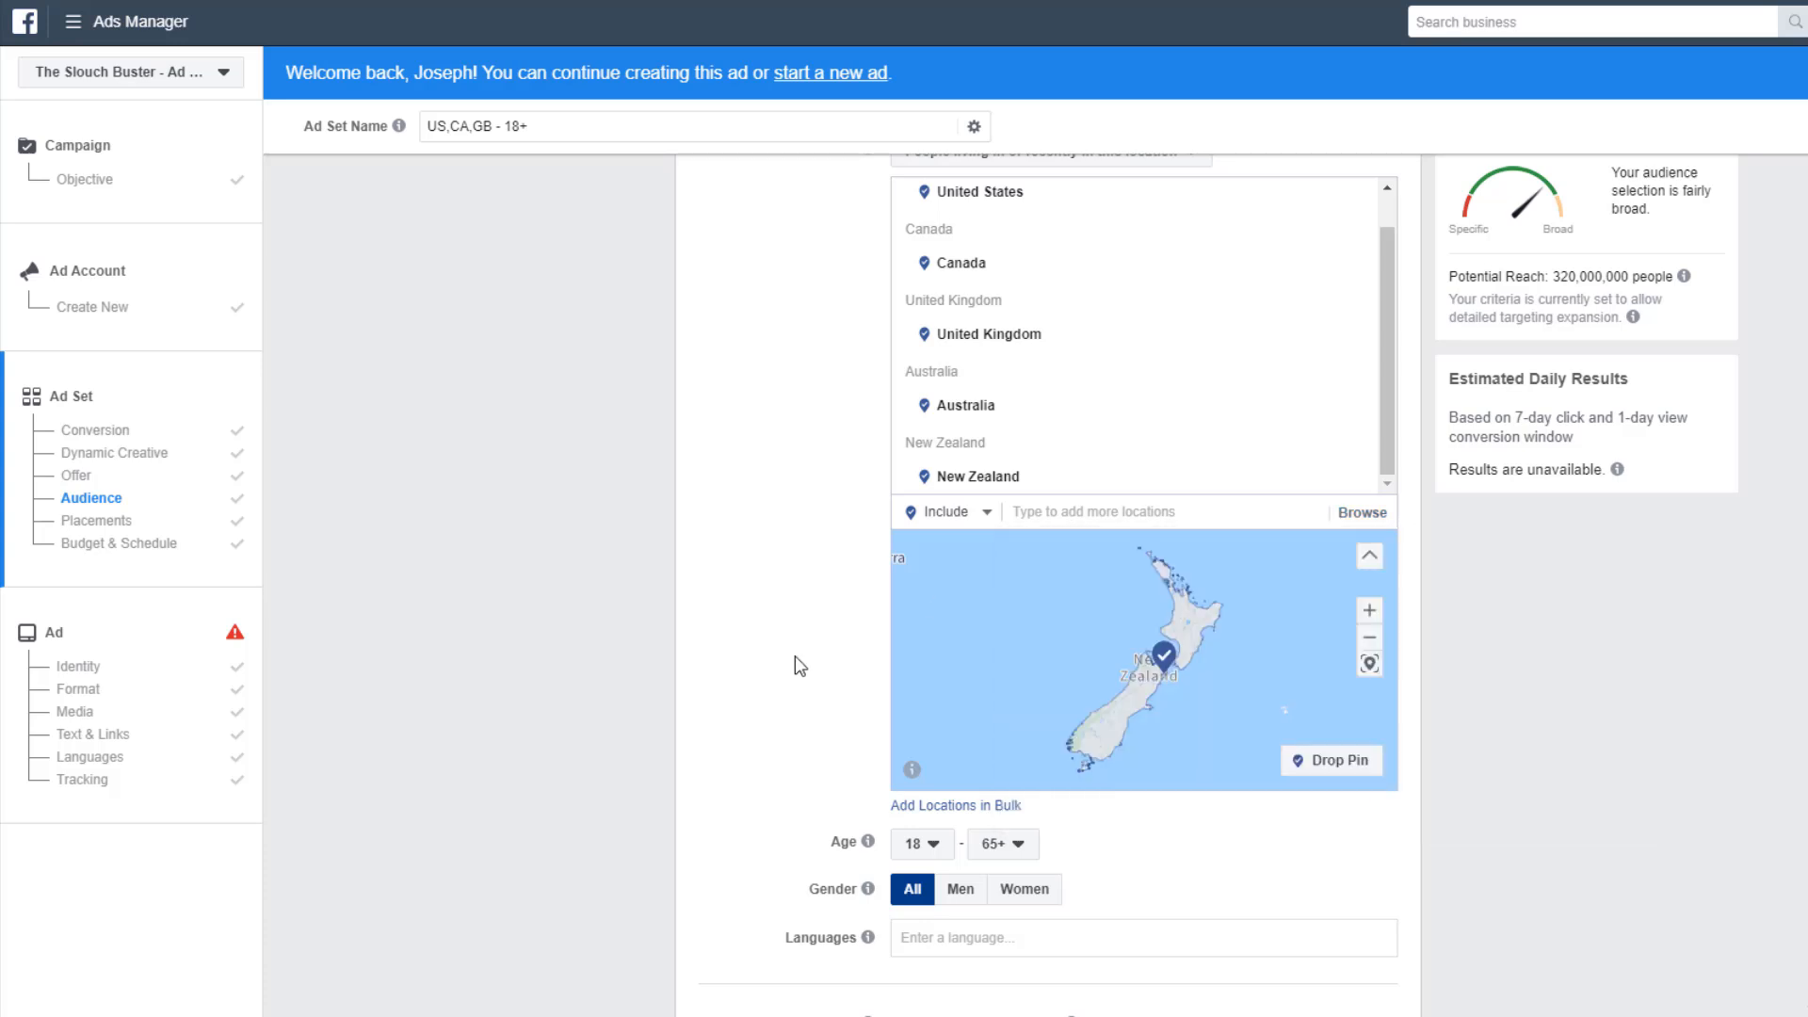
Draft a bulk list of countries with United States, United Kingdom, Australia and Sweden, and discard it without matching.
scroll(795, 656, up, 5)
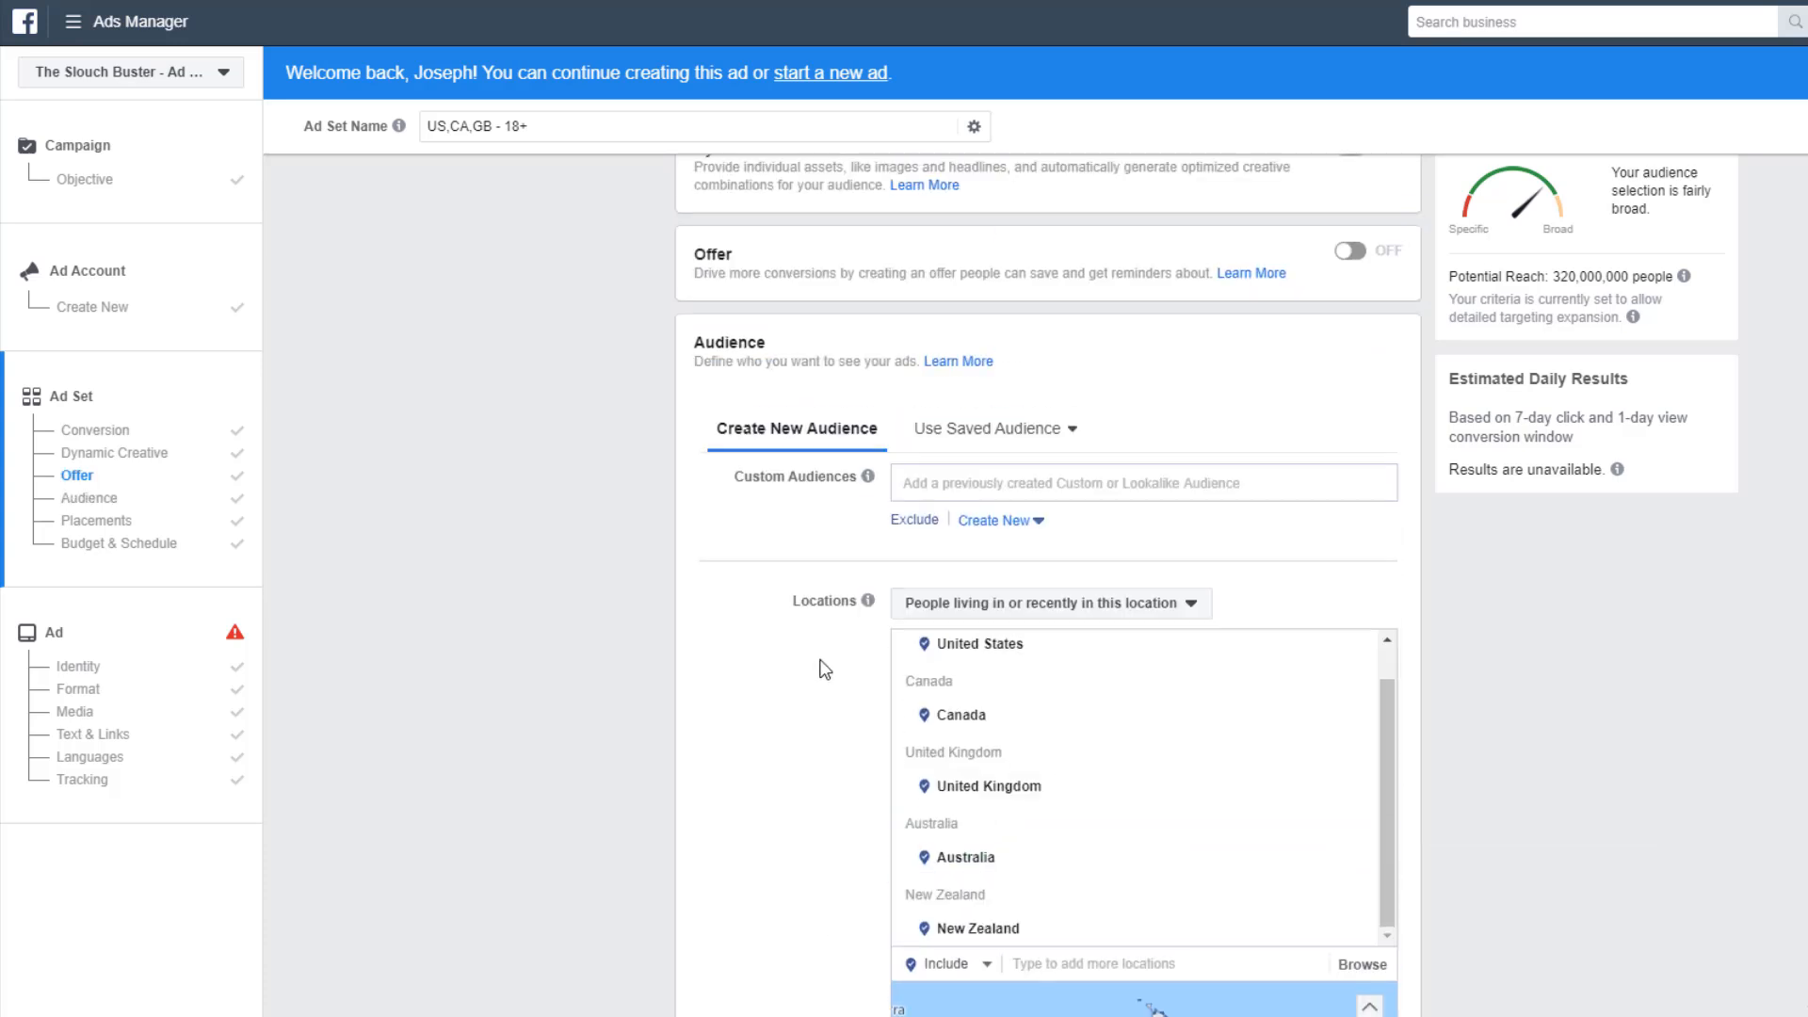
scroll(829, 659, down, 6)
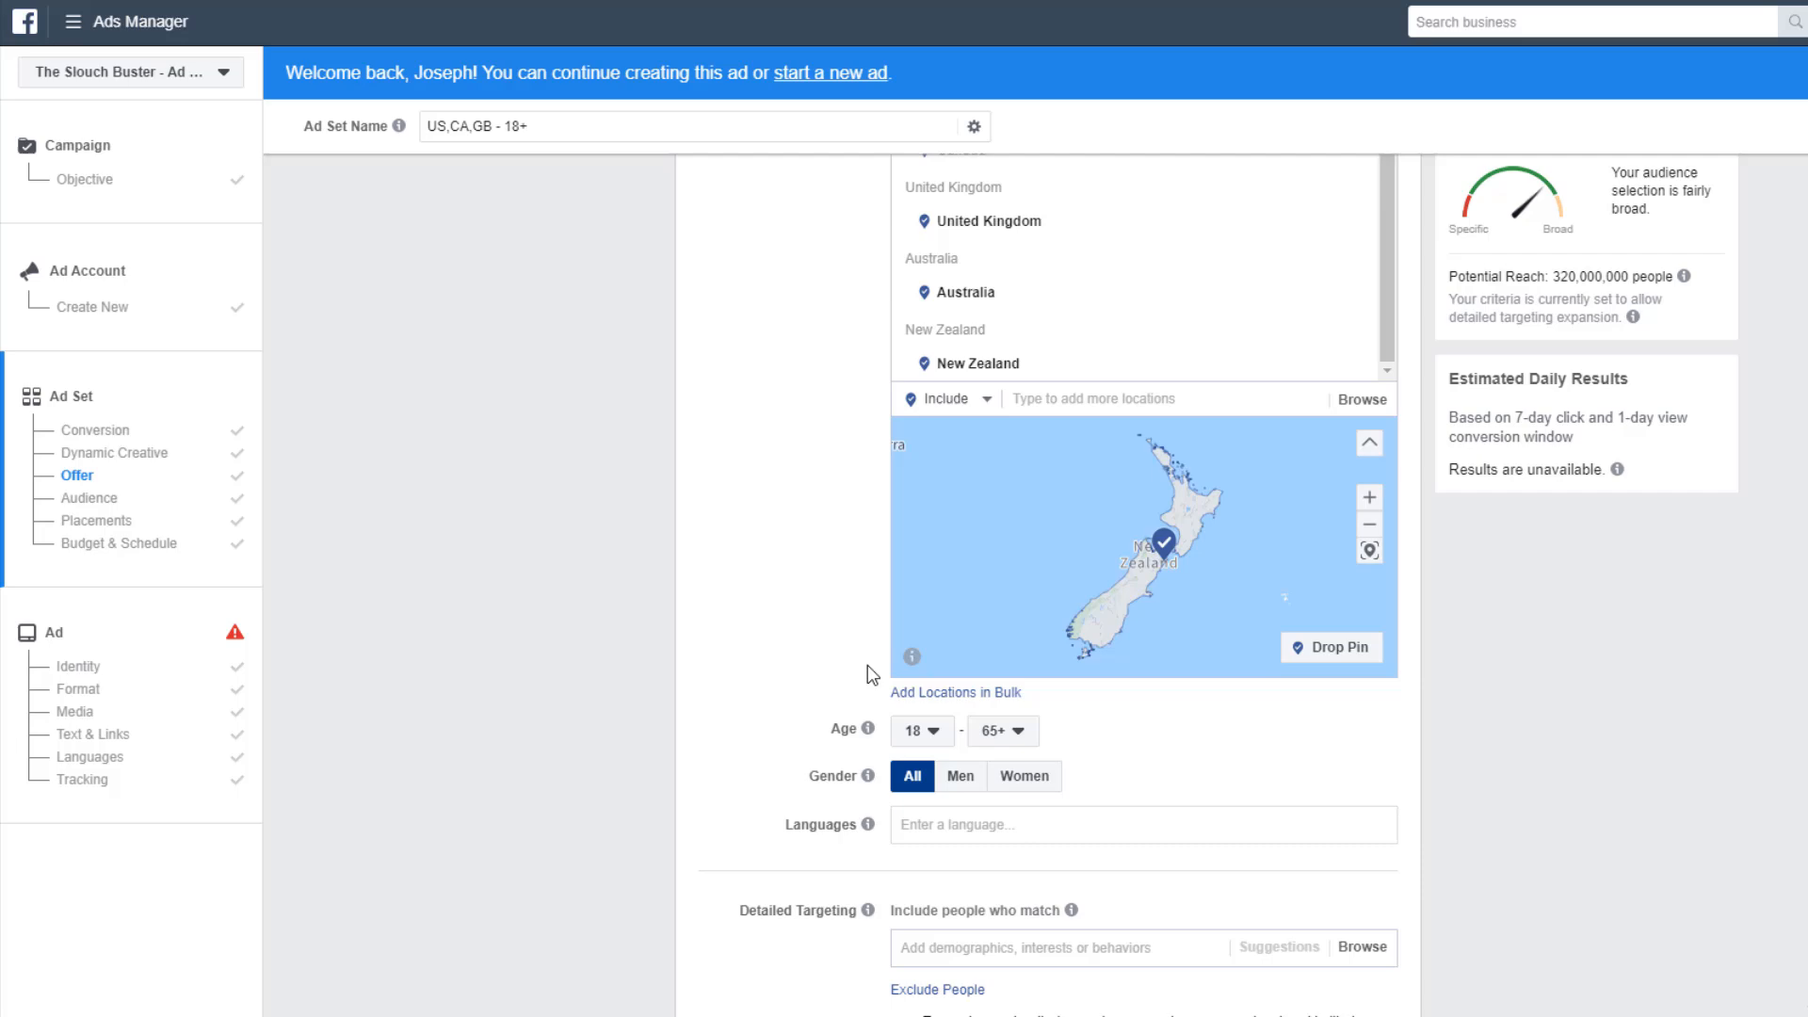
click(960, 694)
click(942, 441)
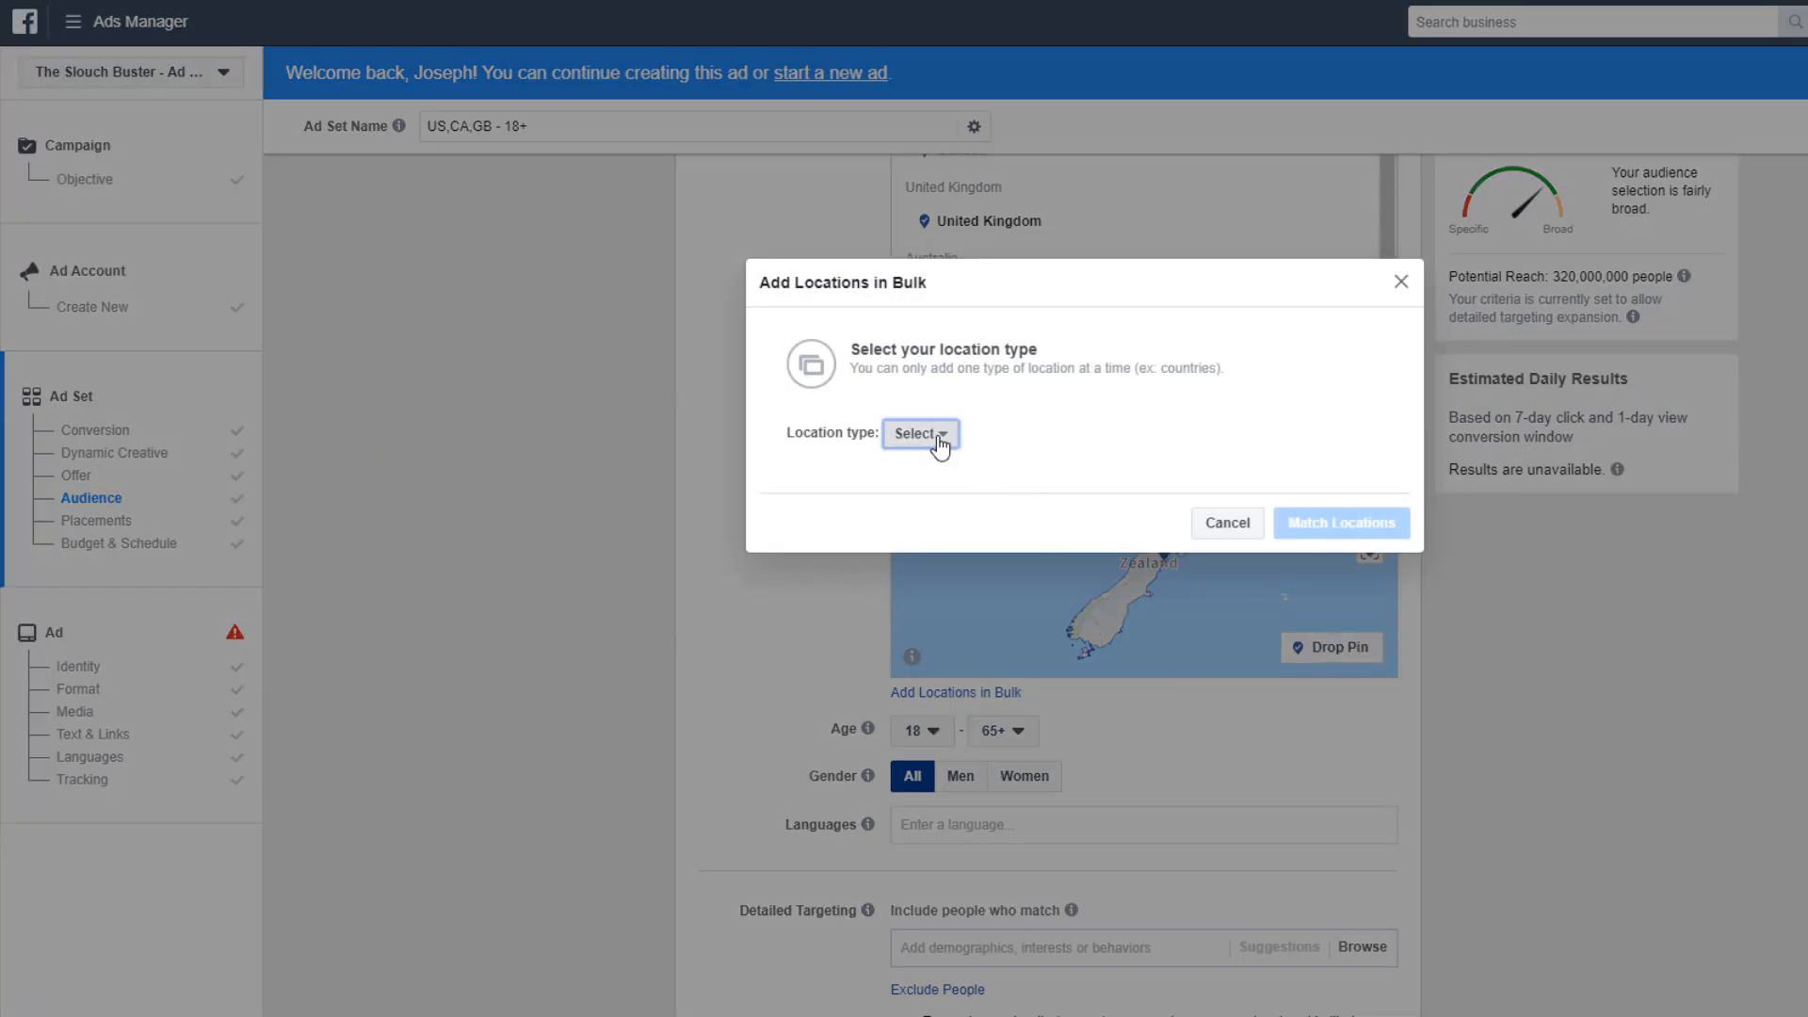
click(979, 505)
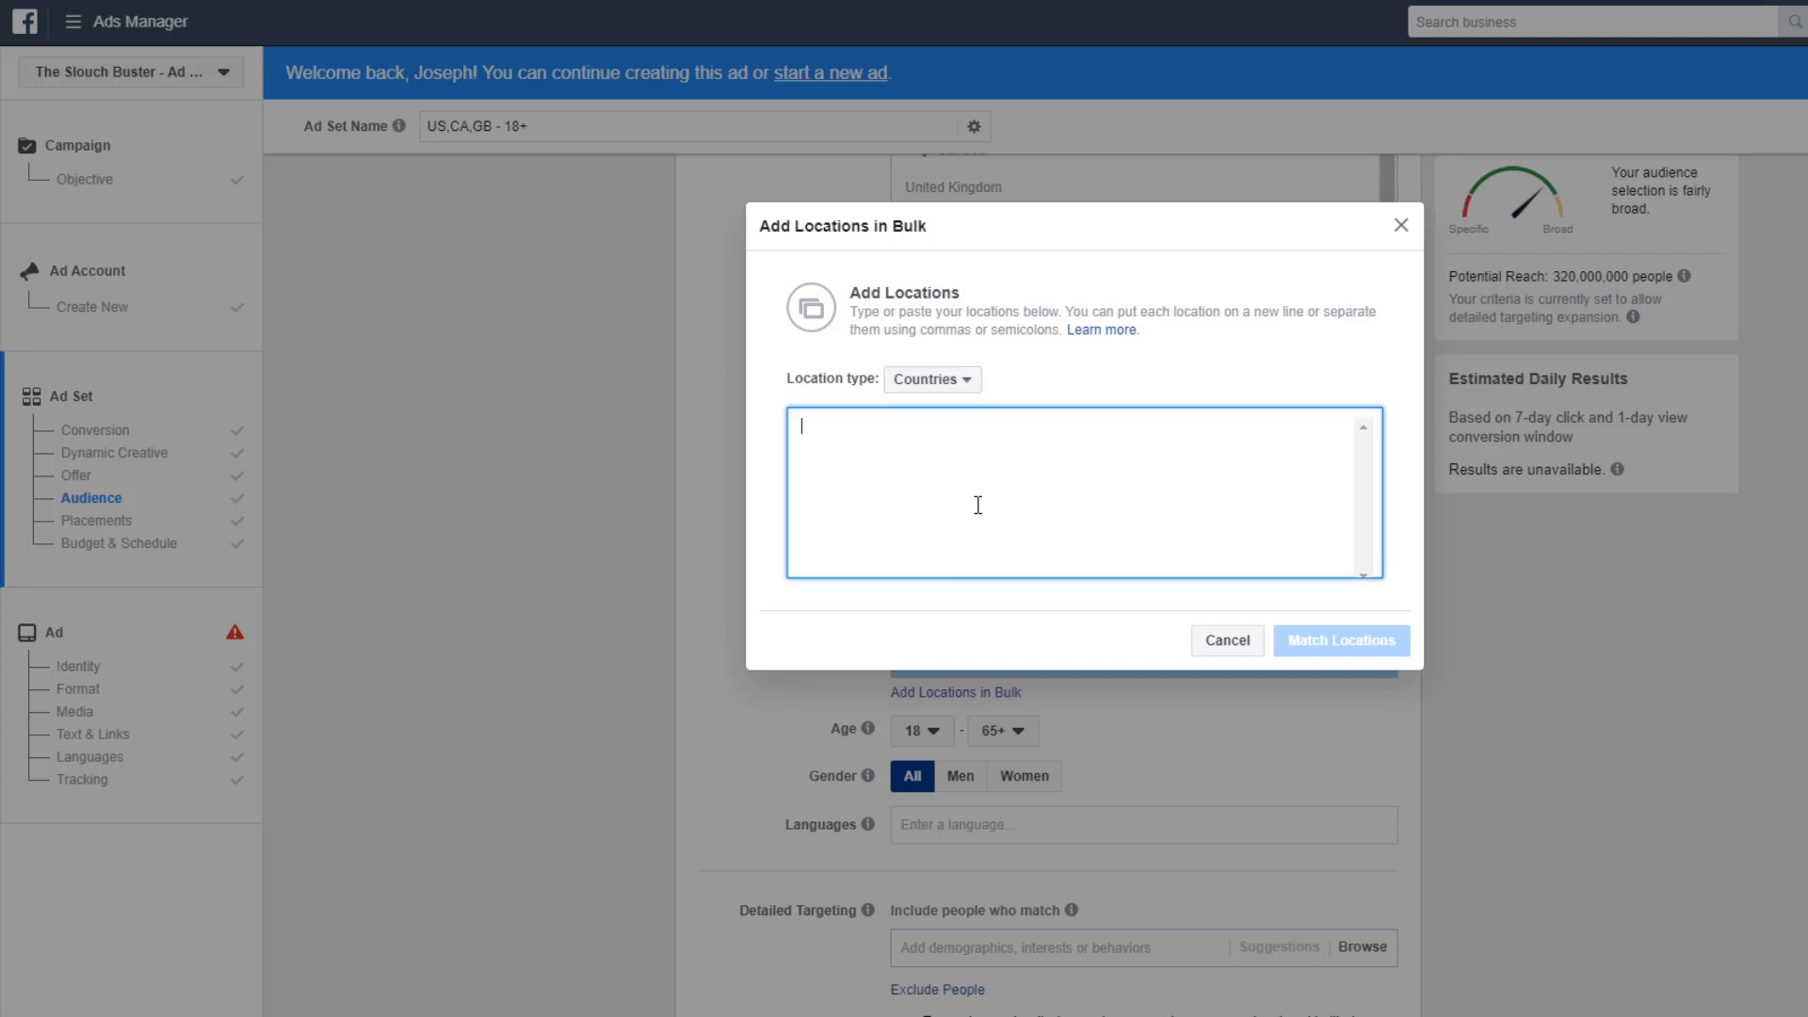
text(United States,)
key(Return)
text(United Kingdom,)
key(Return)
text(Australia,)
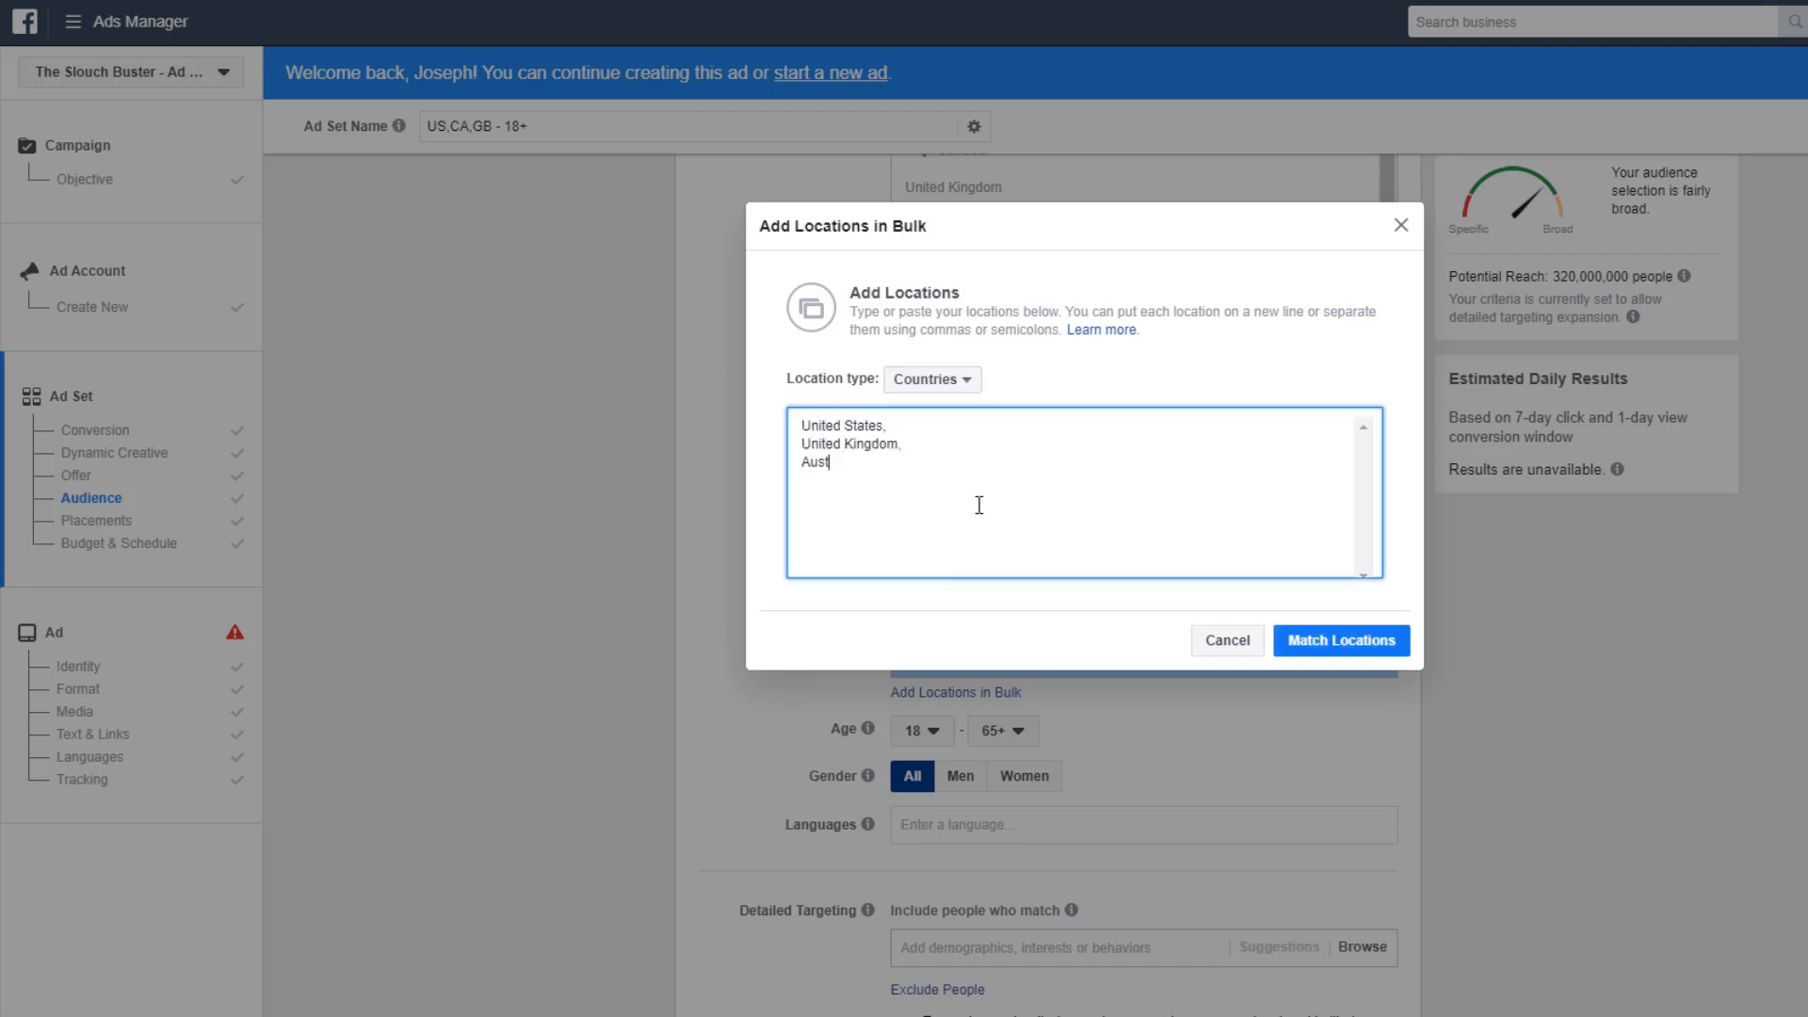
key(Return)
text(Sweden,)
key(ctrl+a)
key(ctrl+x)
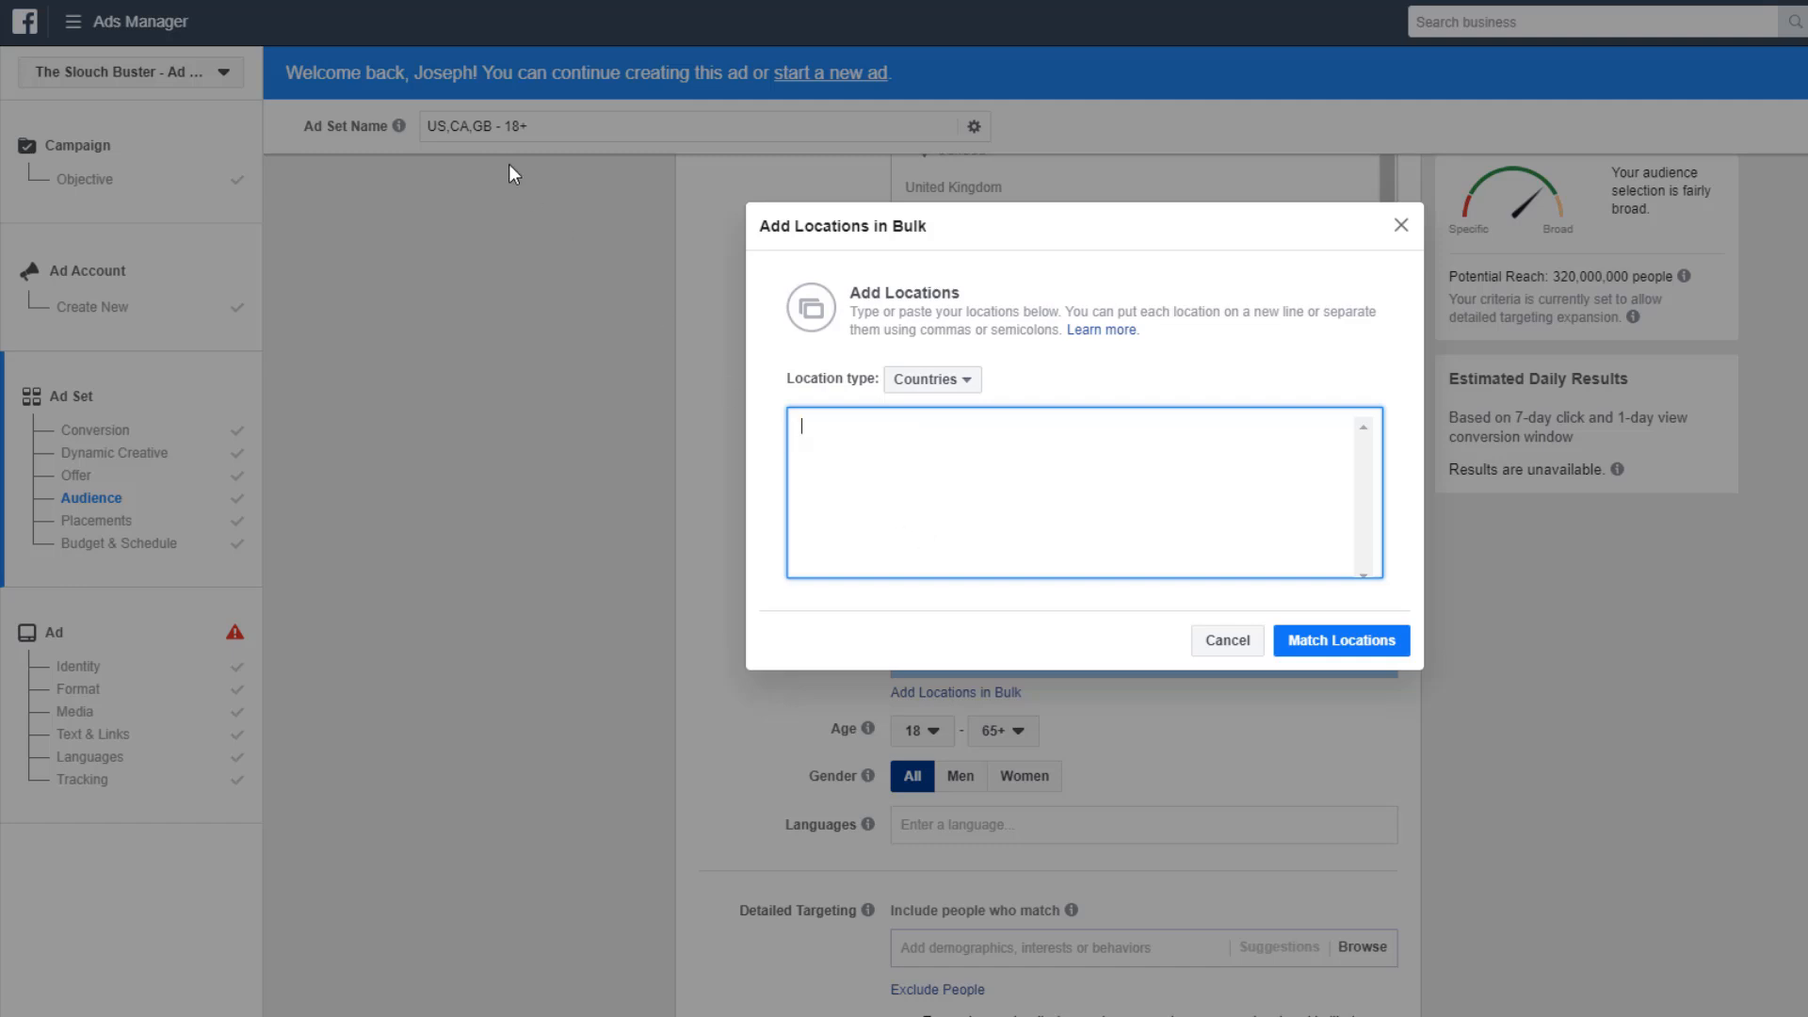
click(1245, 641)
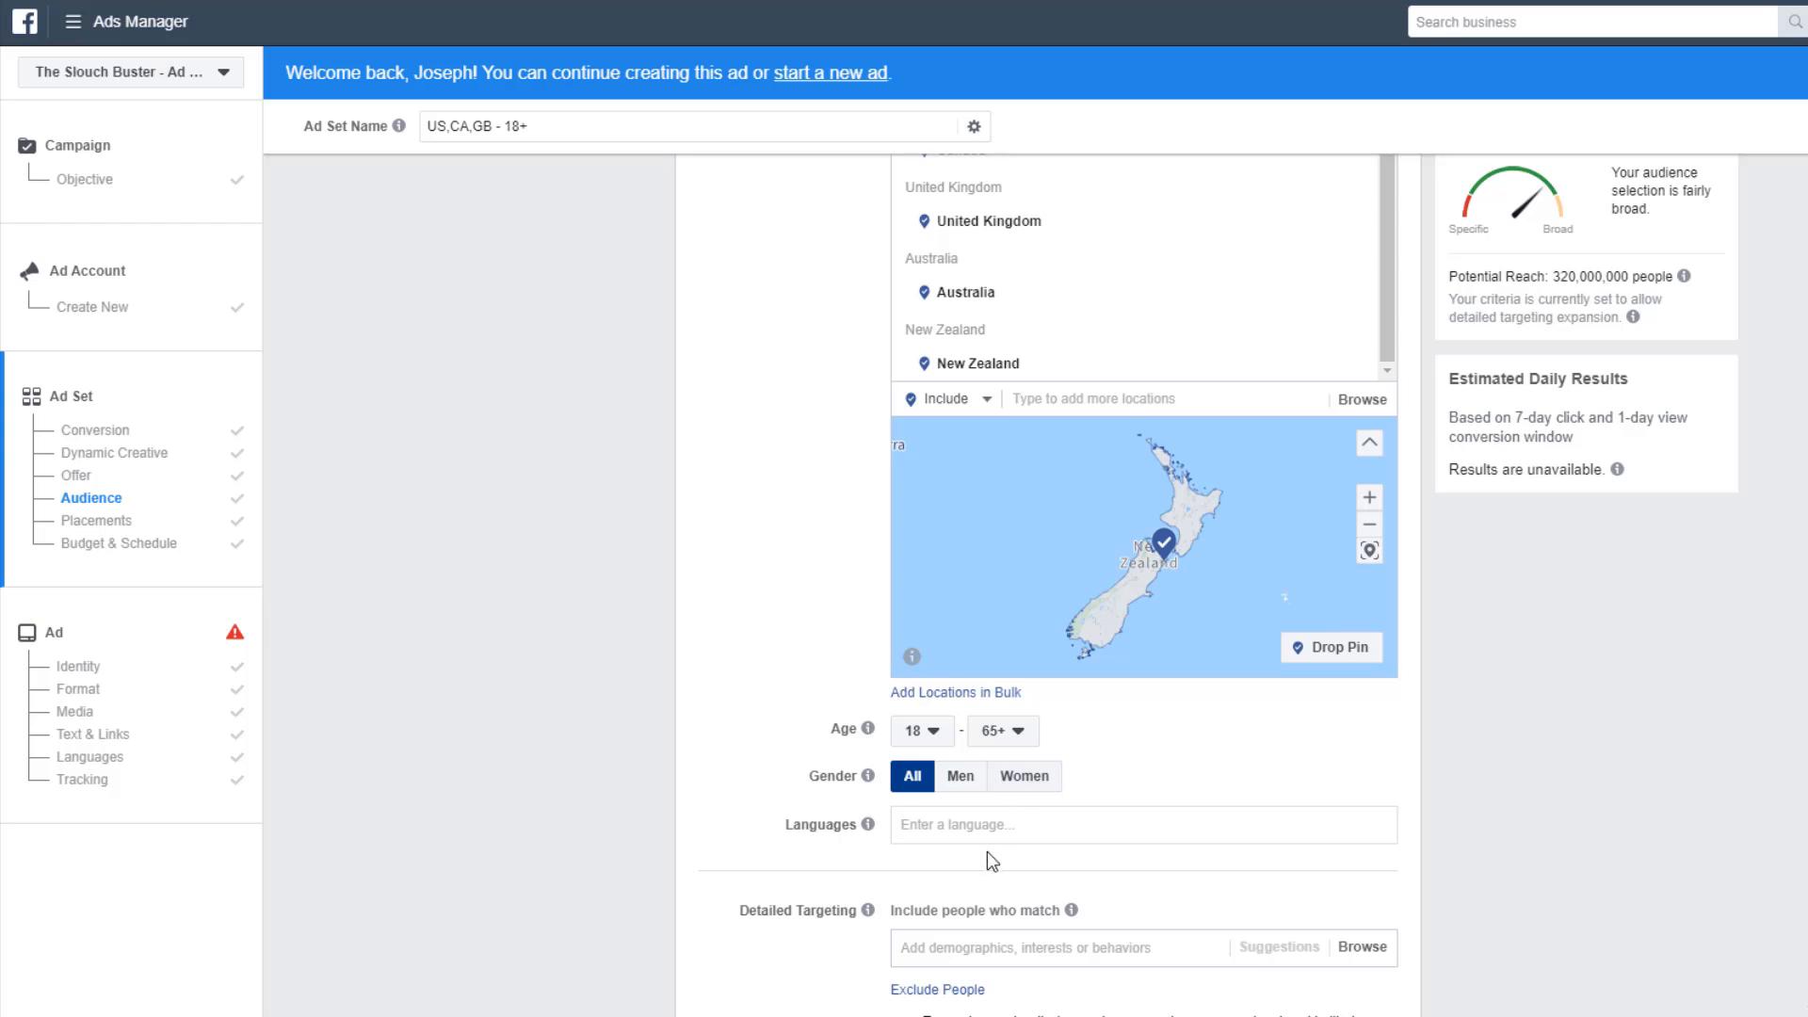
Set the audience's language to English (All) and its location type to People living in this location.
click(956, 825)
text(English)
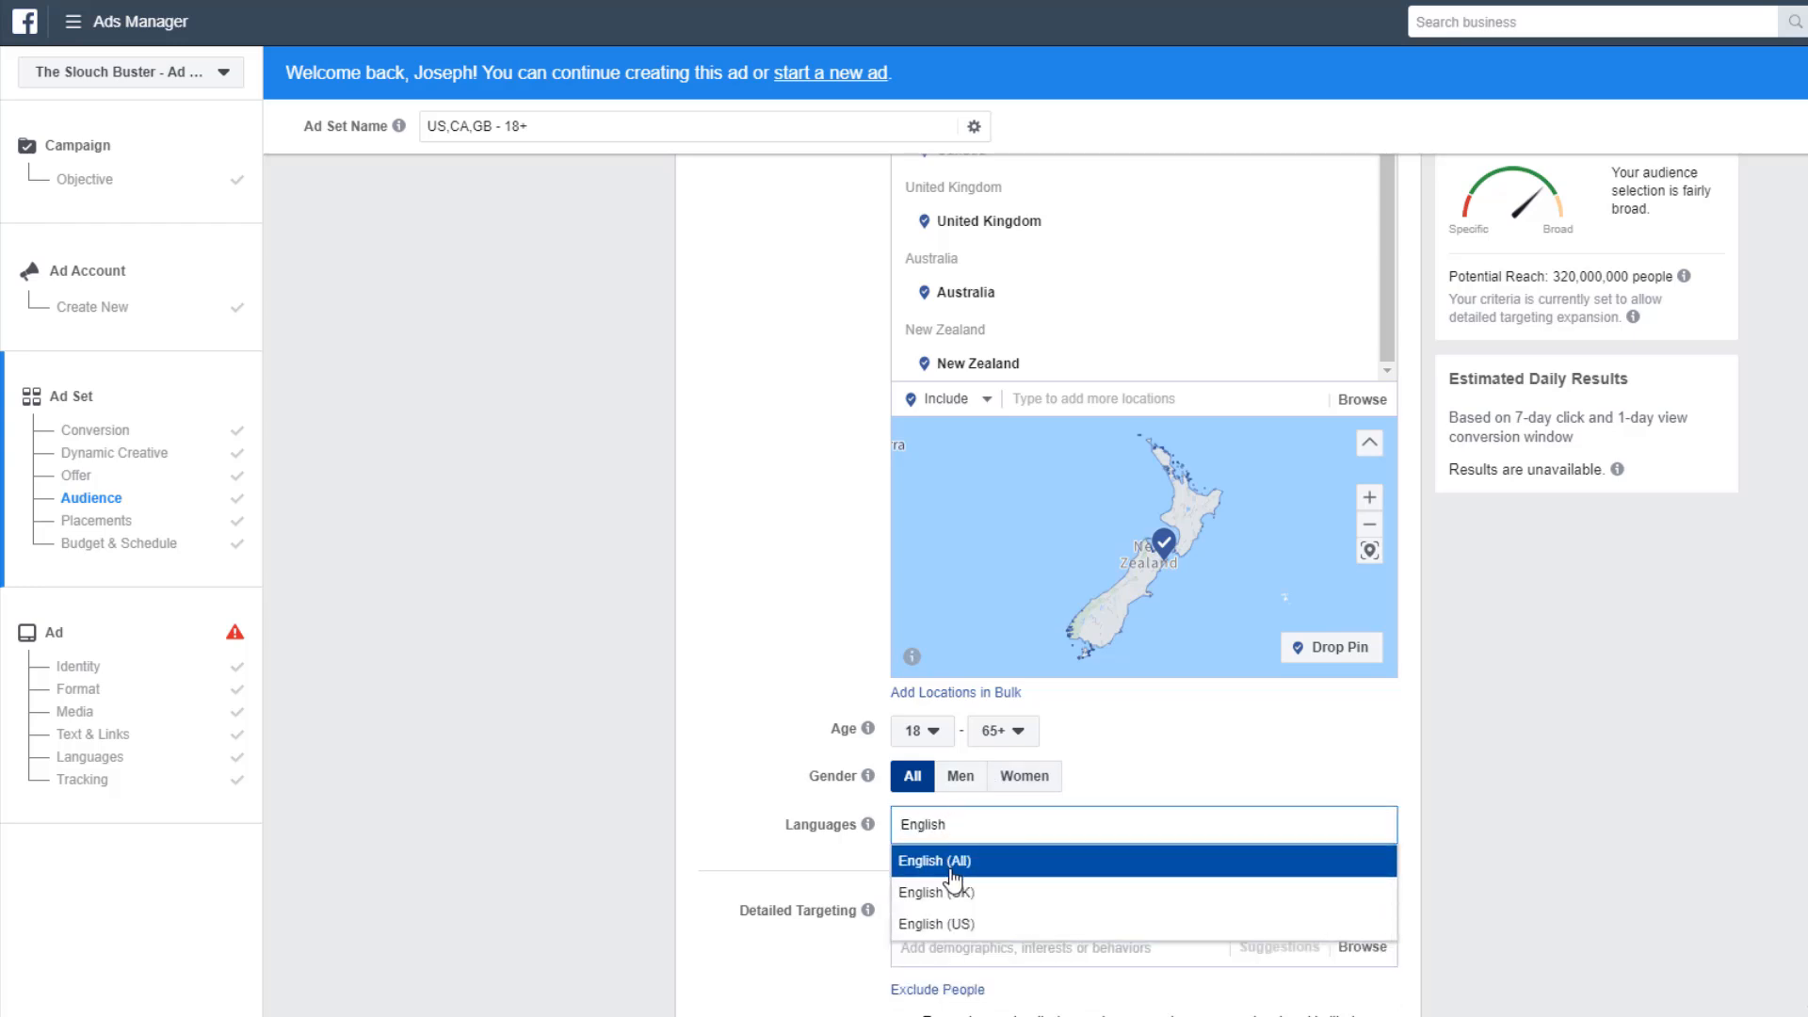
click(947, 864)
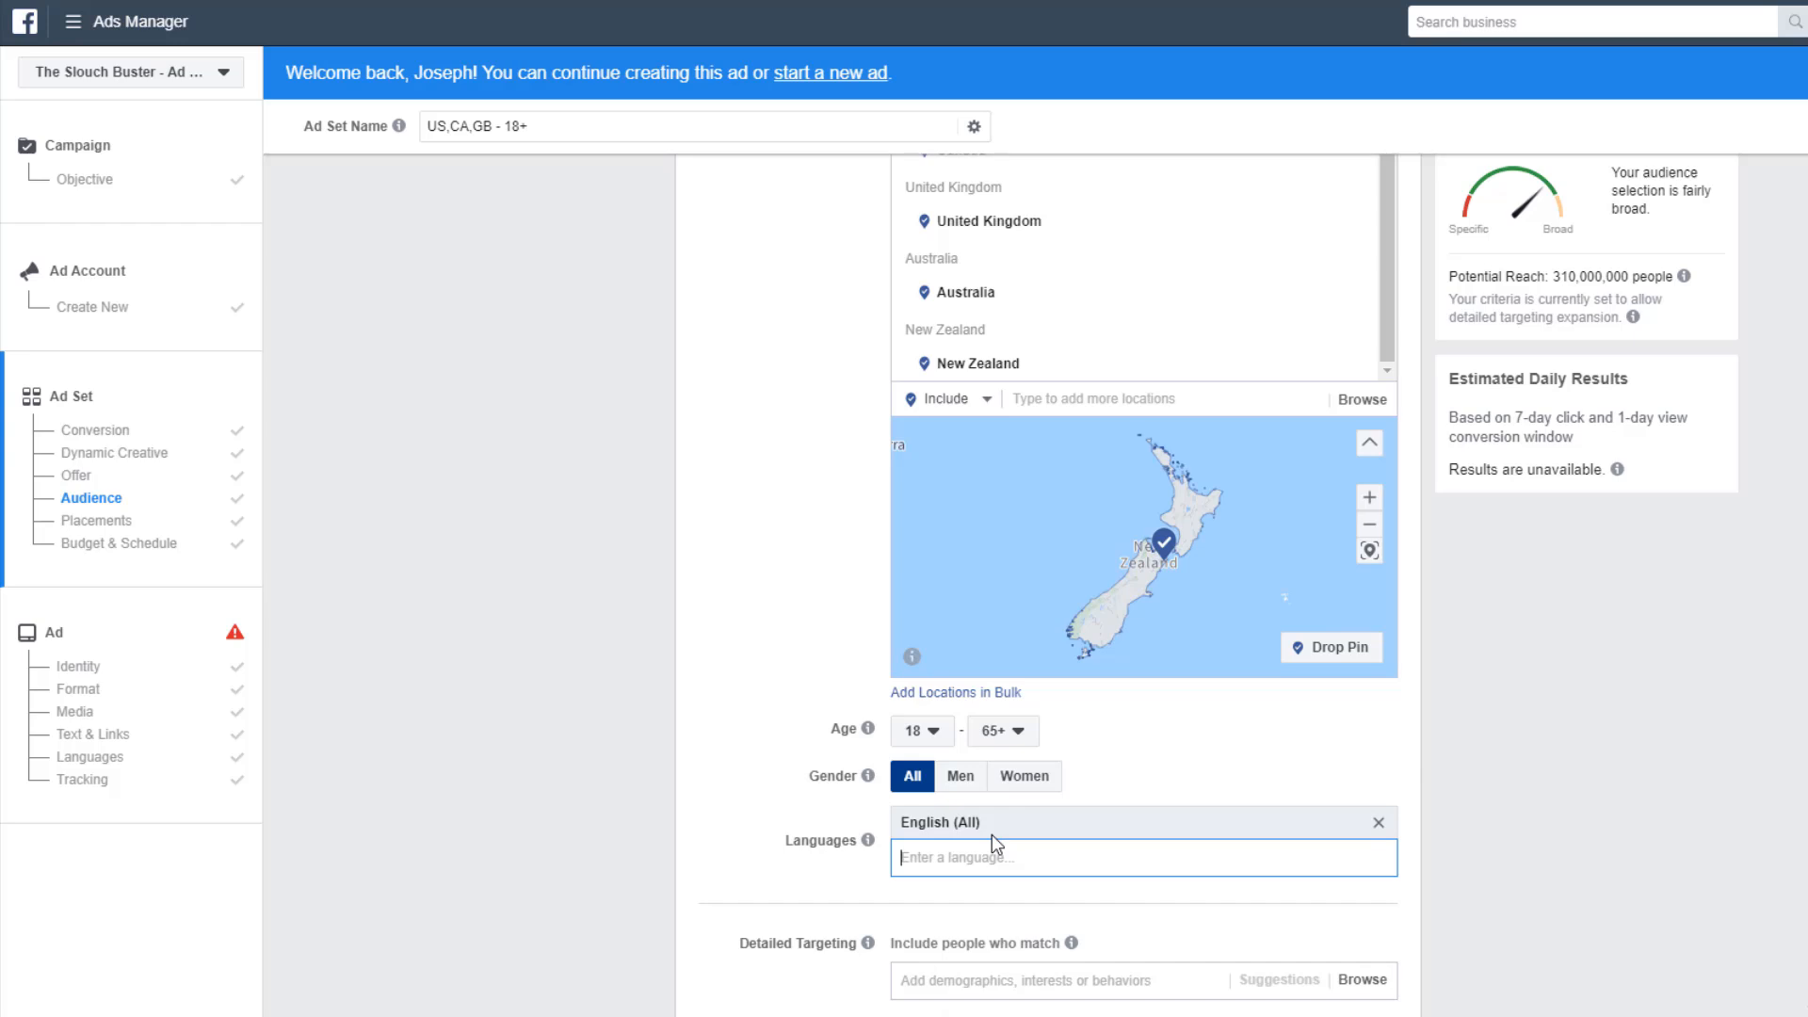
scroll(1151, 323, up, 5)
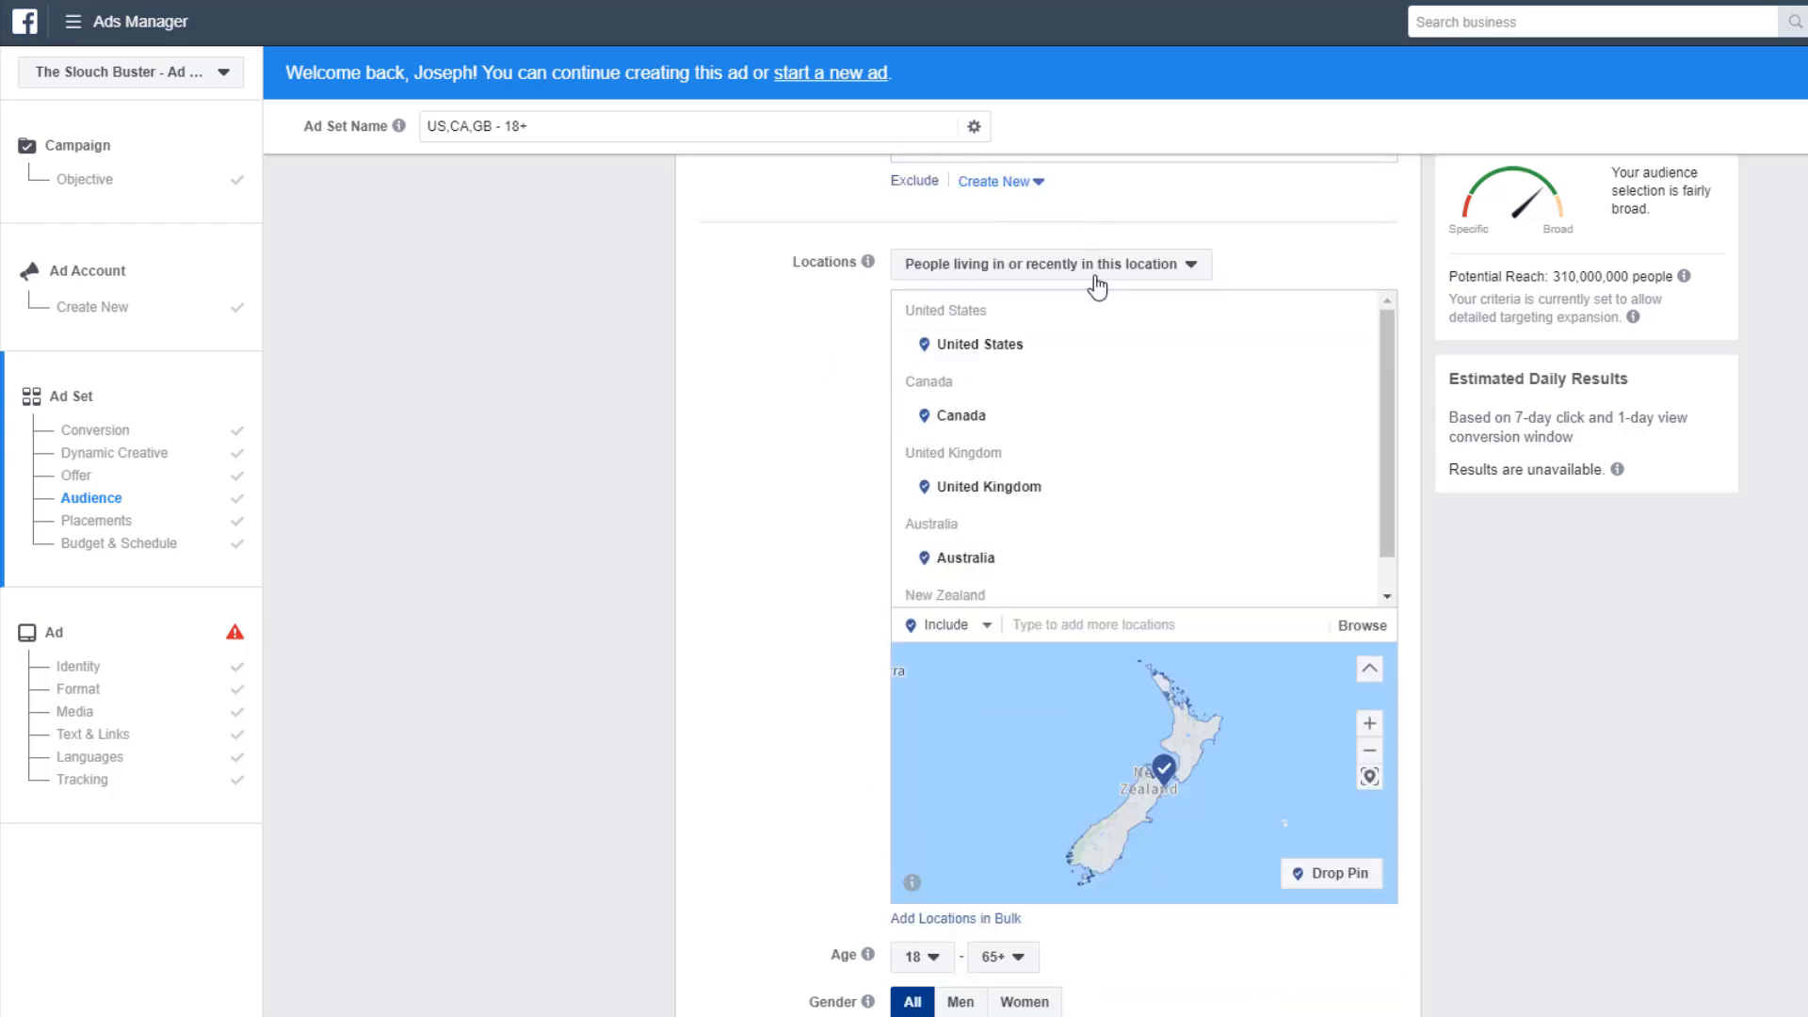
click(1165, 257)
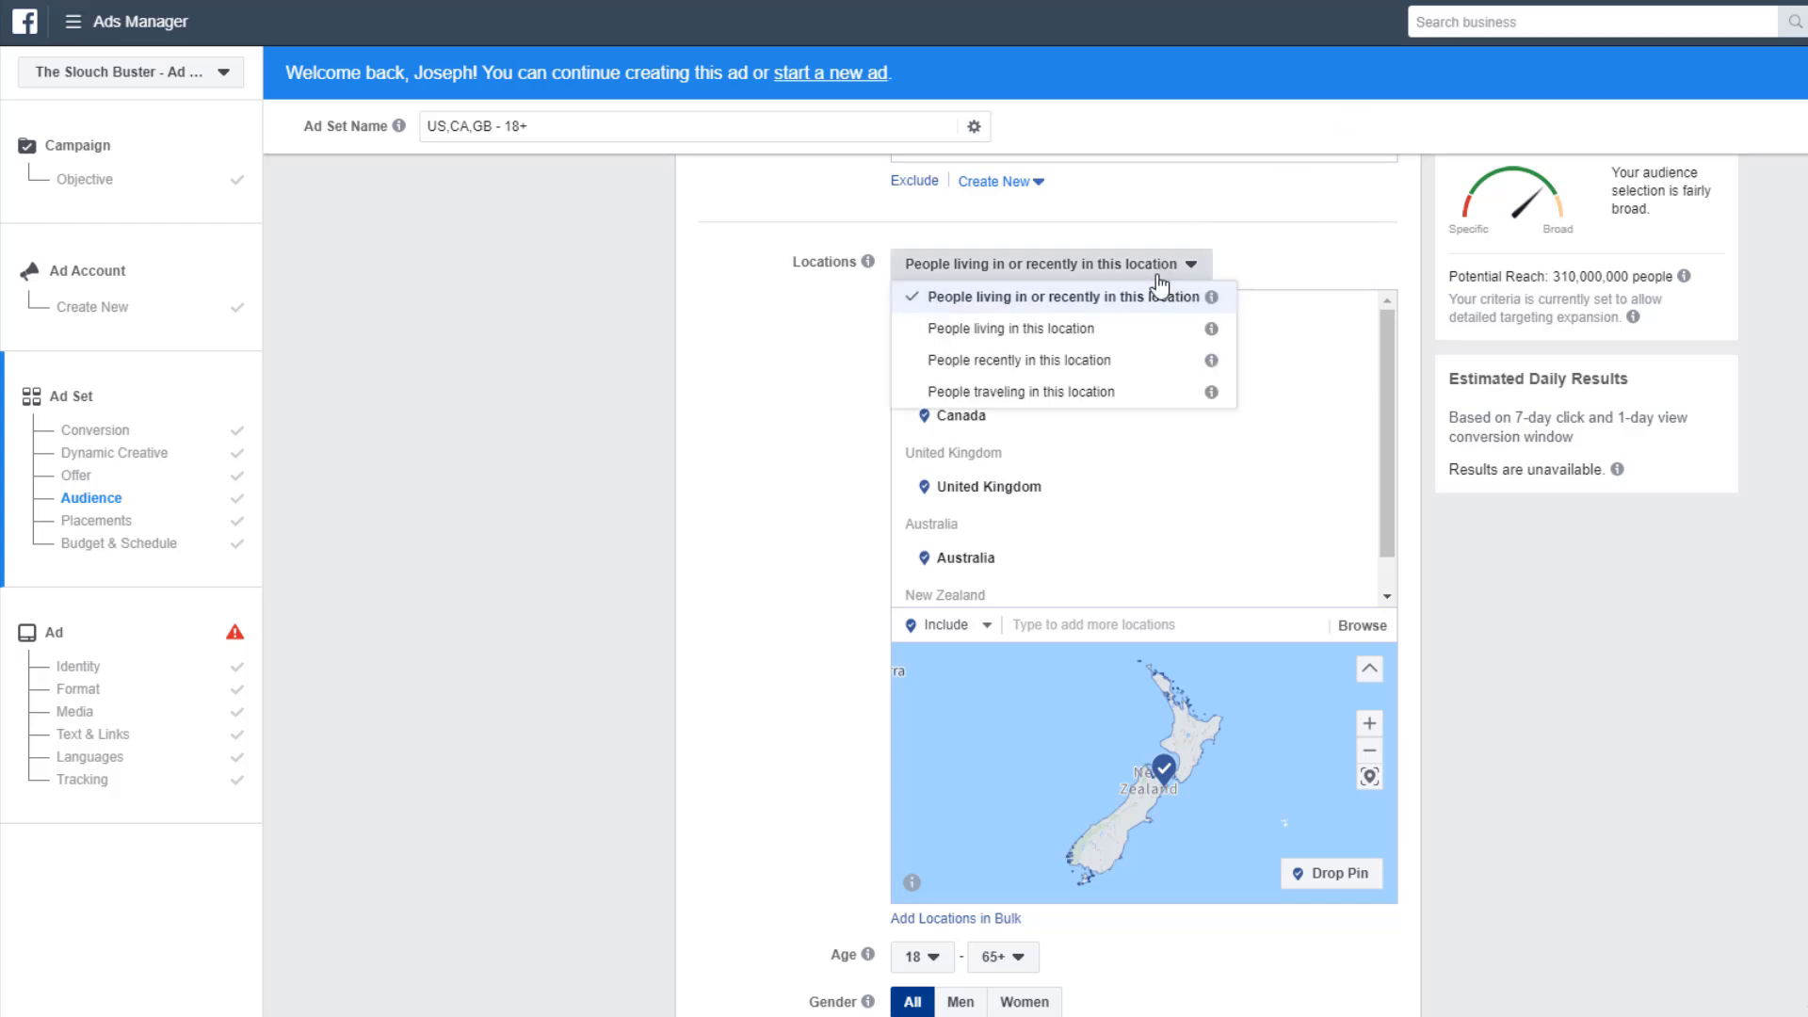
click(1143, 338)
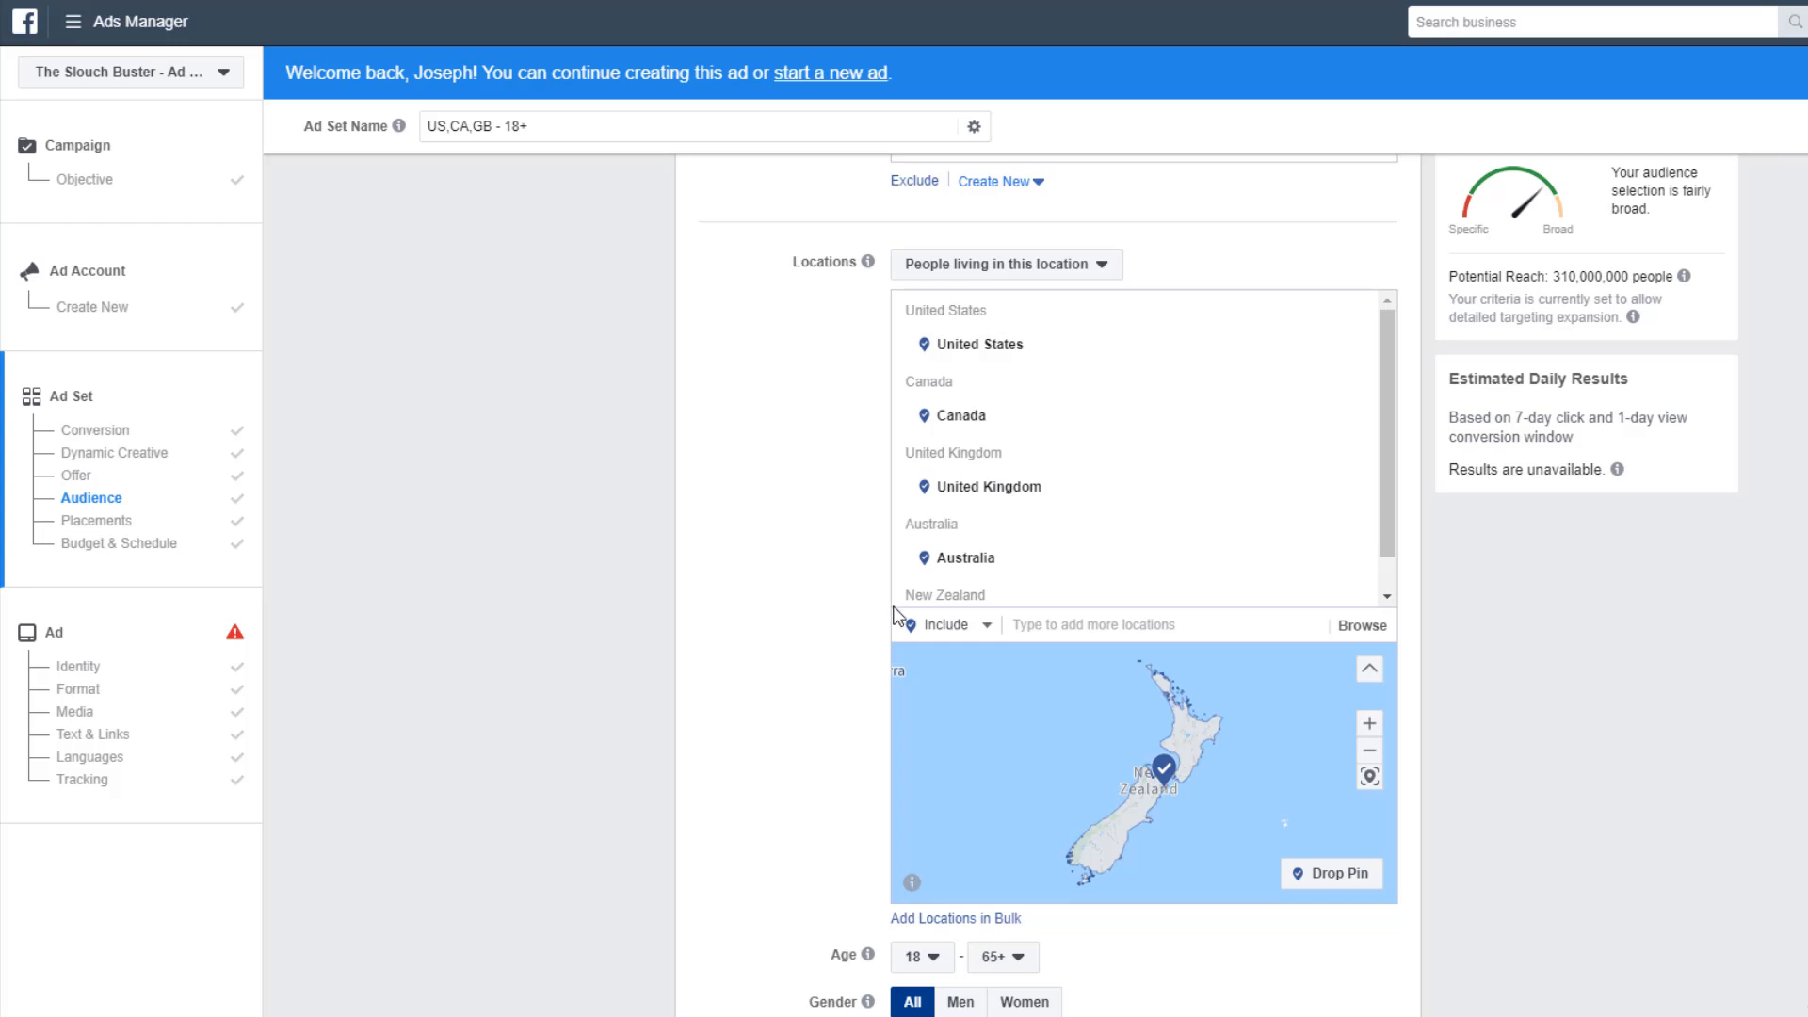
Set the audience's minimum age to 25 and turn off detailed targeting expansion.
scroll(890, 653, down, 6)
scroll(878, 648, up, 2)
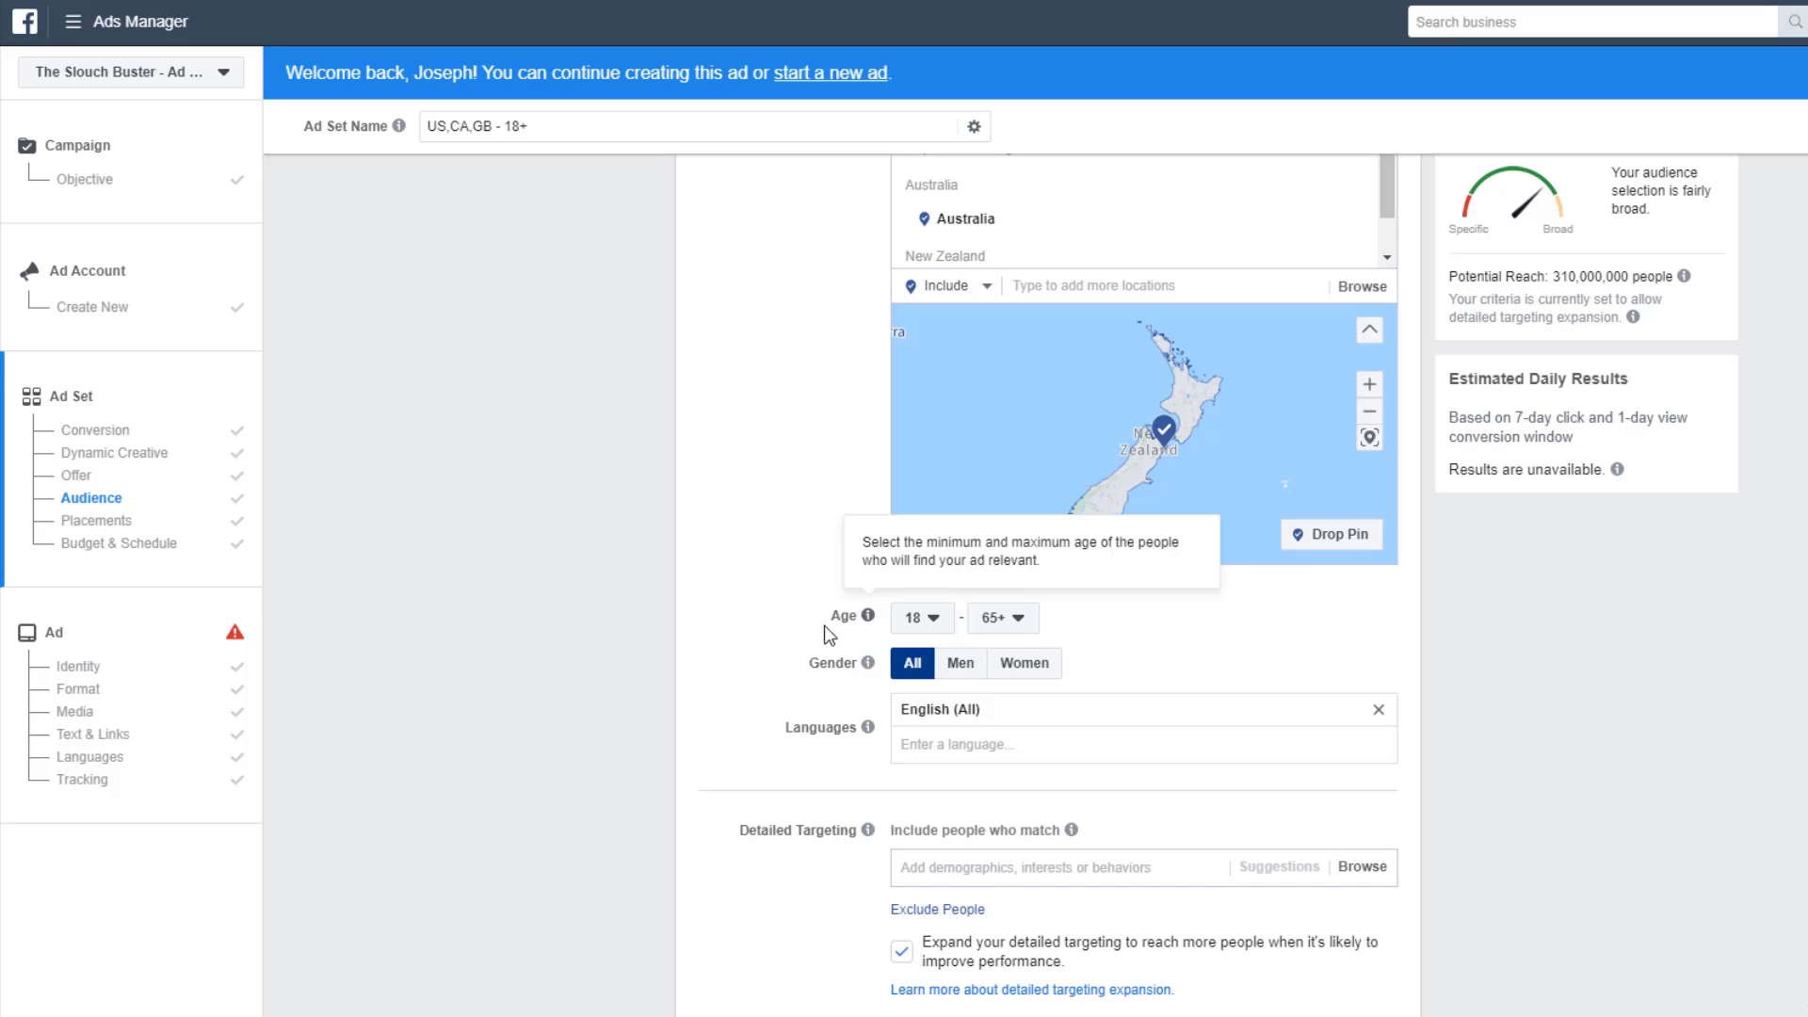
click(921, 618)
scroll(926, 911, down, 2)
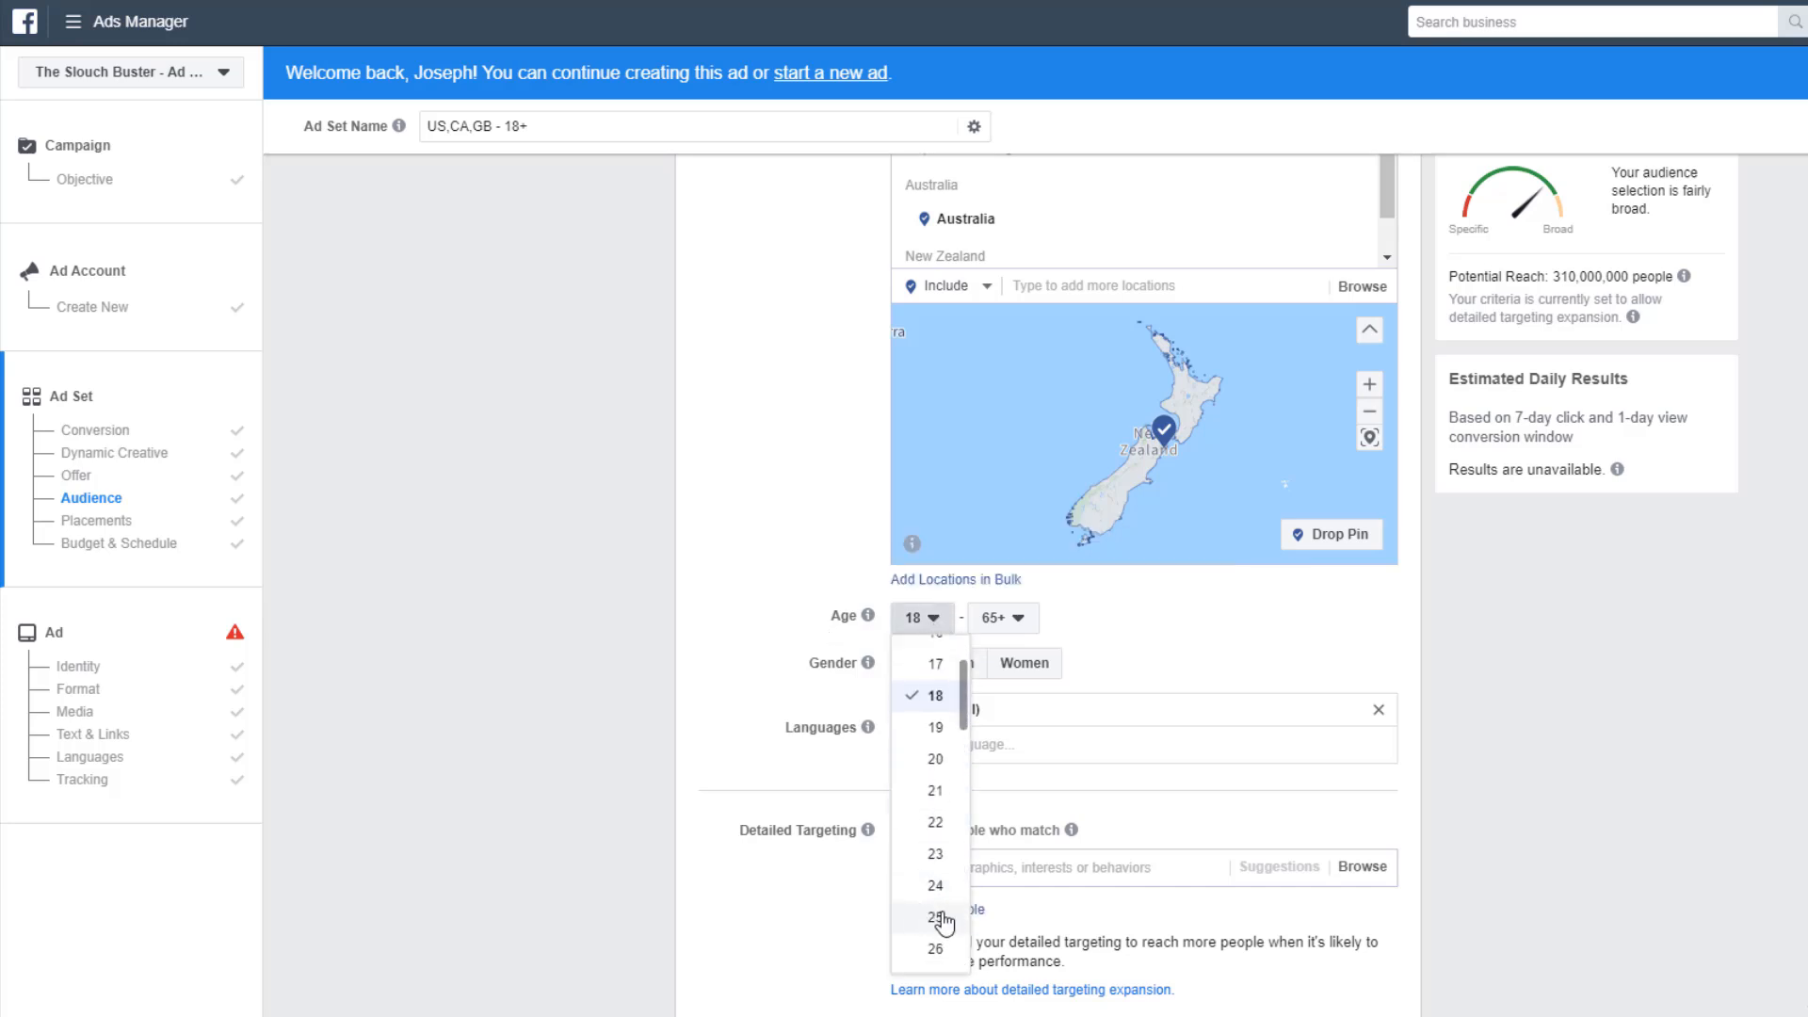
click(926, 907)
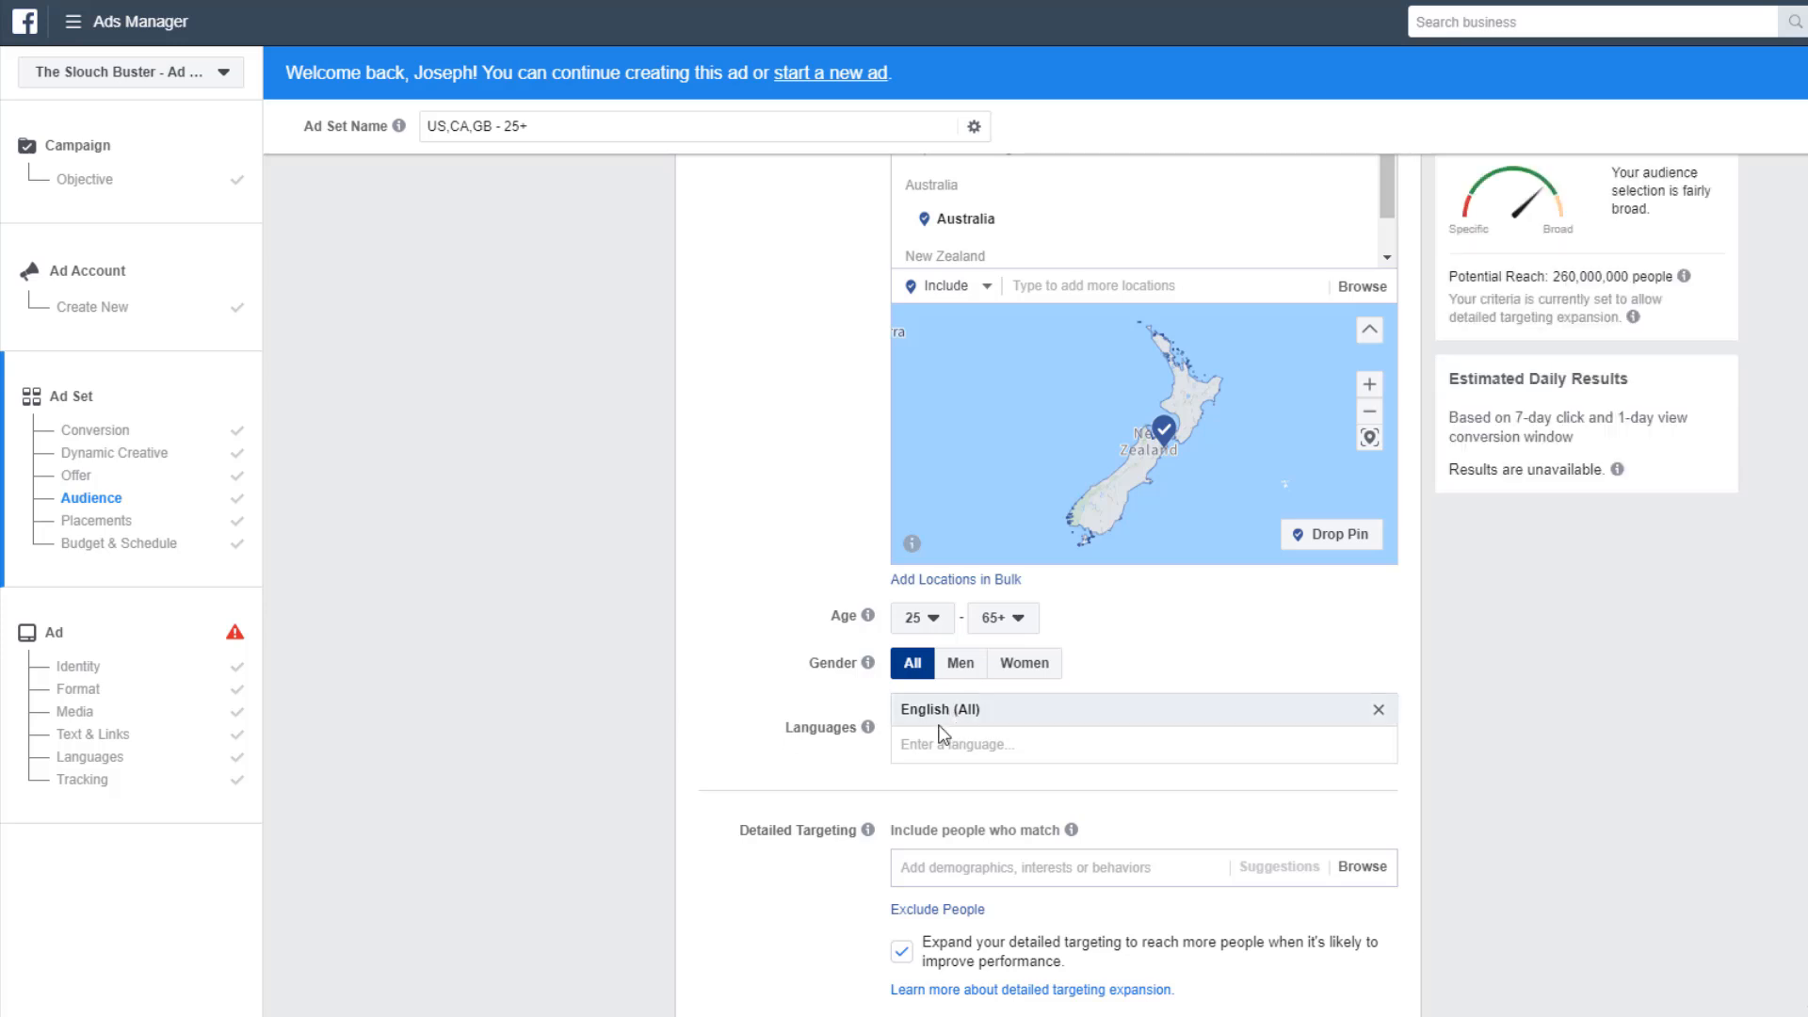
scroll(819, 861, down, 3)
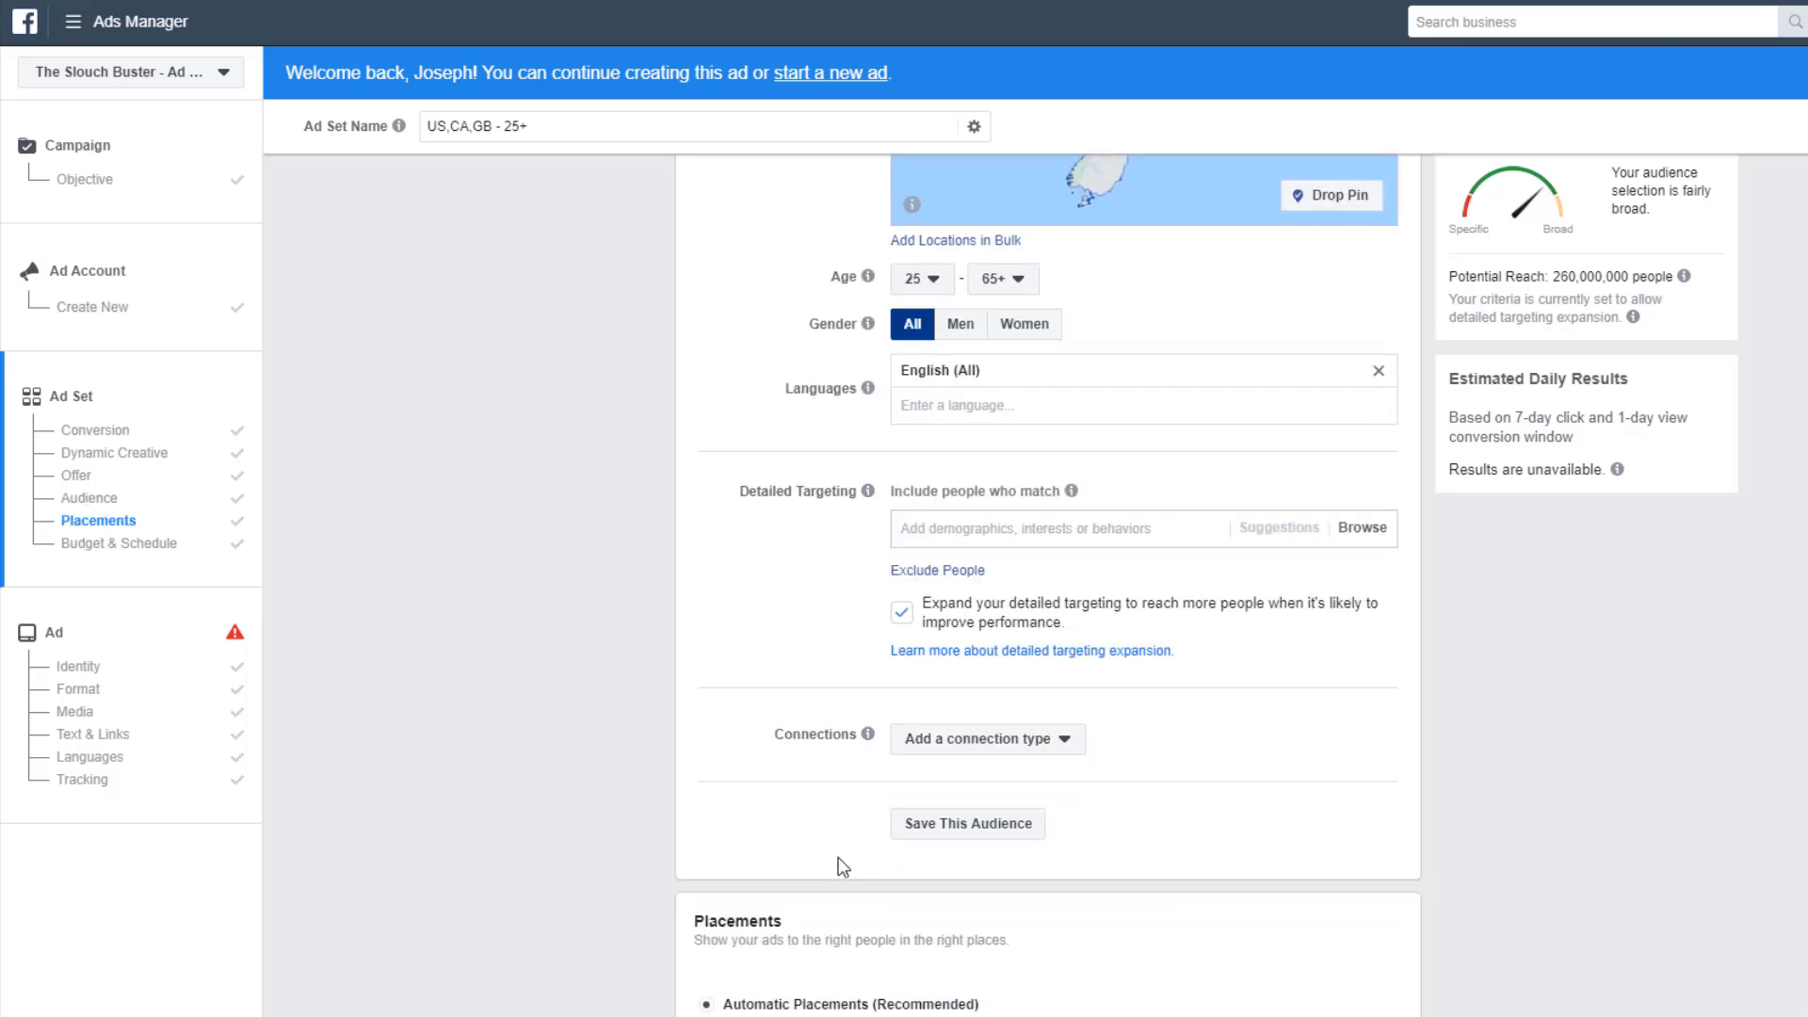
click(904, 618)
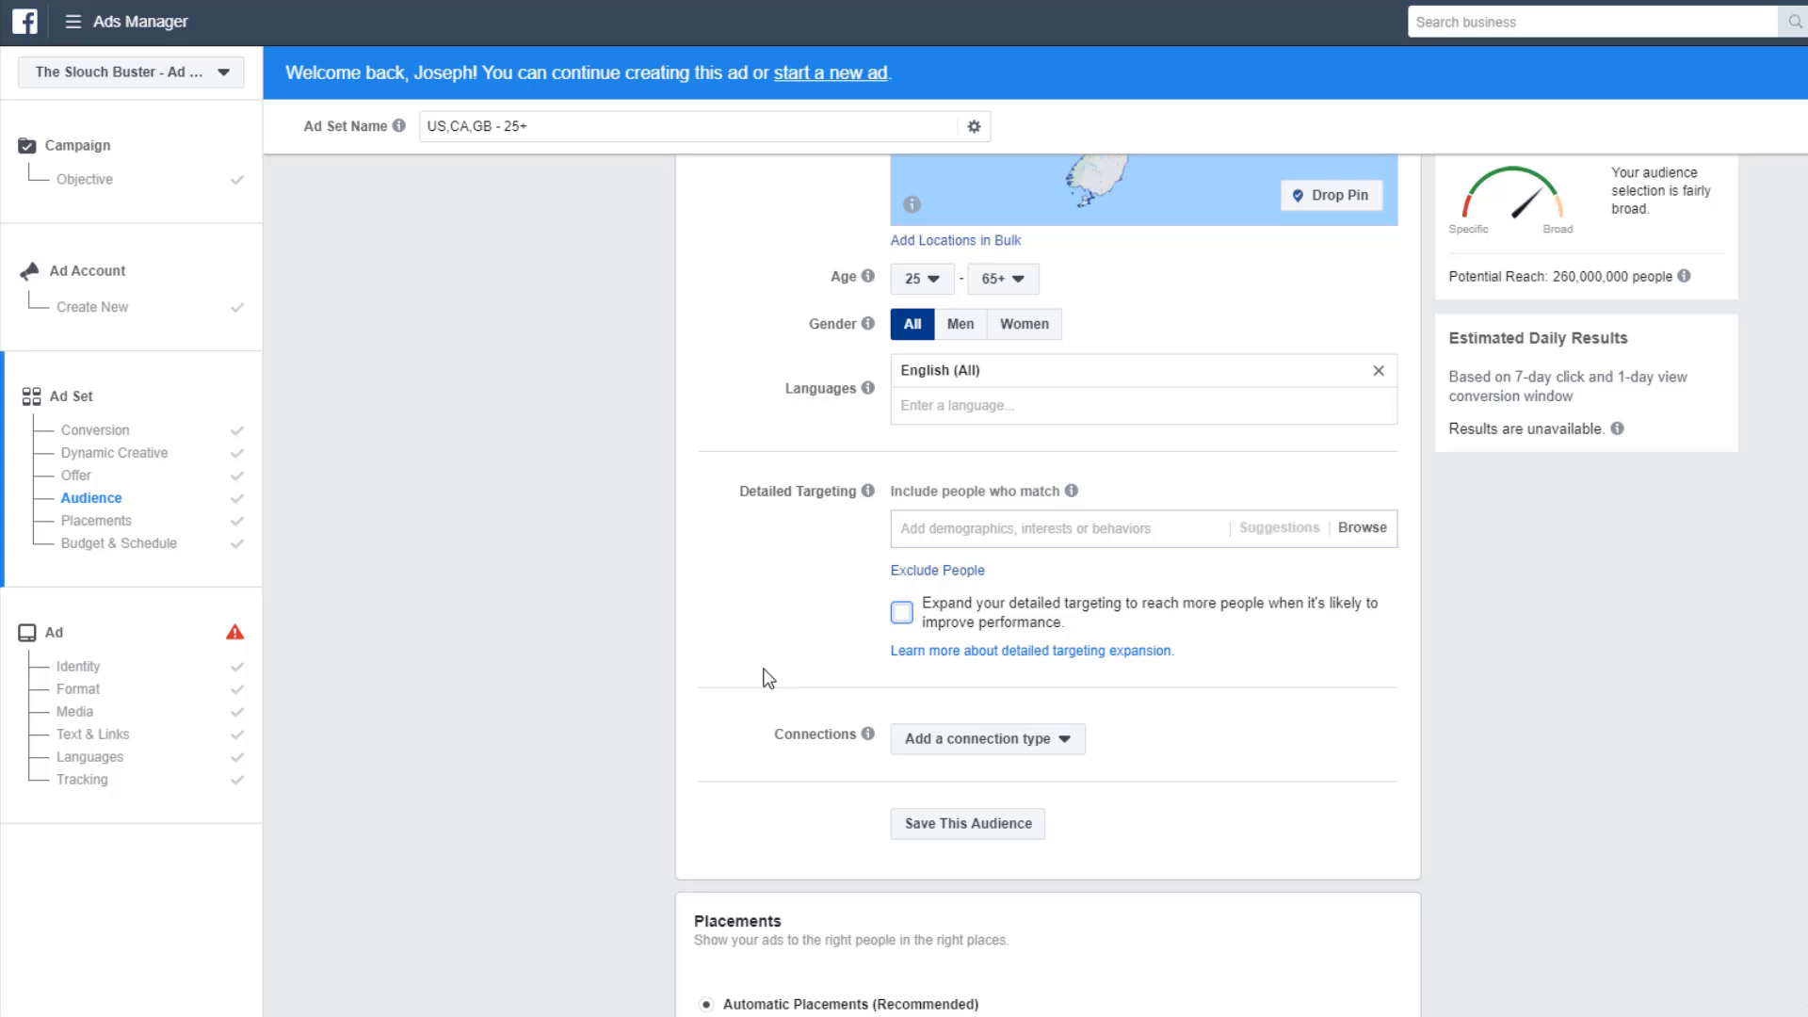
Search the detailed targeting interests for Back Pain and for spine.
click(1117, 535)
text(Back)
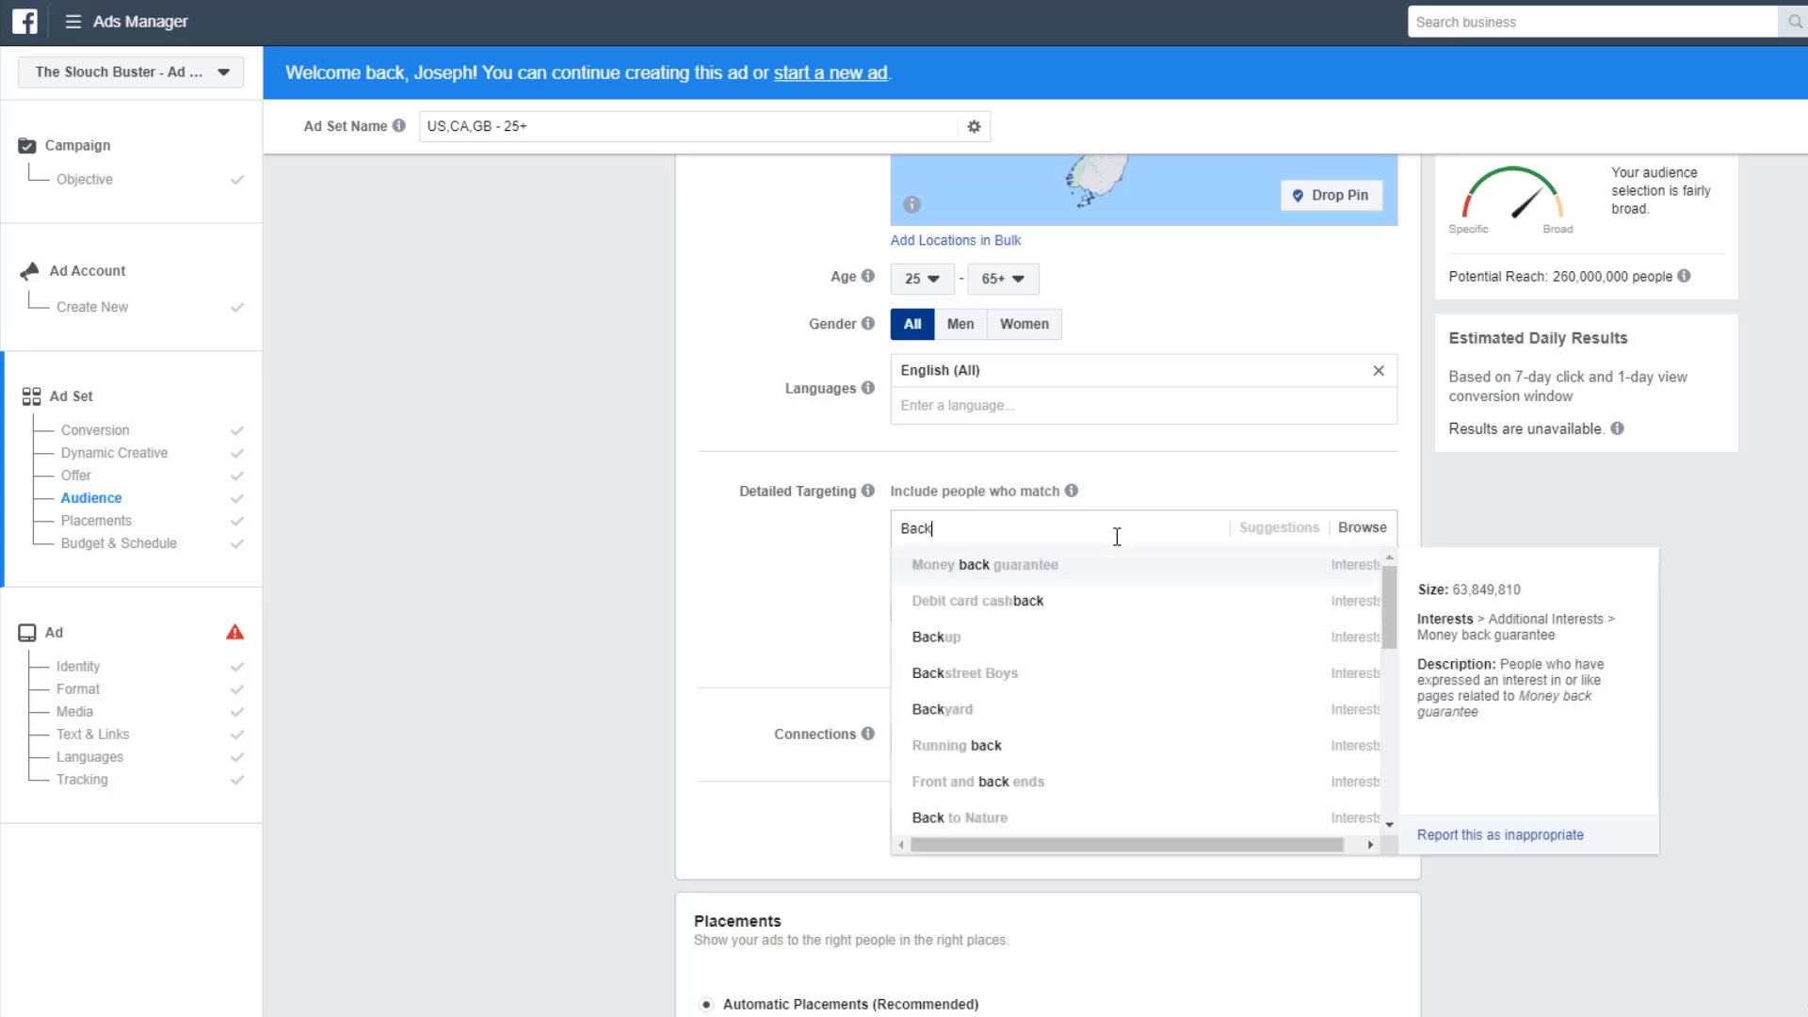
text( Pain)
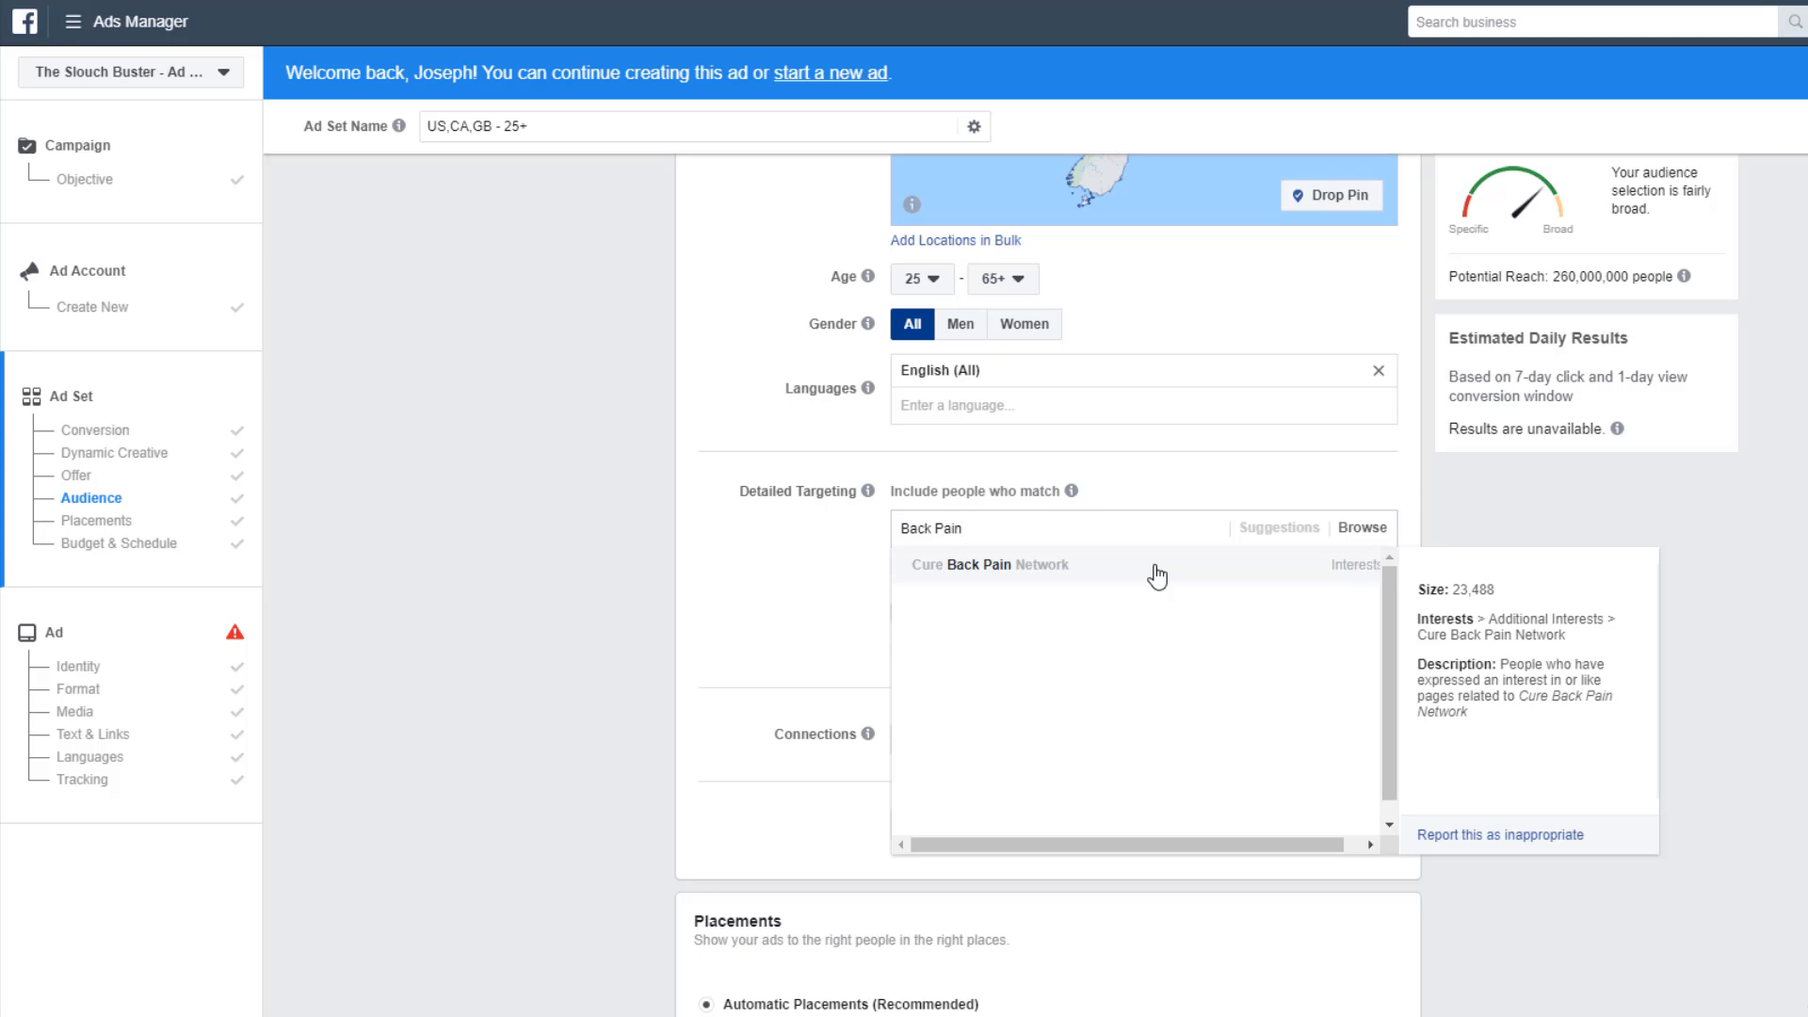
drag(998, 525, 603, 524)
key(BackSpace)
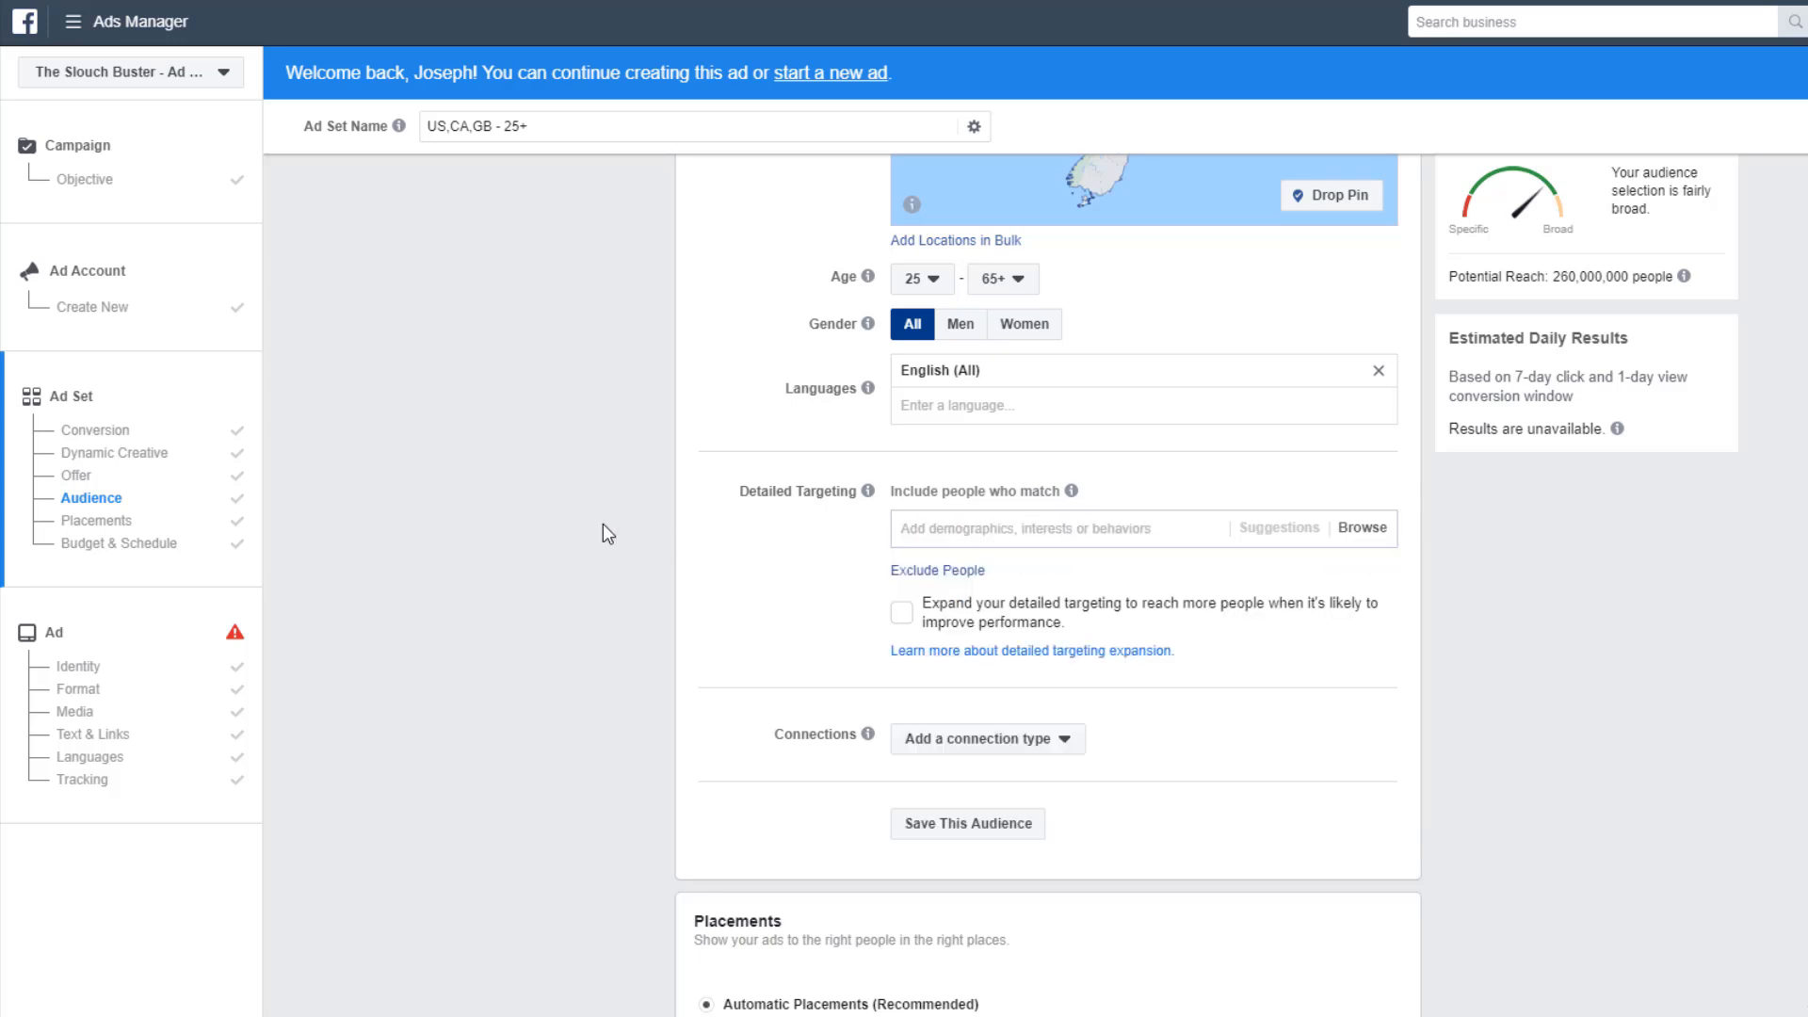
text(spine)
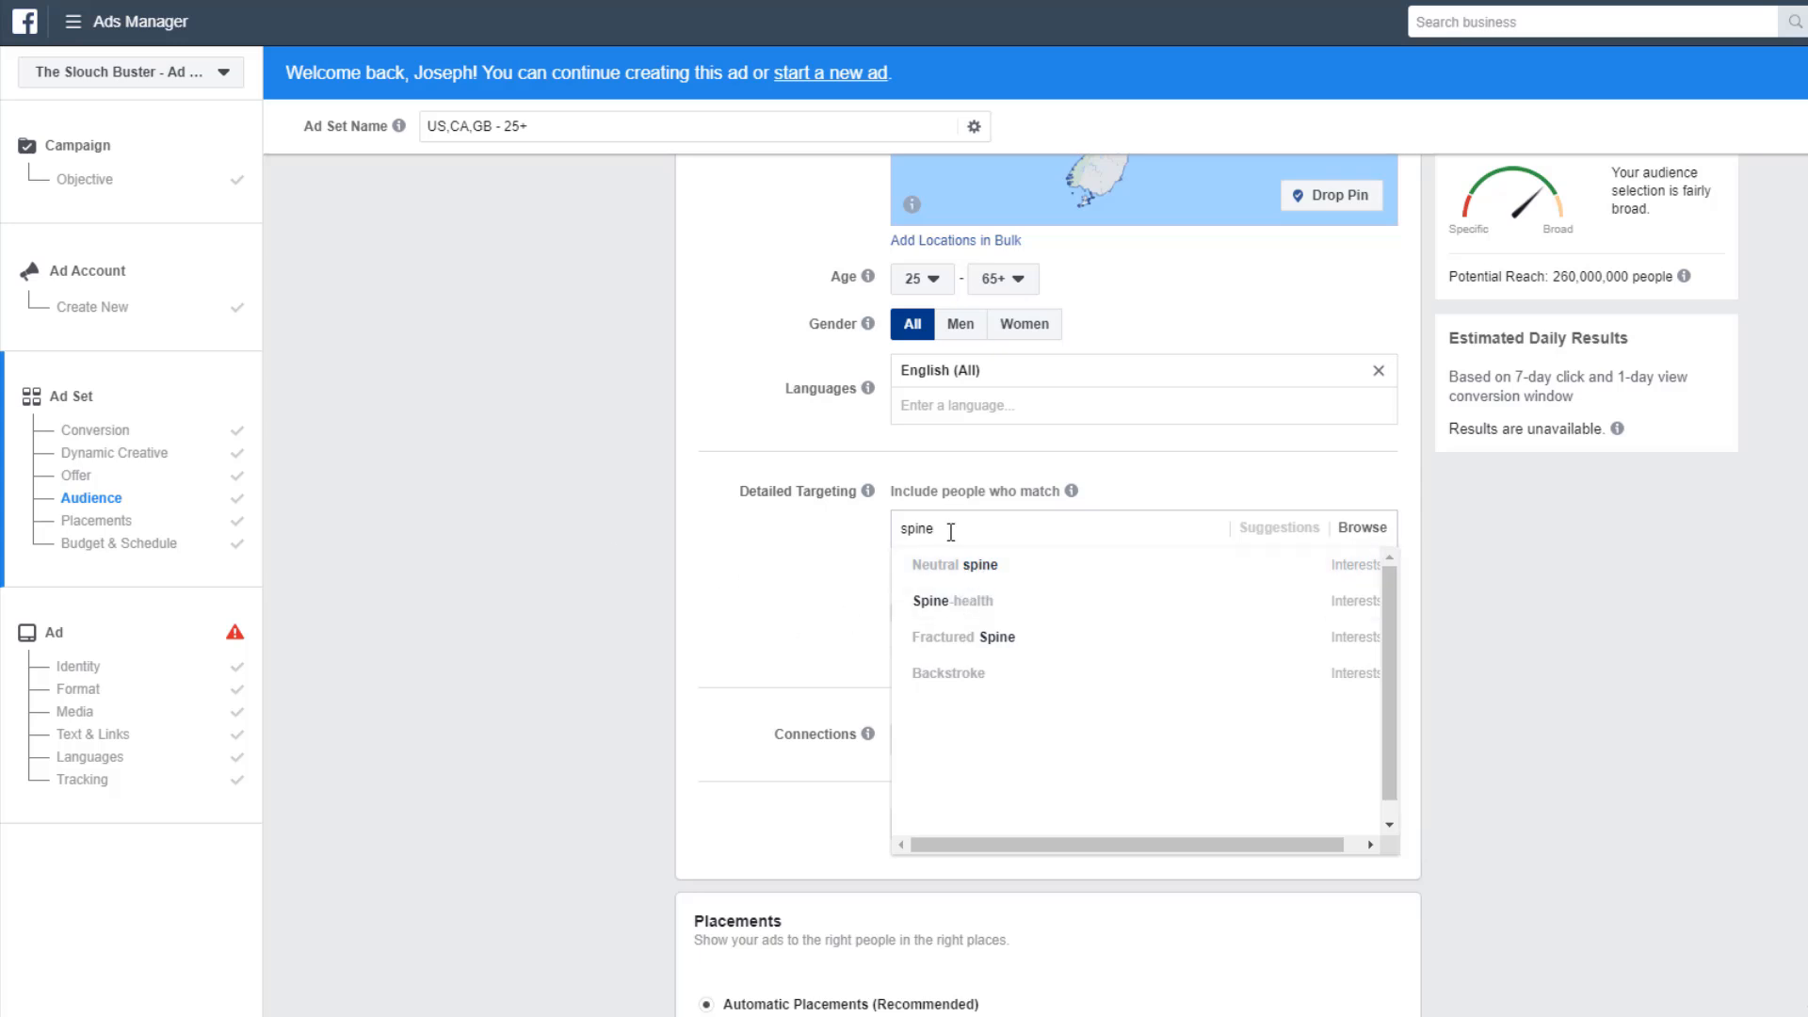
Search the detailed targeting interests for posture and add Poor posture.
drag(952, 530, 377, 472)
key(BackSpace)
text(posture)
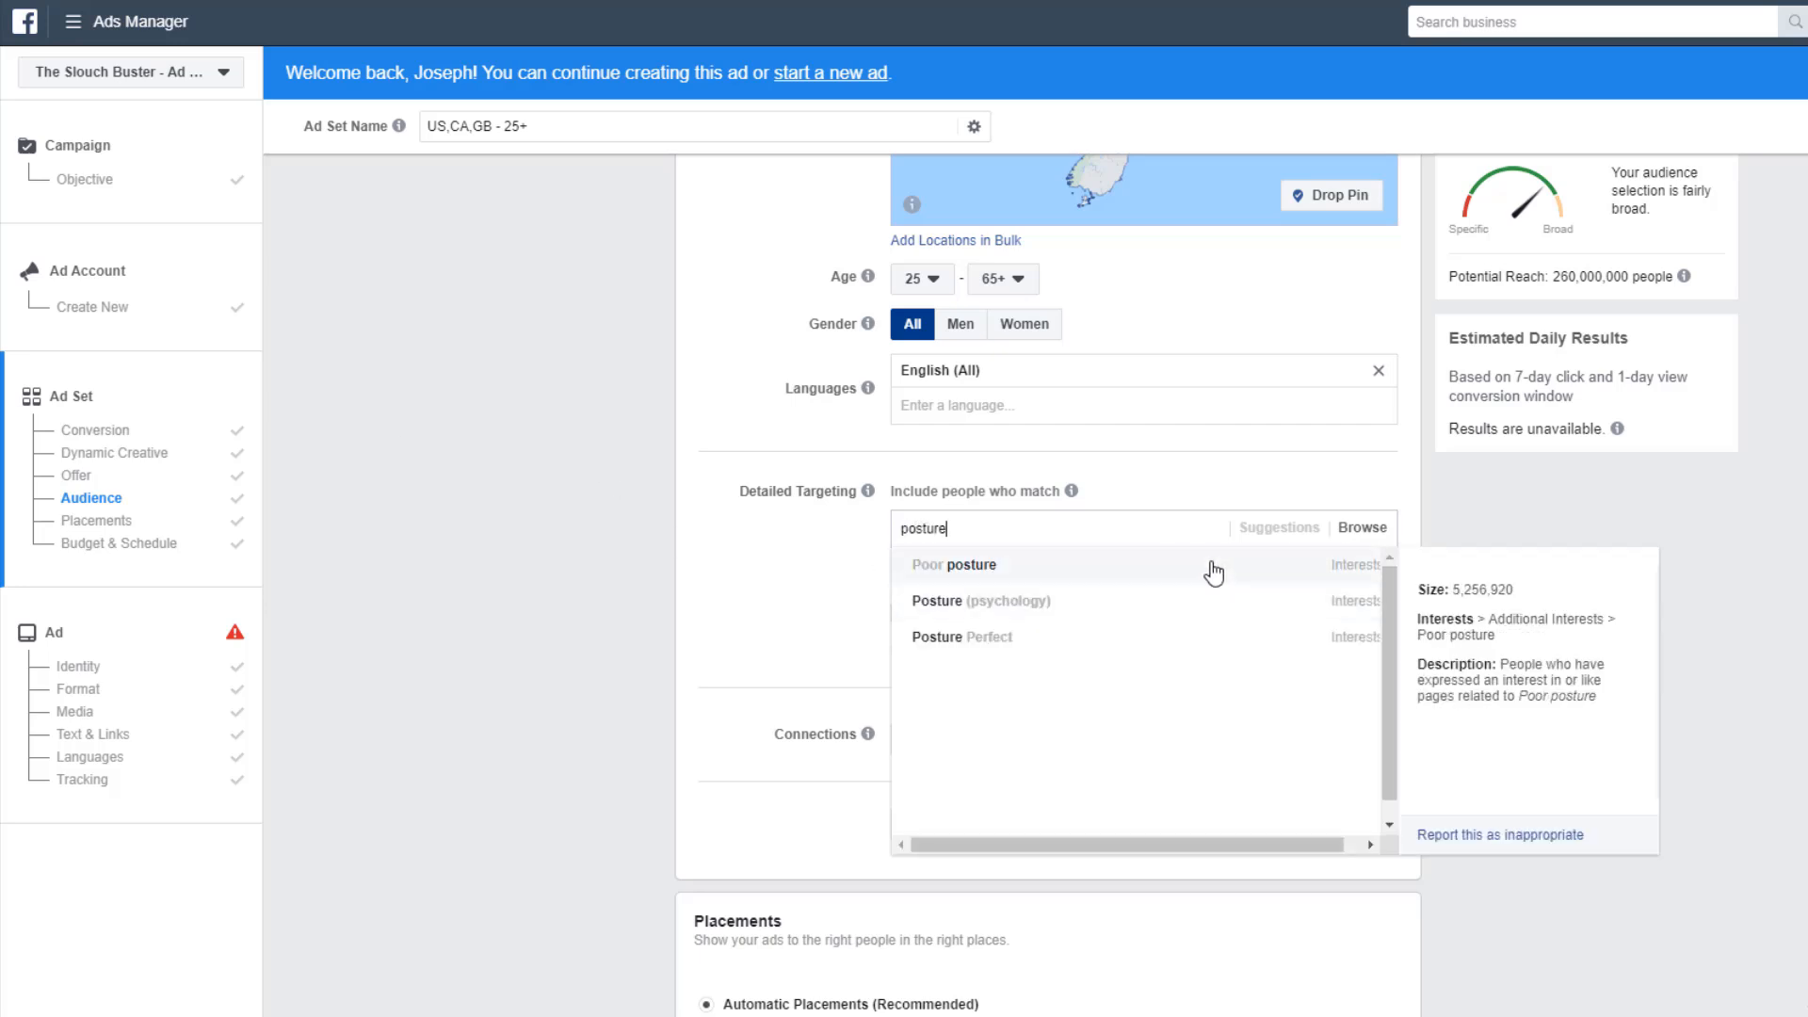
click(1214, 566)
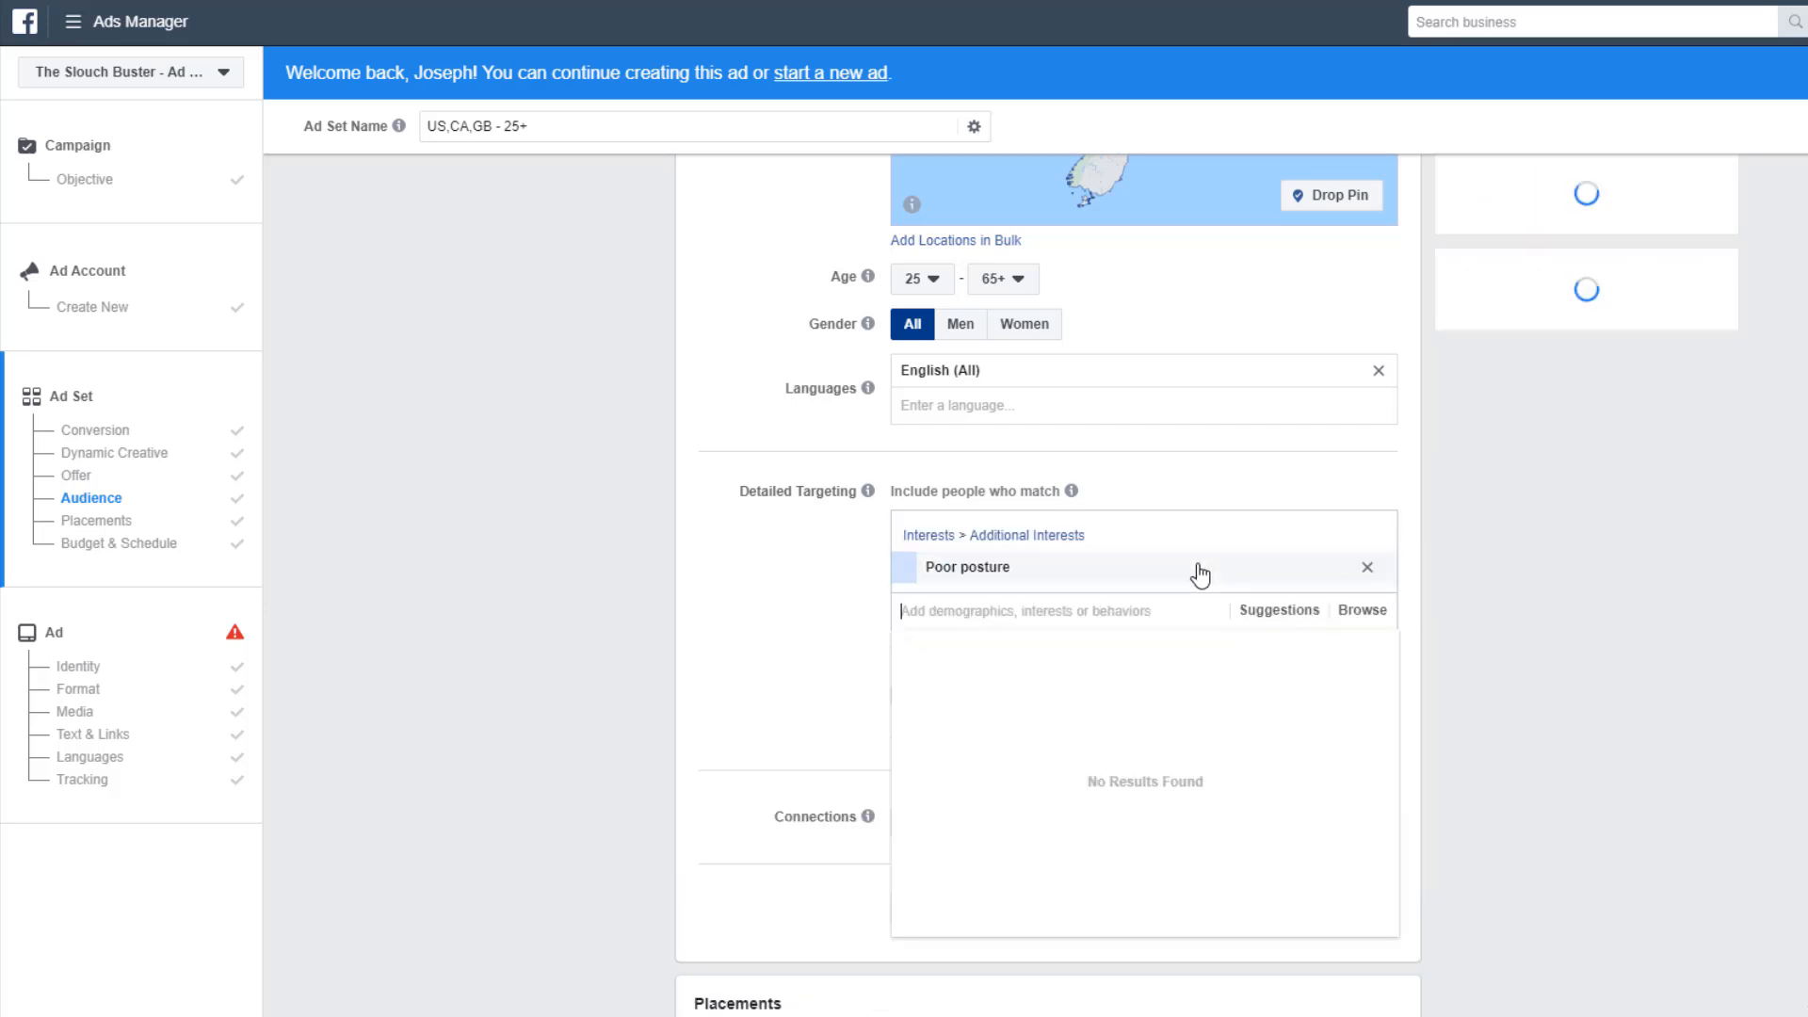
Add the suggested interests Spinal cord, Vertebral column, Neck and Massage to the detailed targeting.
click(1296, 620)
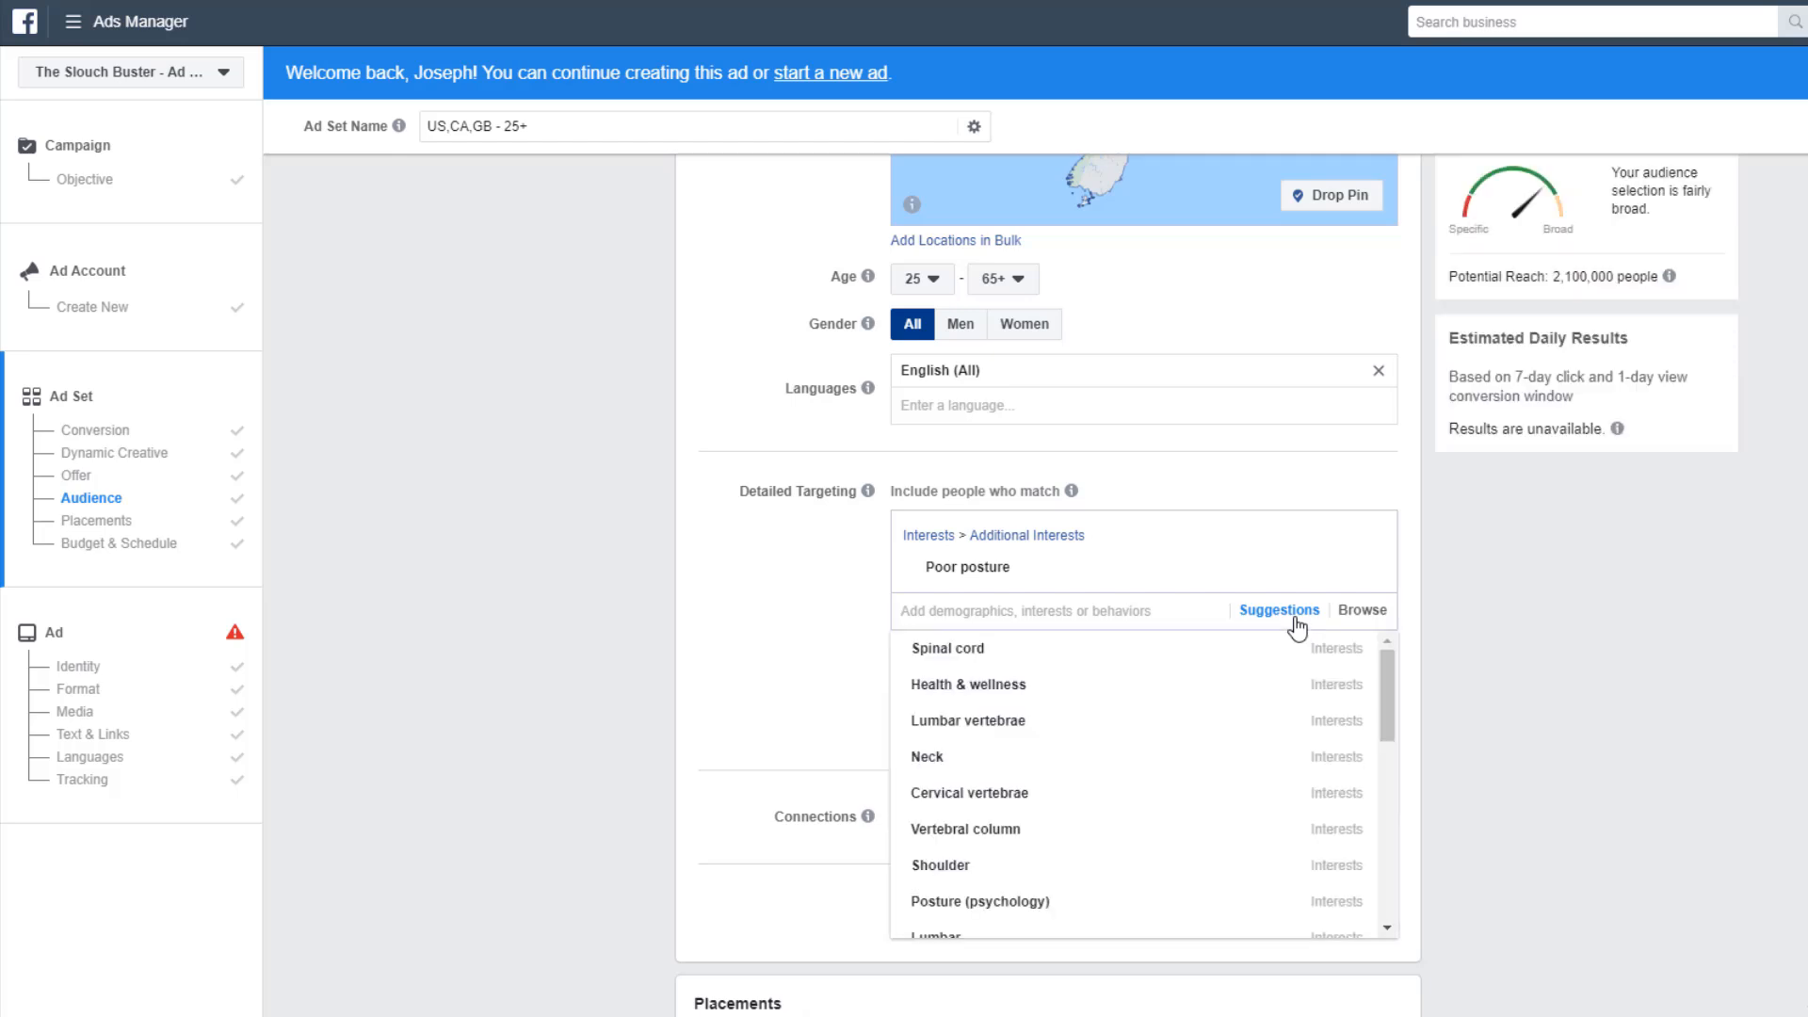
click(1193, 650)
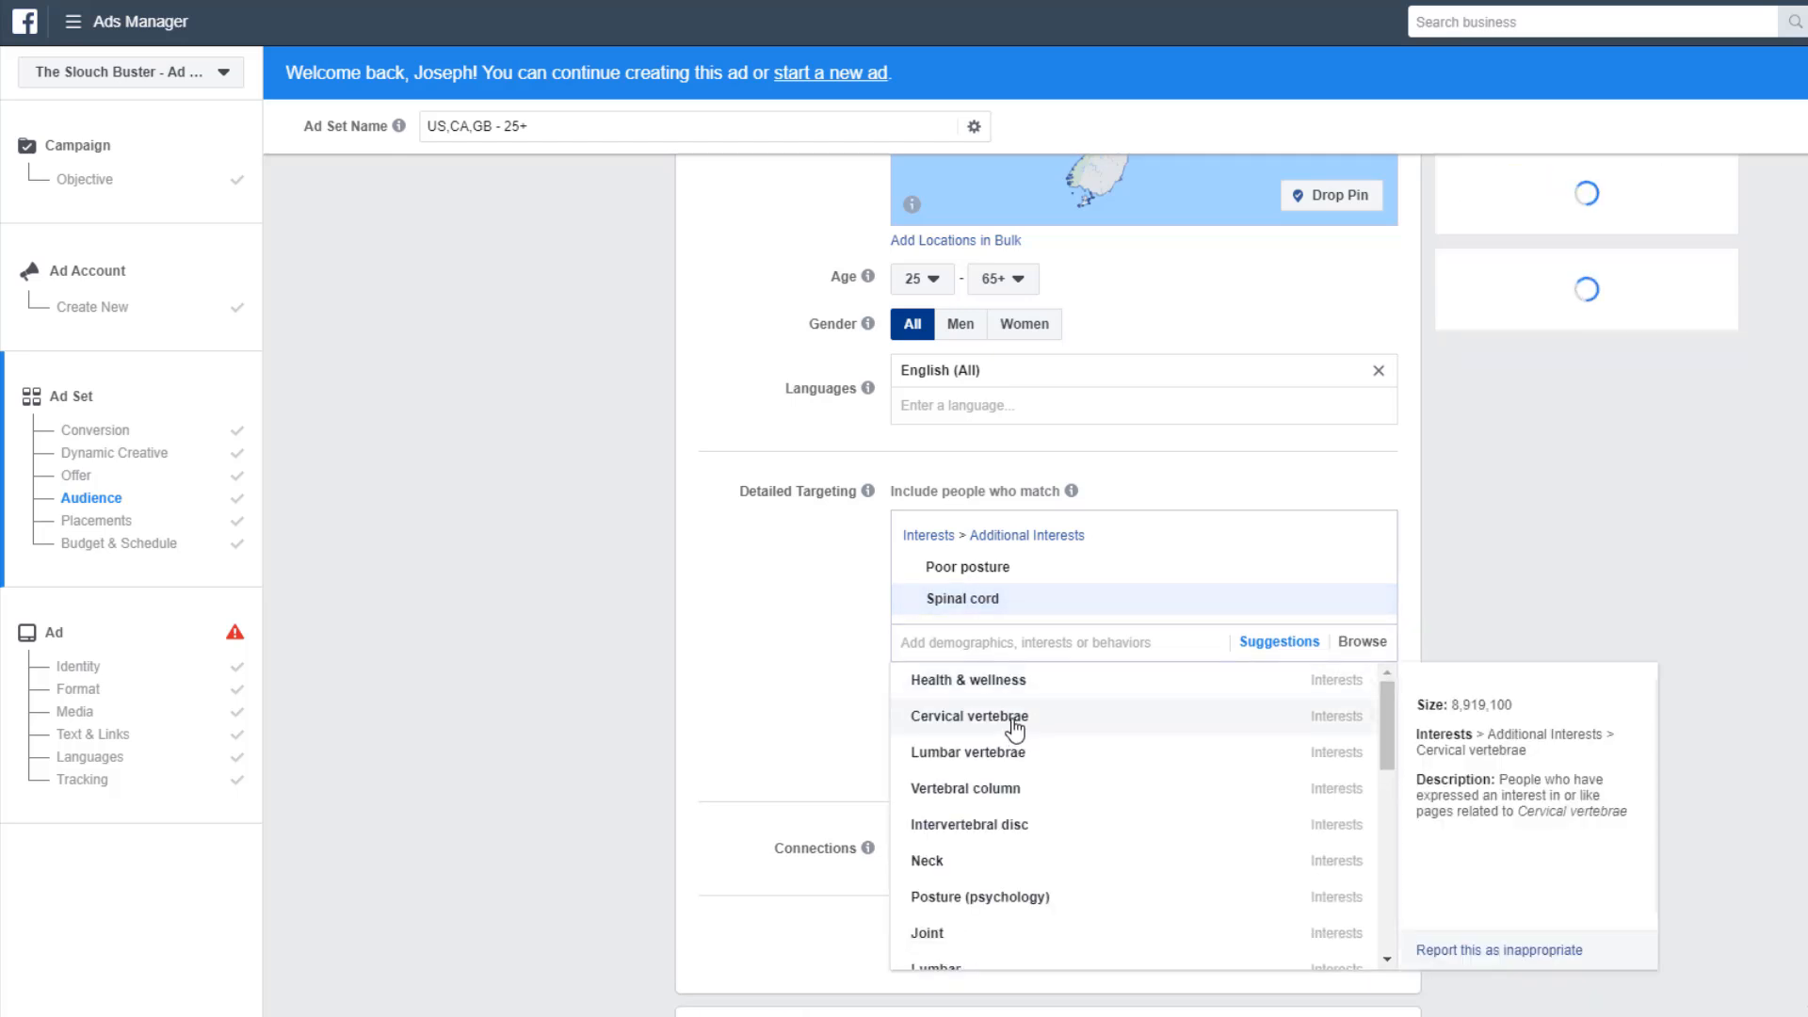
click(1024, 796)
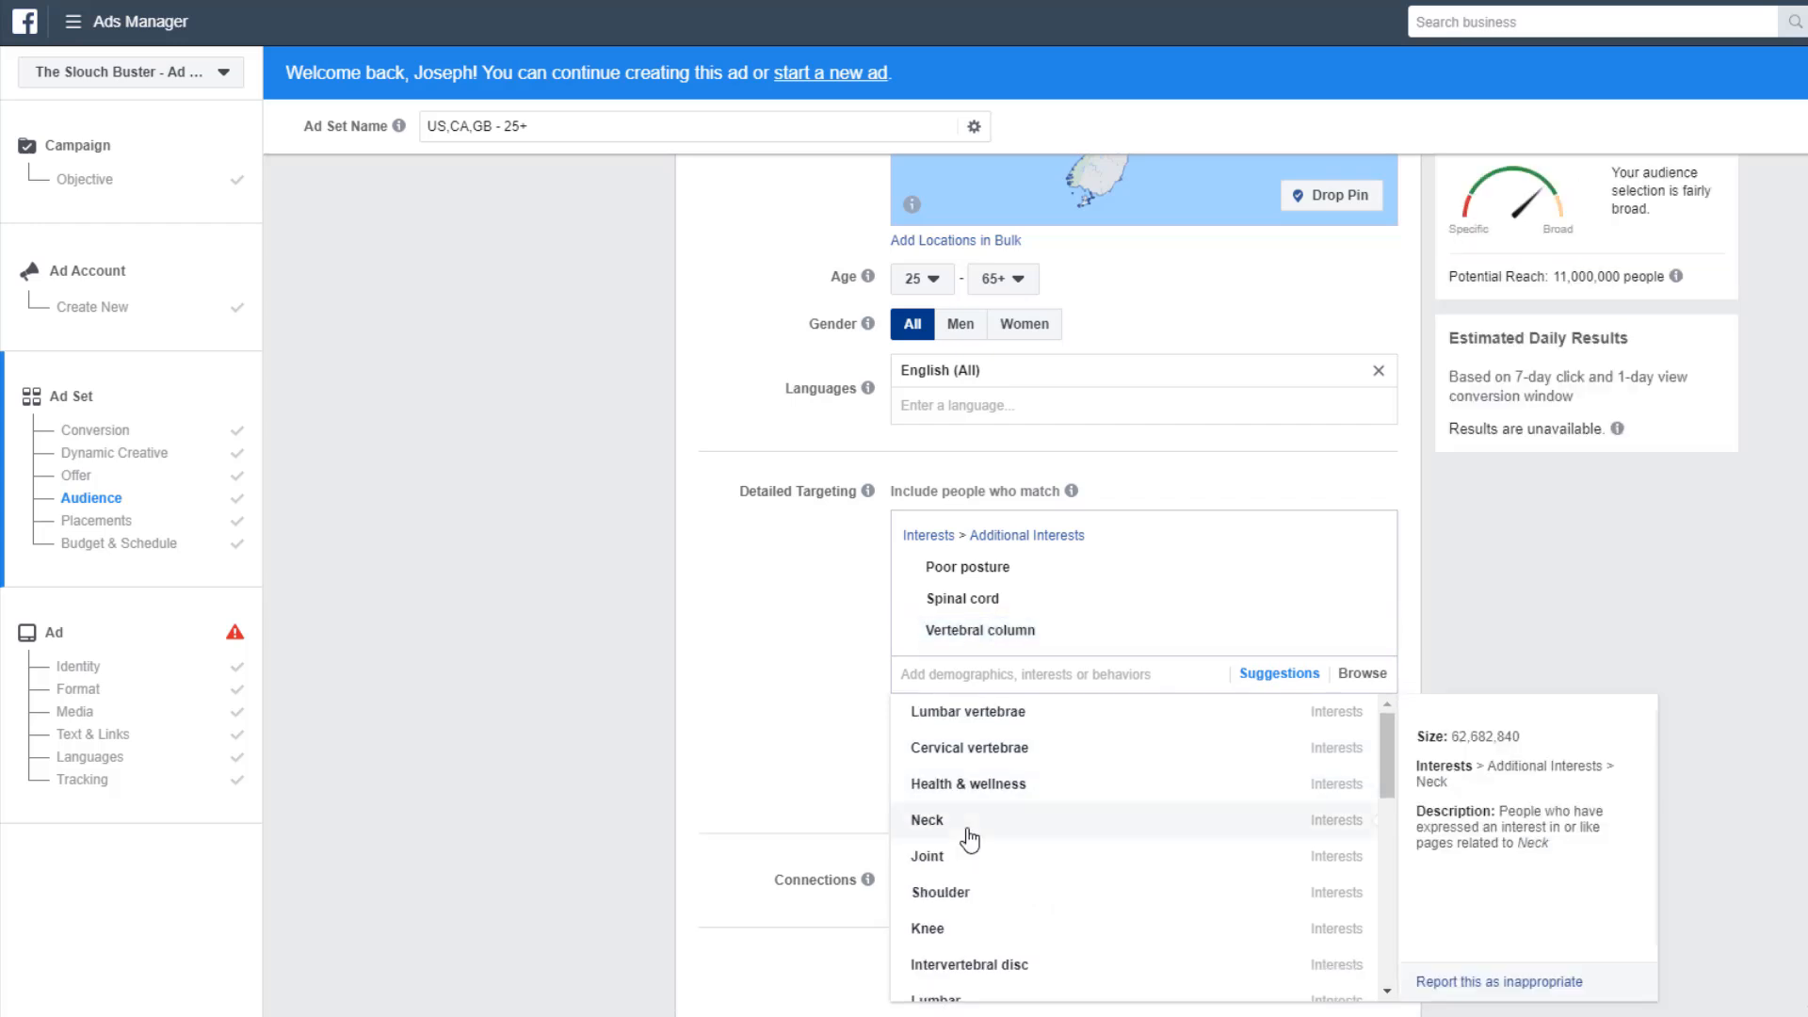
click(970, 838)
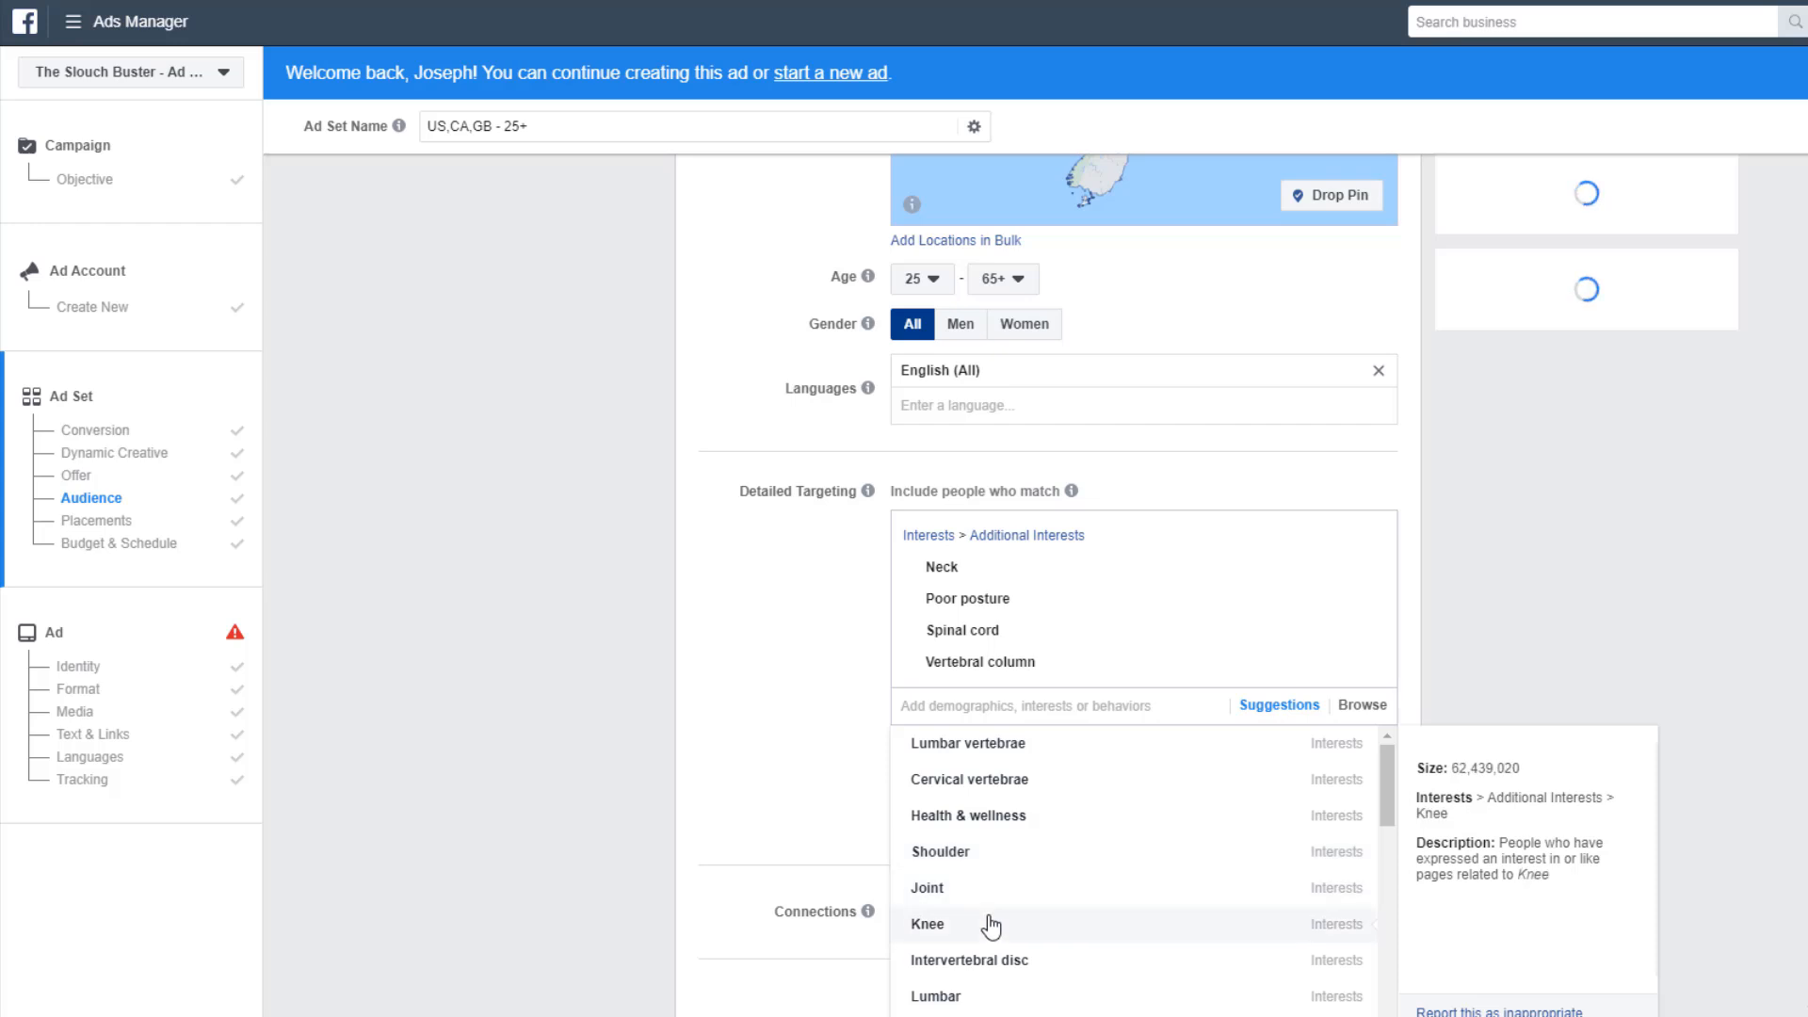
scroll(989, 923, down, 2)
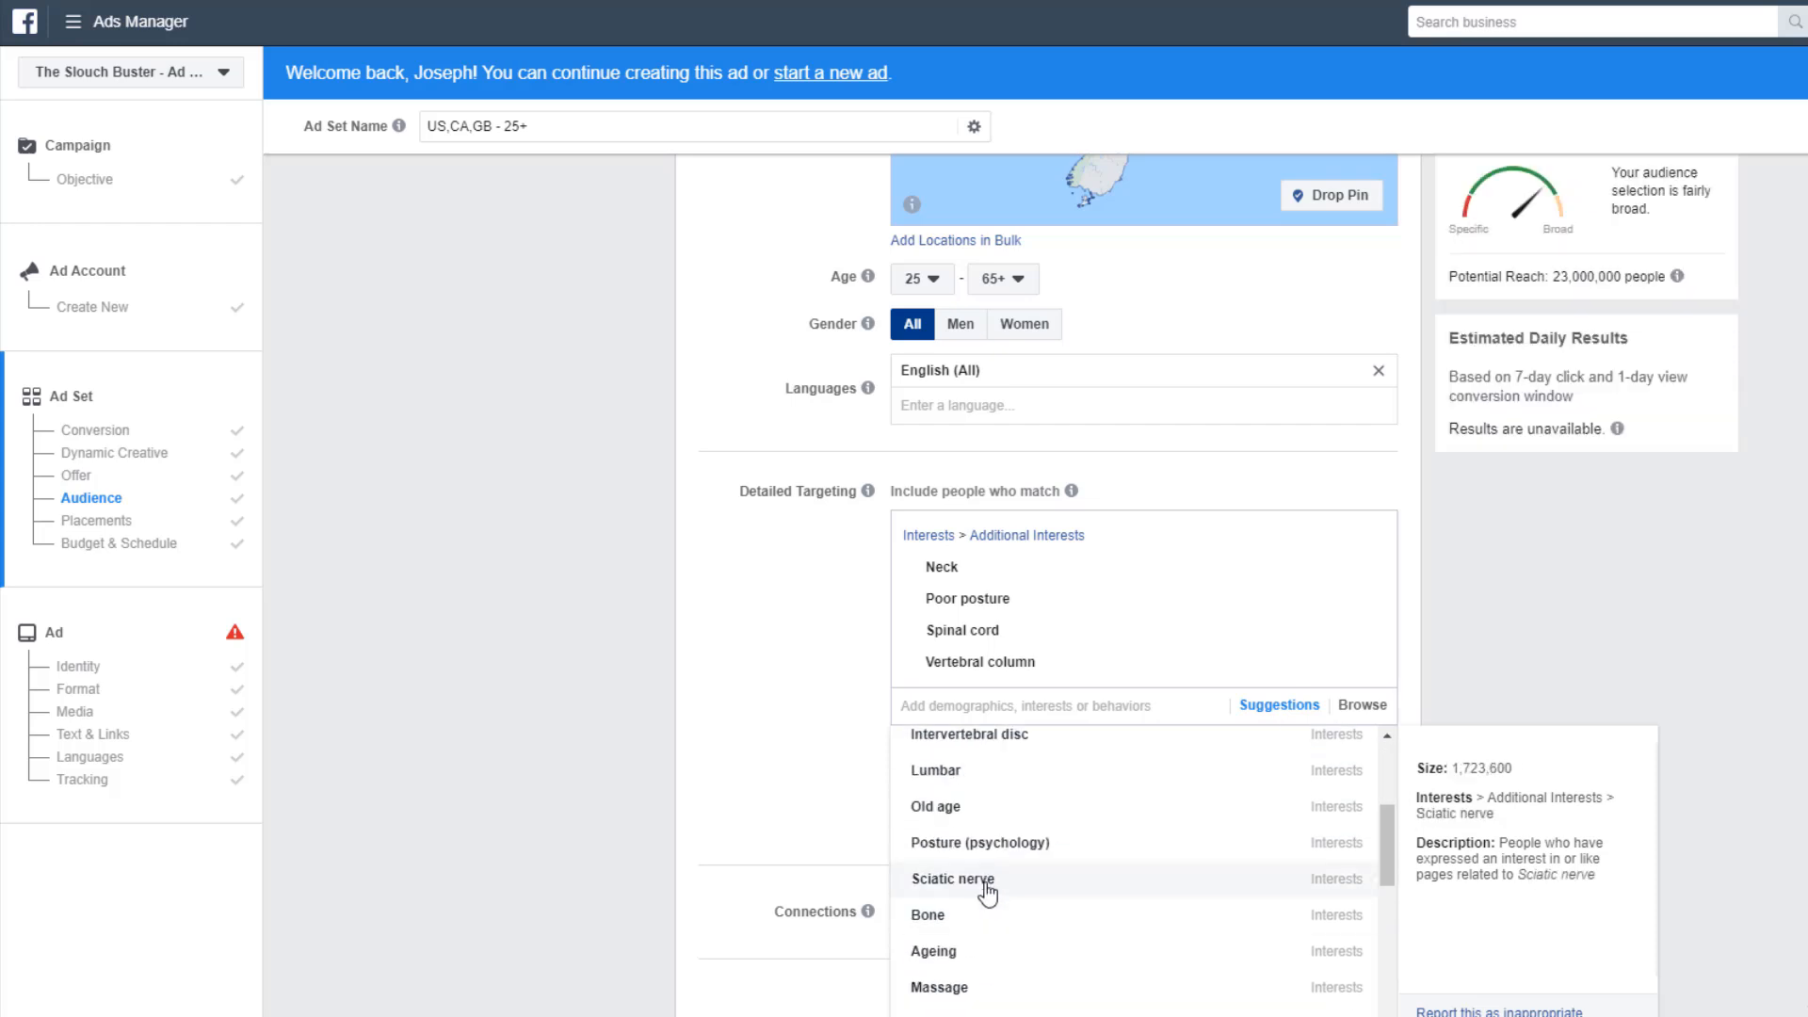
click(970, 987)
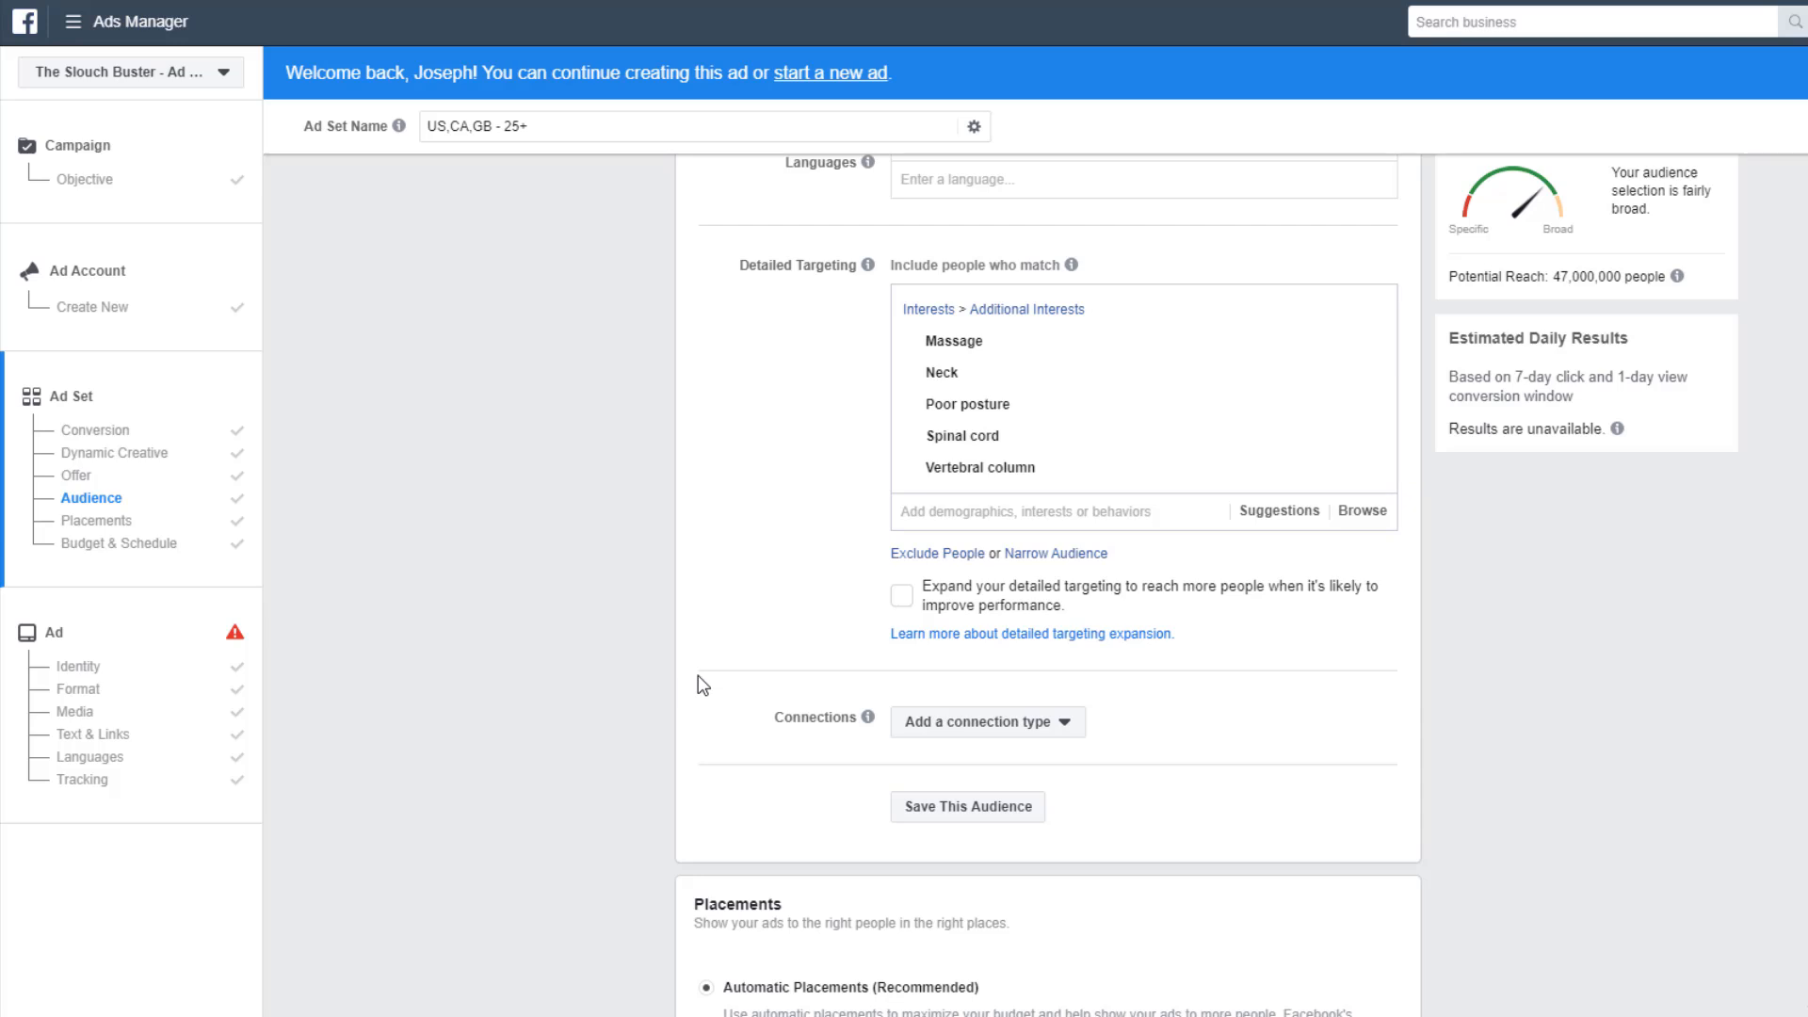
Select 7 days click or 1 day view as the ad set's conversion window.
scroll(829, 706, down, 6)
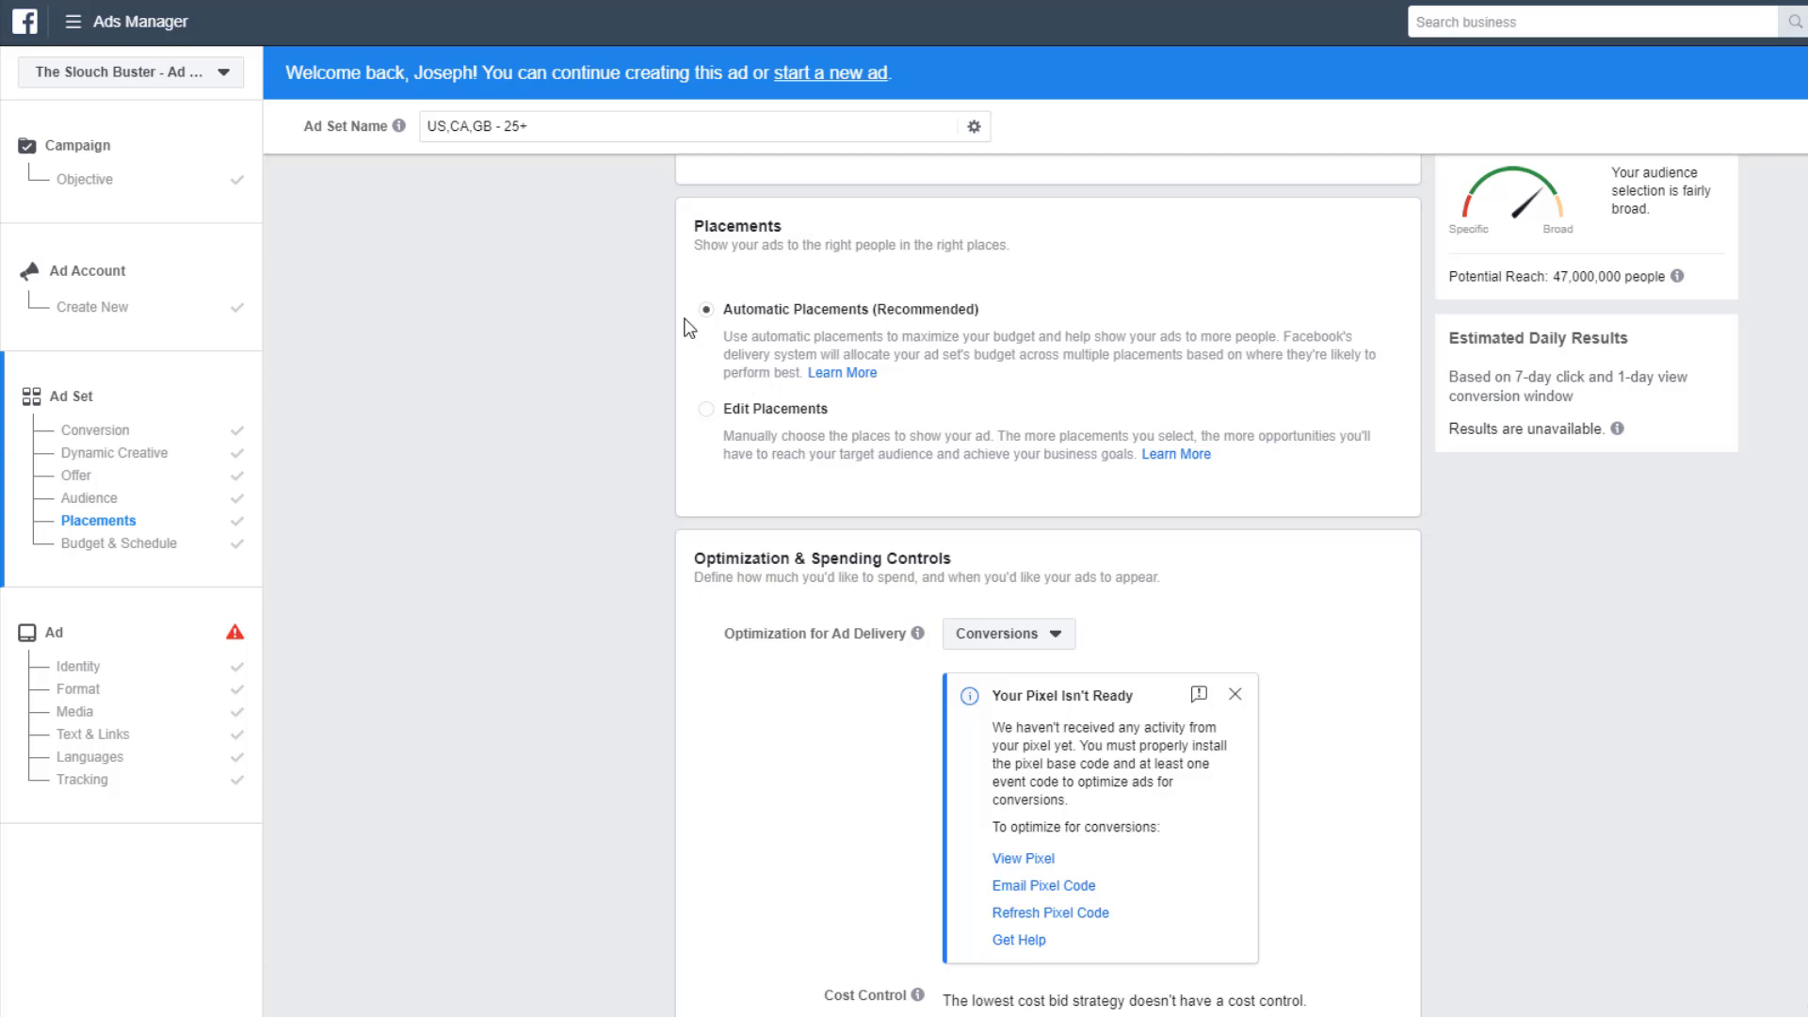
scroll(660, 714, down, 5)
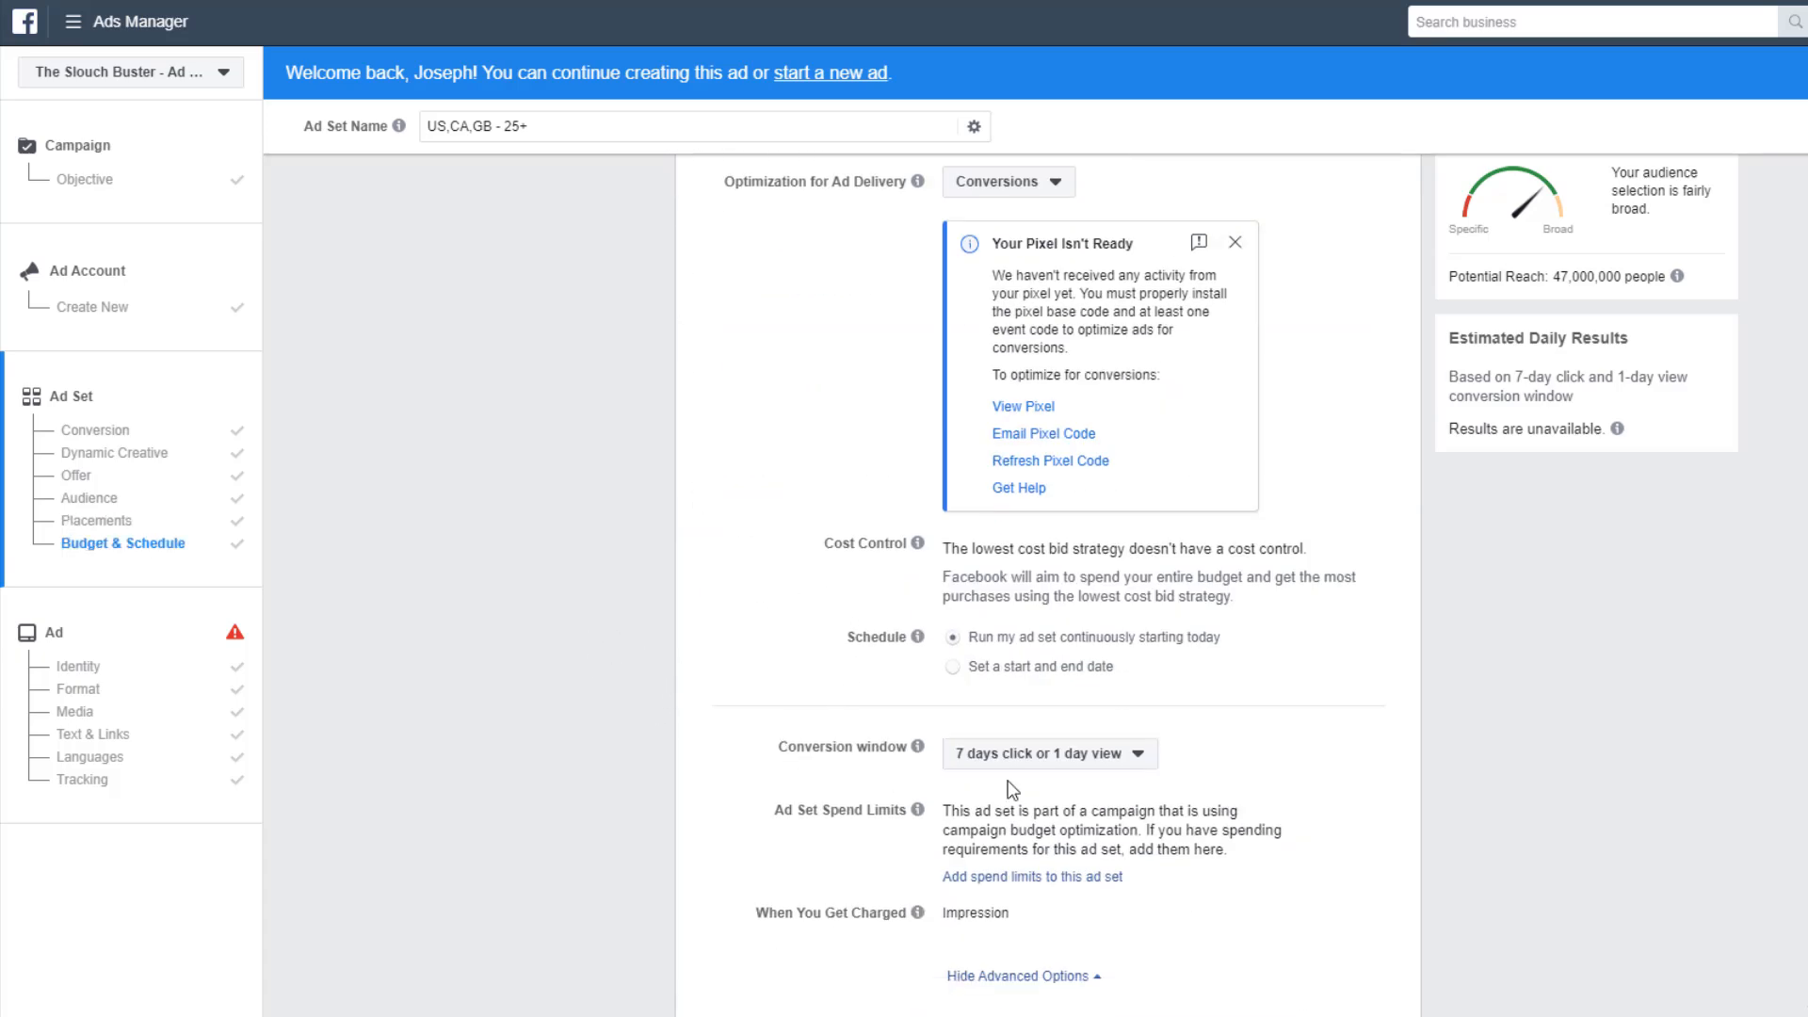
click(1111, 757)
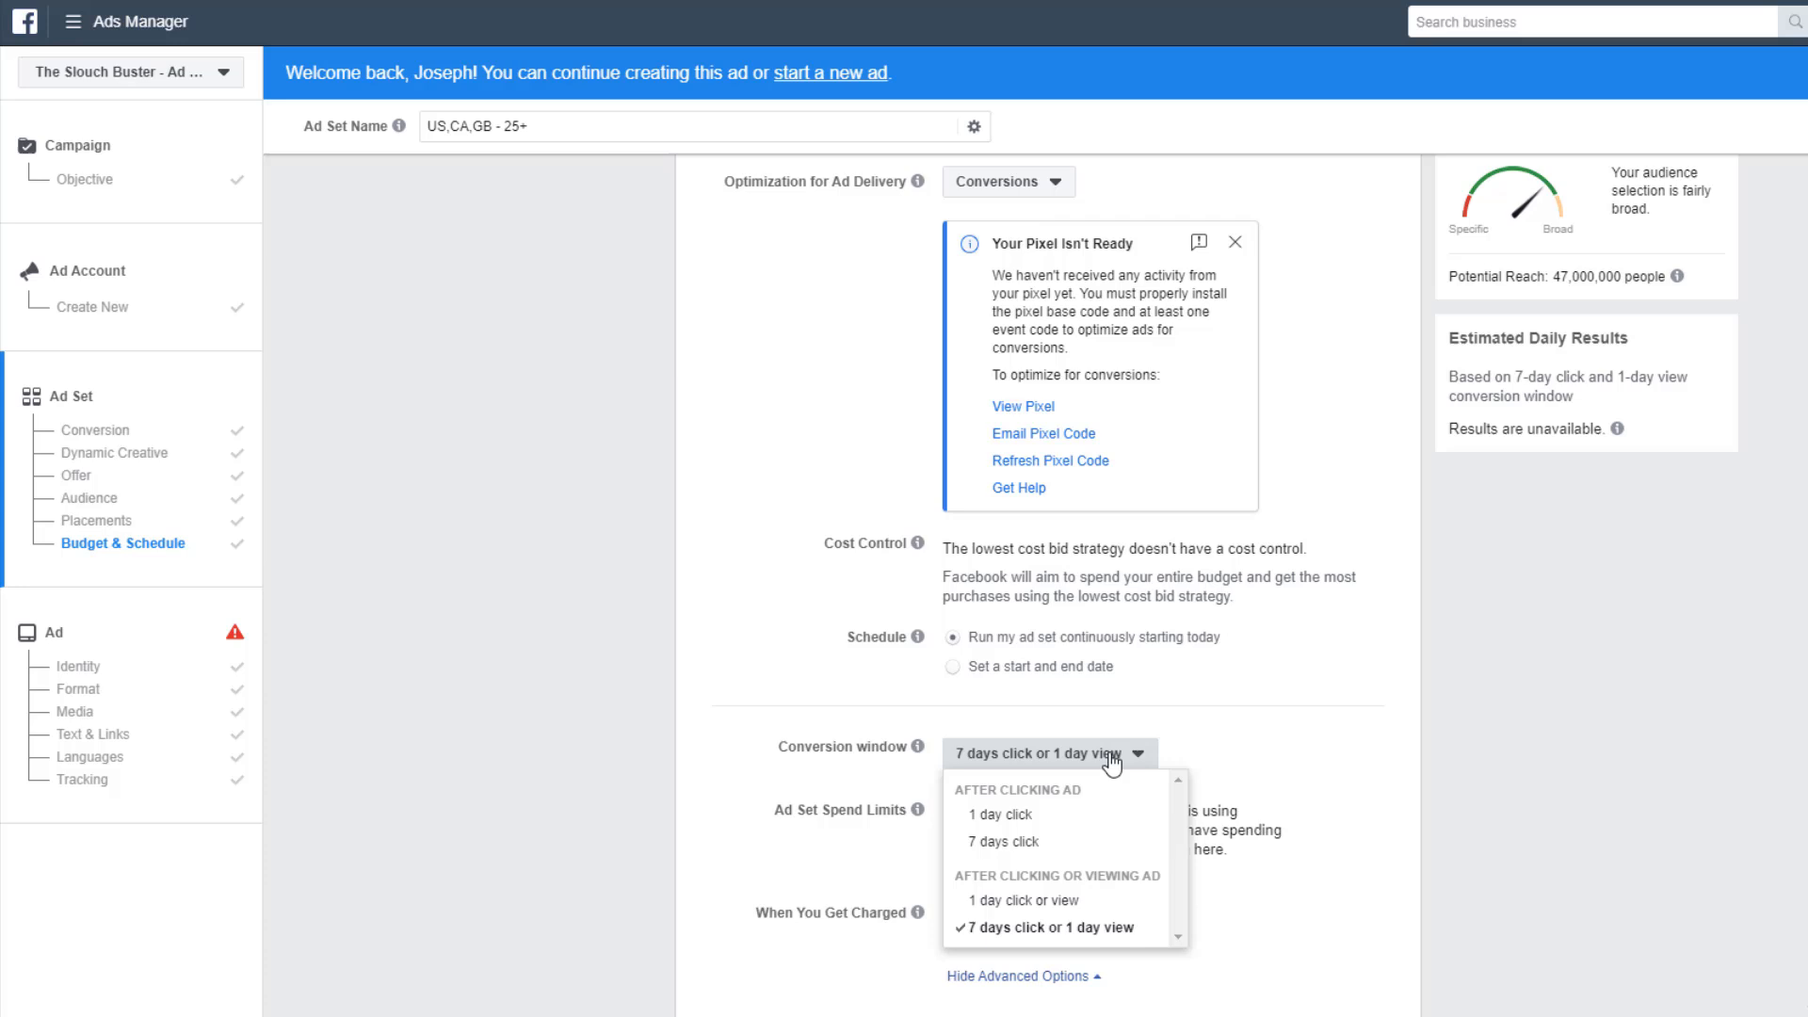
double_click(1102, 932)
Enter "This is our Primary Text" as the ad's primary text and "This is Our Headline Text" as its headline.
click(78, 667)
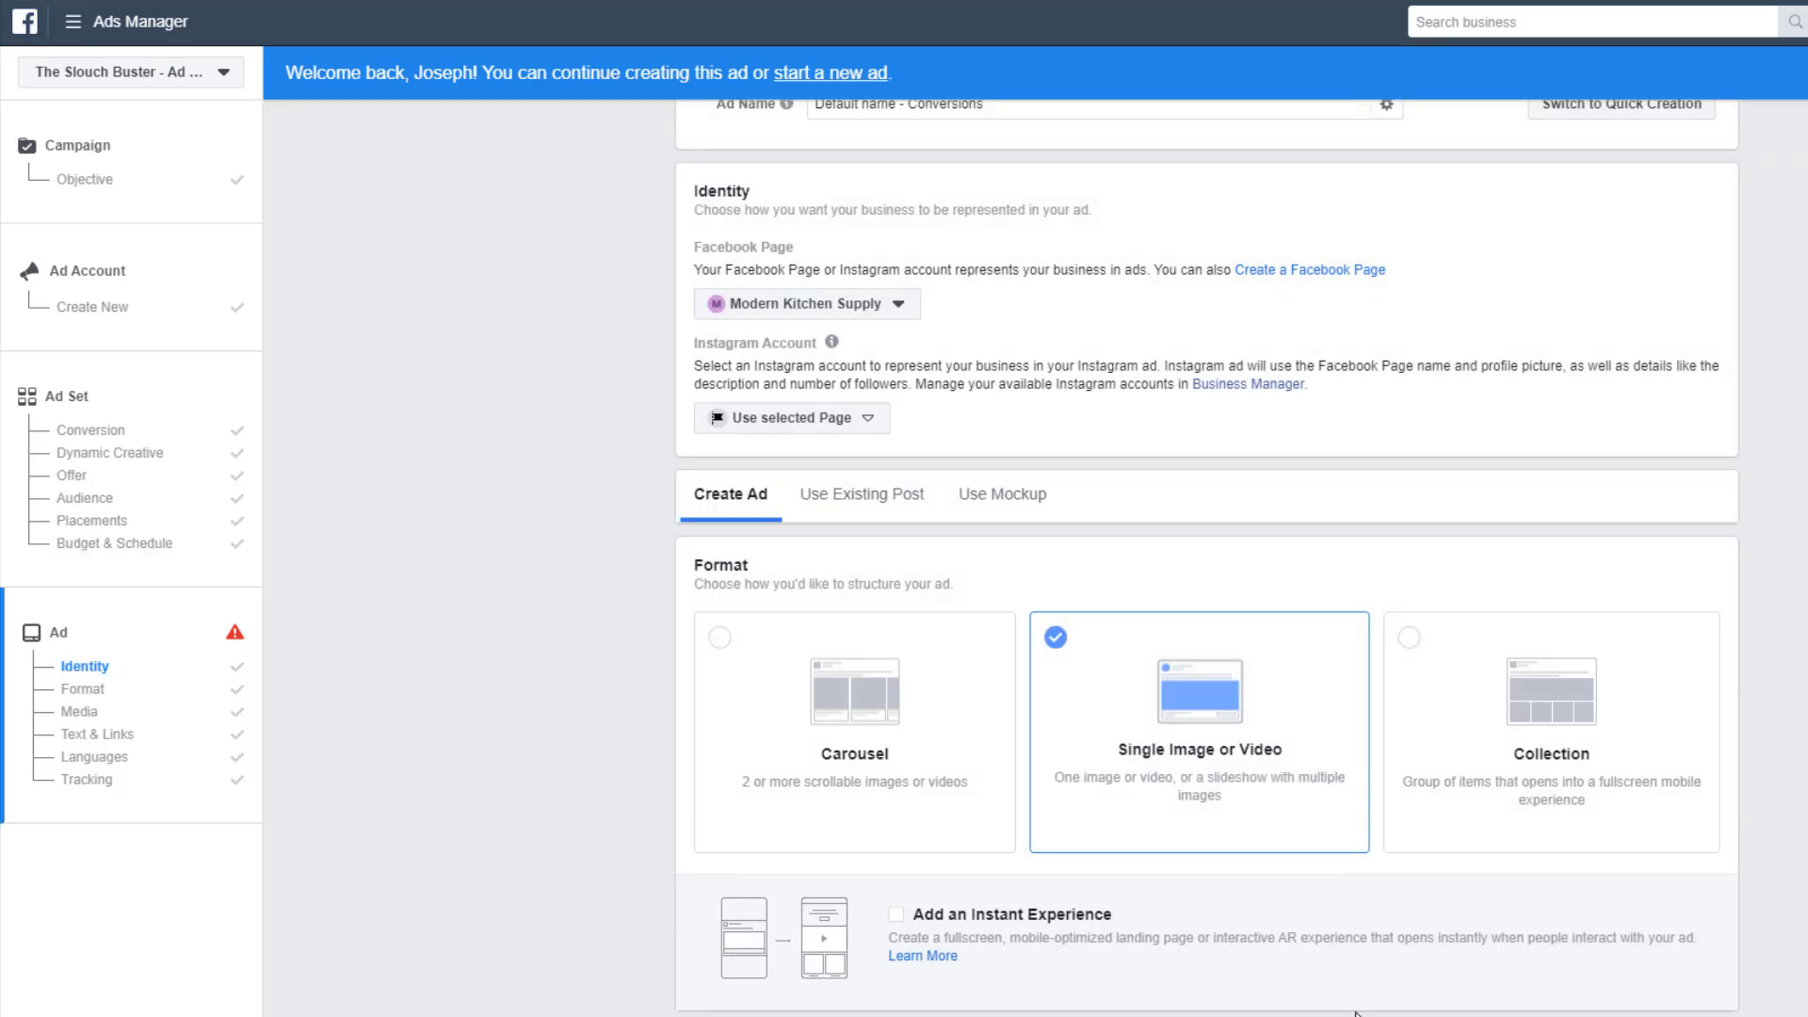
scroll(1272, 824, down, 5)
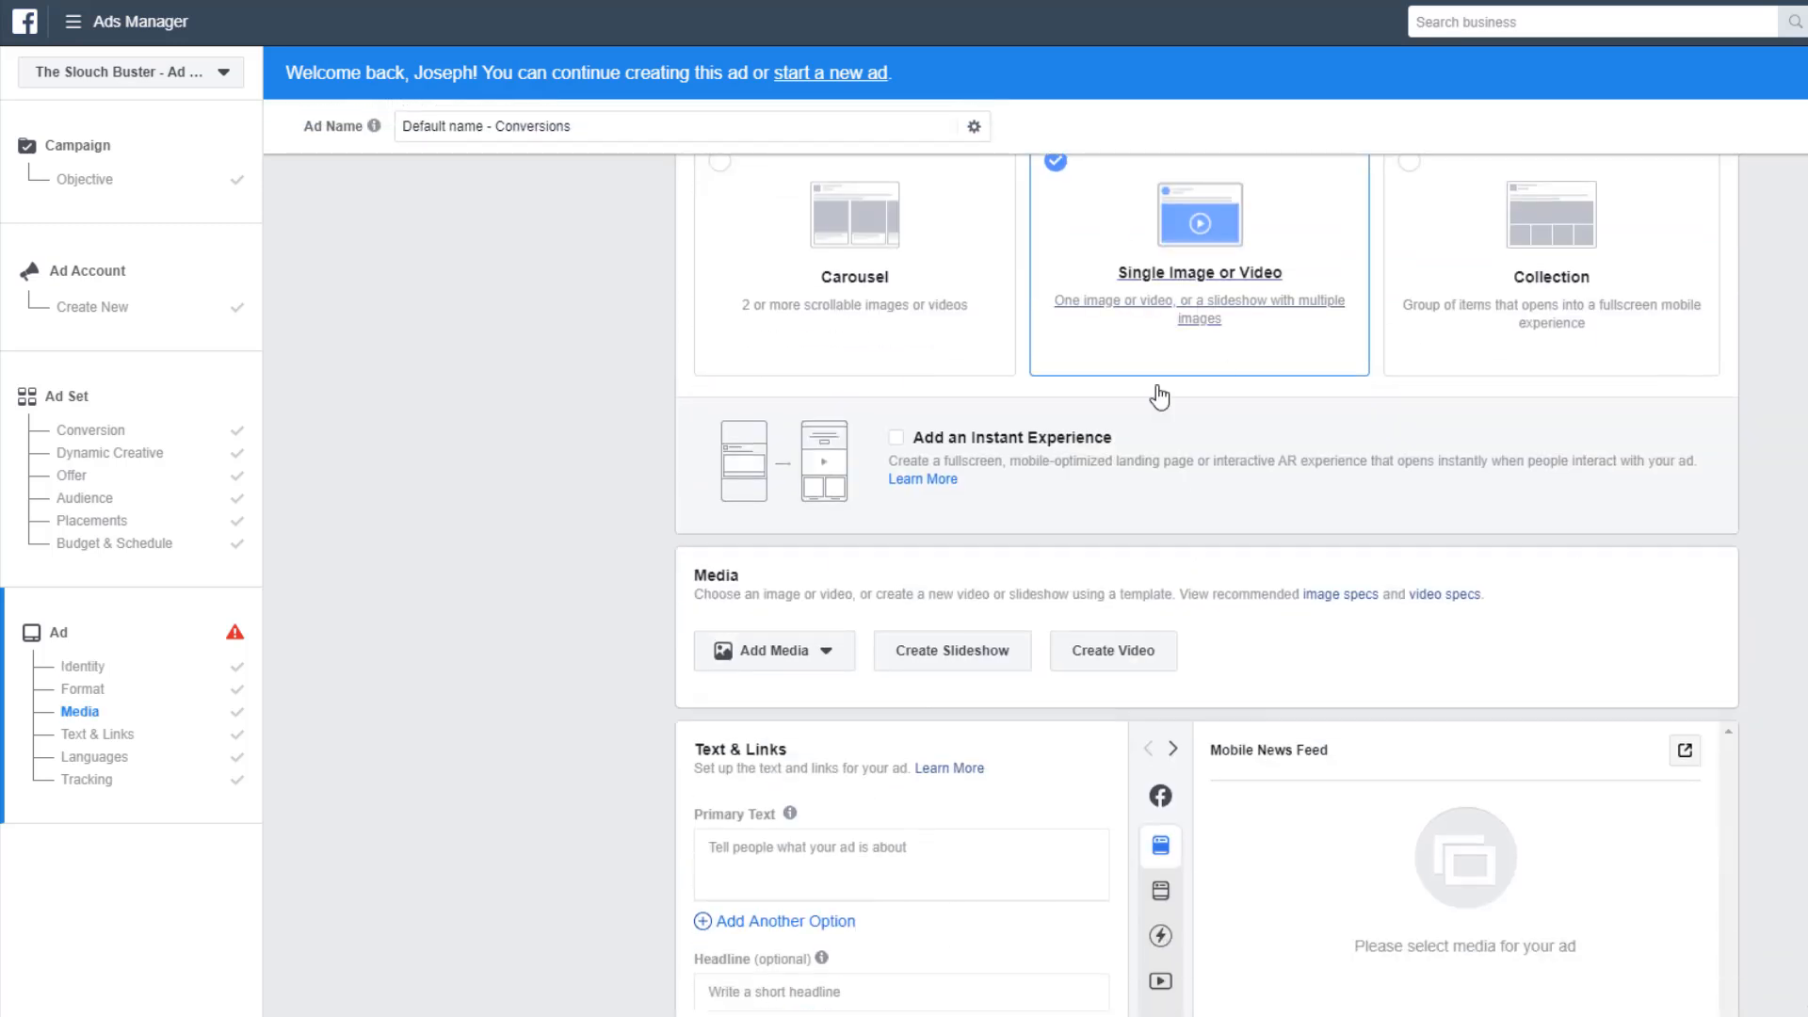
click(861, 865)
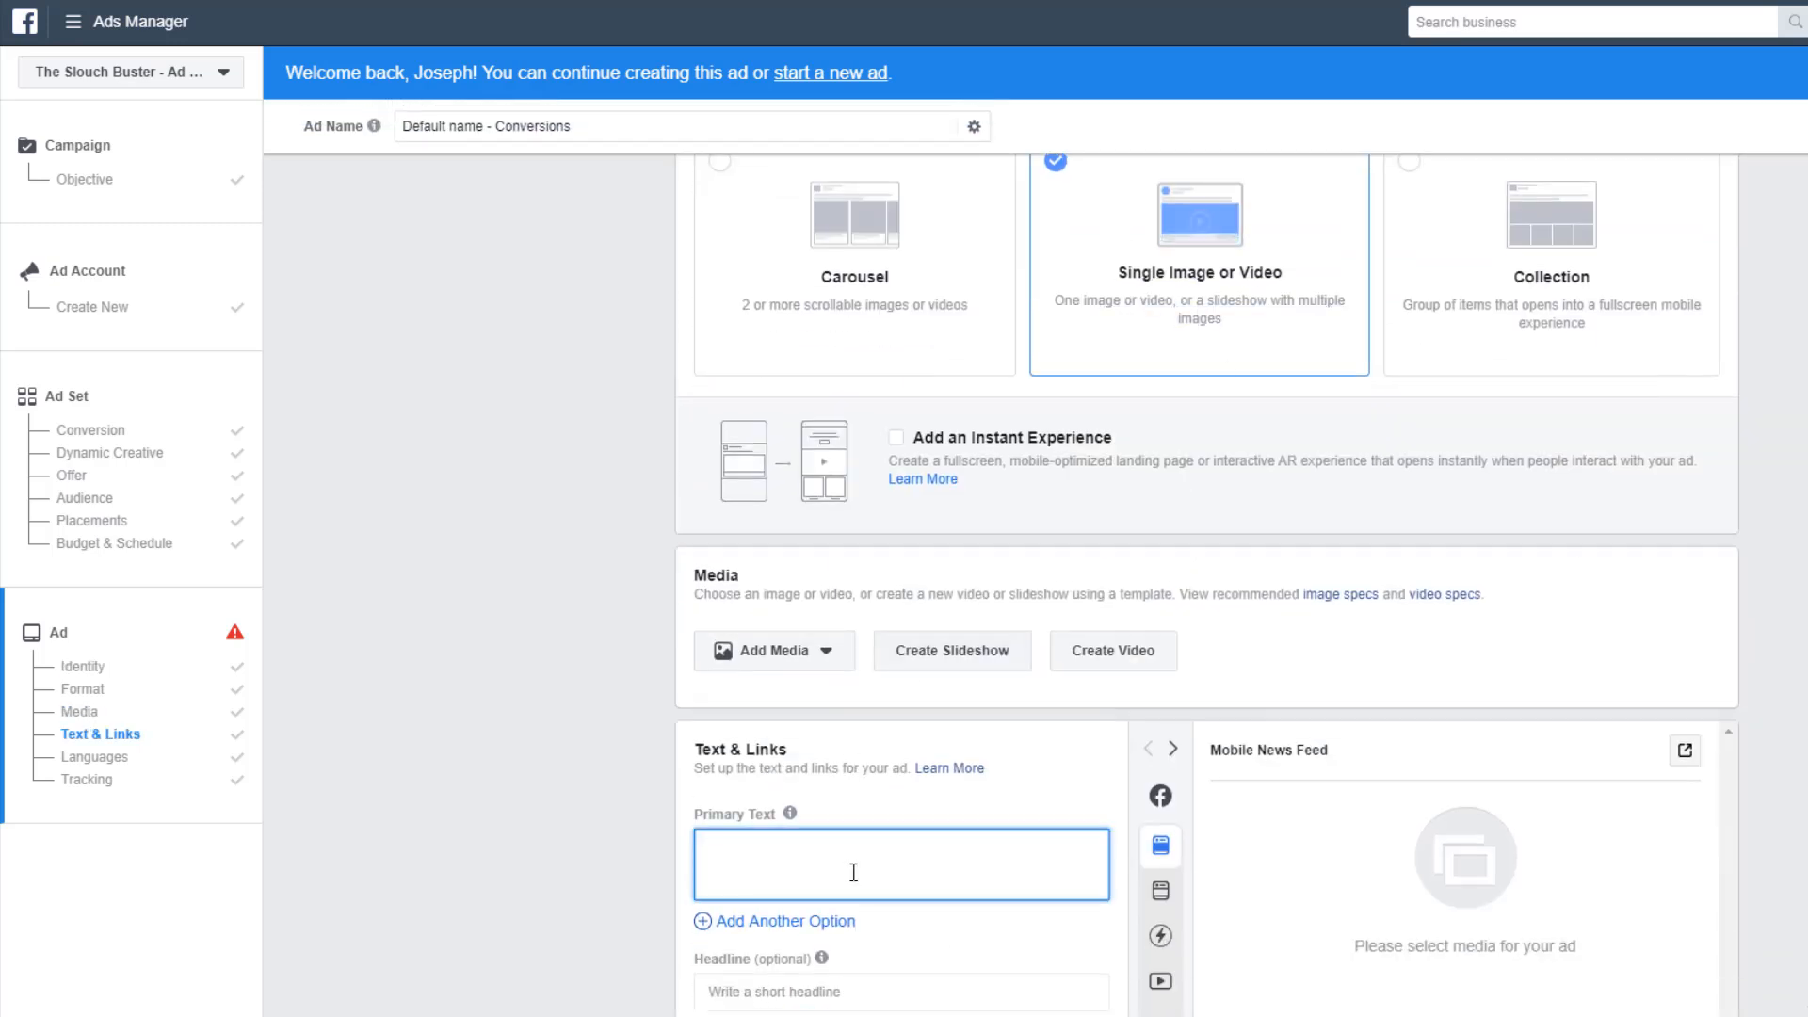
text(This is our Primary Text)
scroll(854, 874, down, 6)
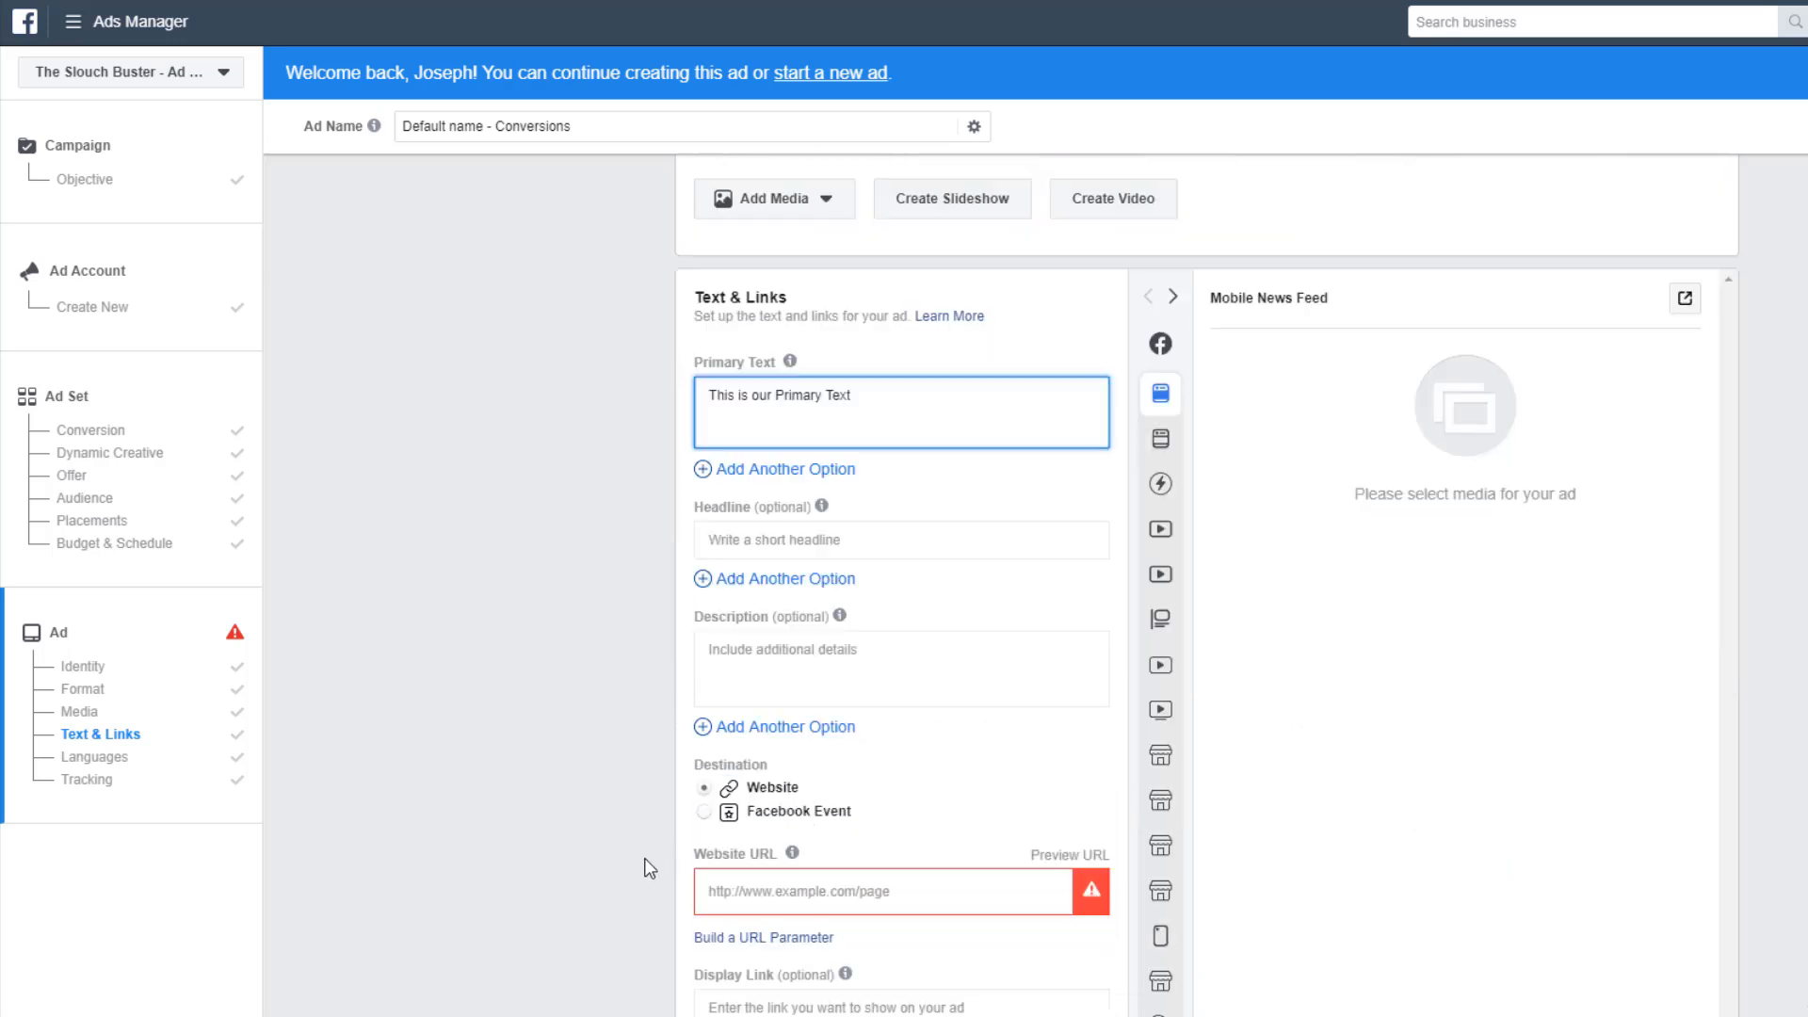
mouse_move(772, 466)
click(766, 427)
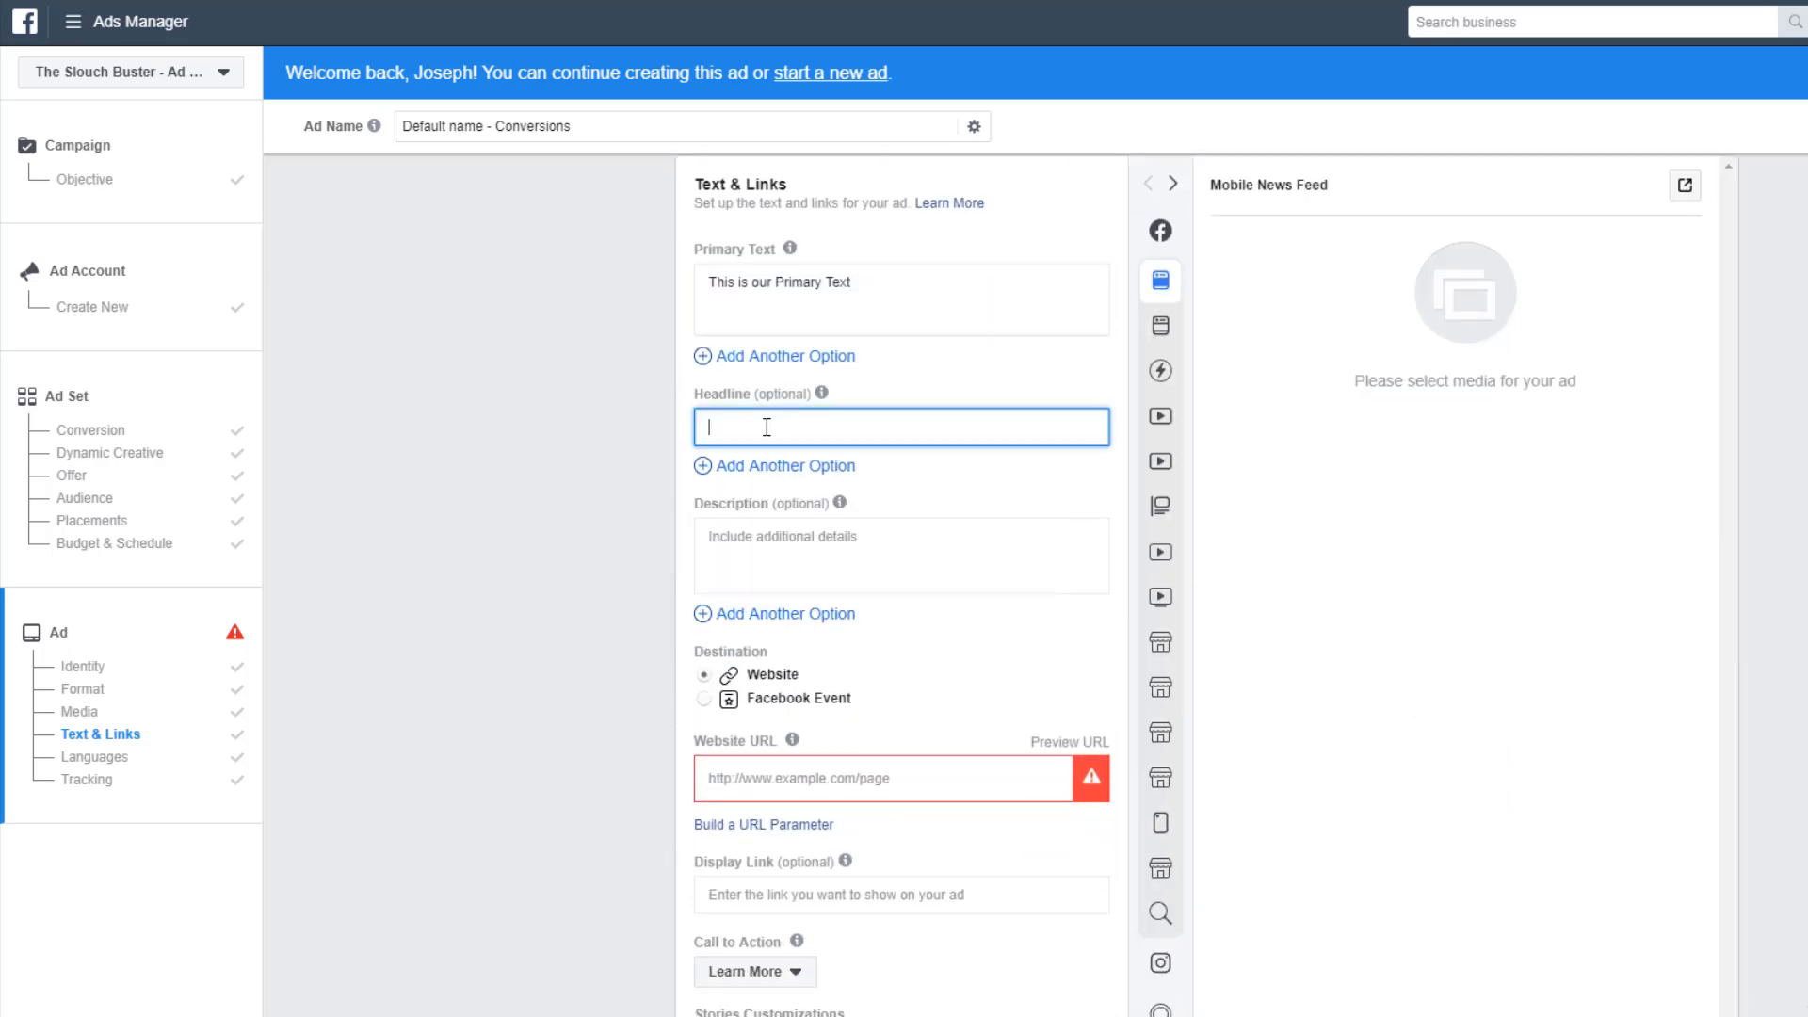
text(This Is s Our Headline Text)
Enter "This Shows up Under Headline" as the ad's description.
click(851, 546)
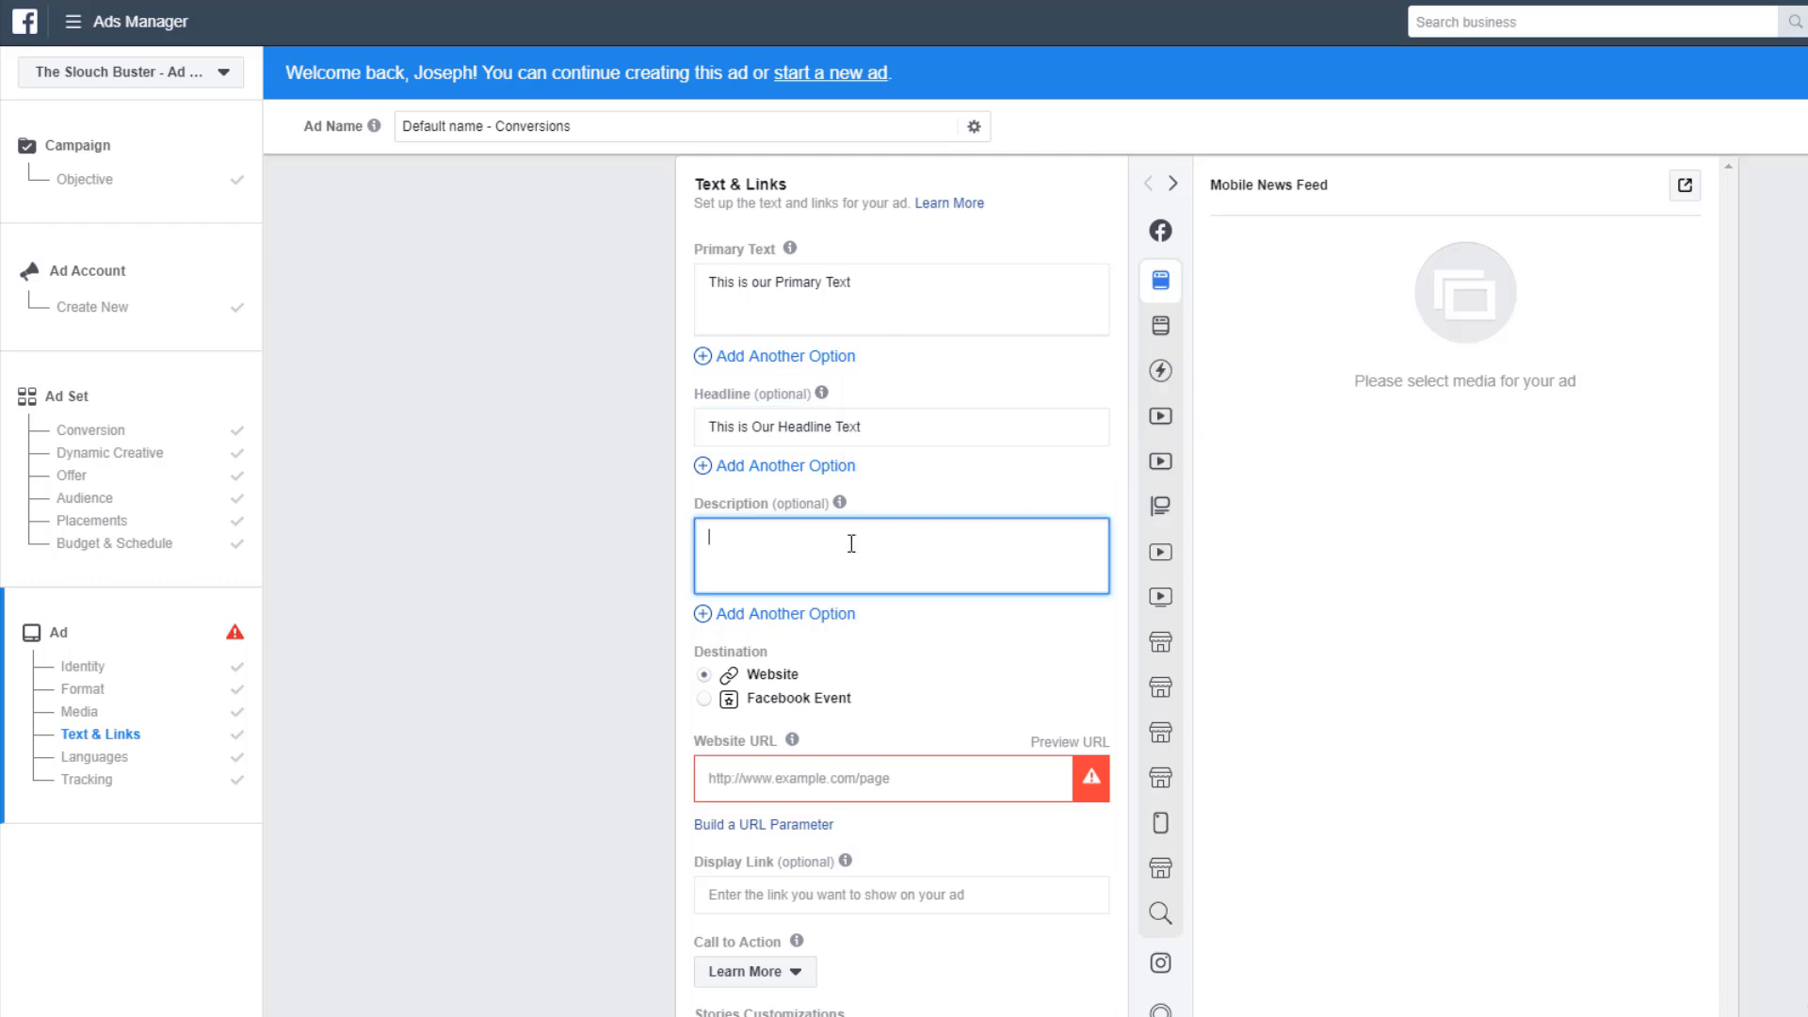
text(Tis is o)
key(BackSpace)
key(BackSpace)
key(BackSpace)
key(BackSpace)
key(BackSpace)
key(BackSpace)
key(BackSpace)
text(his Shows up Under Headline)
click(765, 783)
text(www)
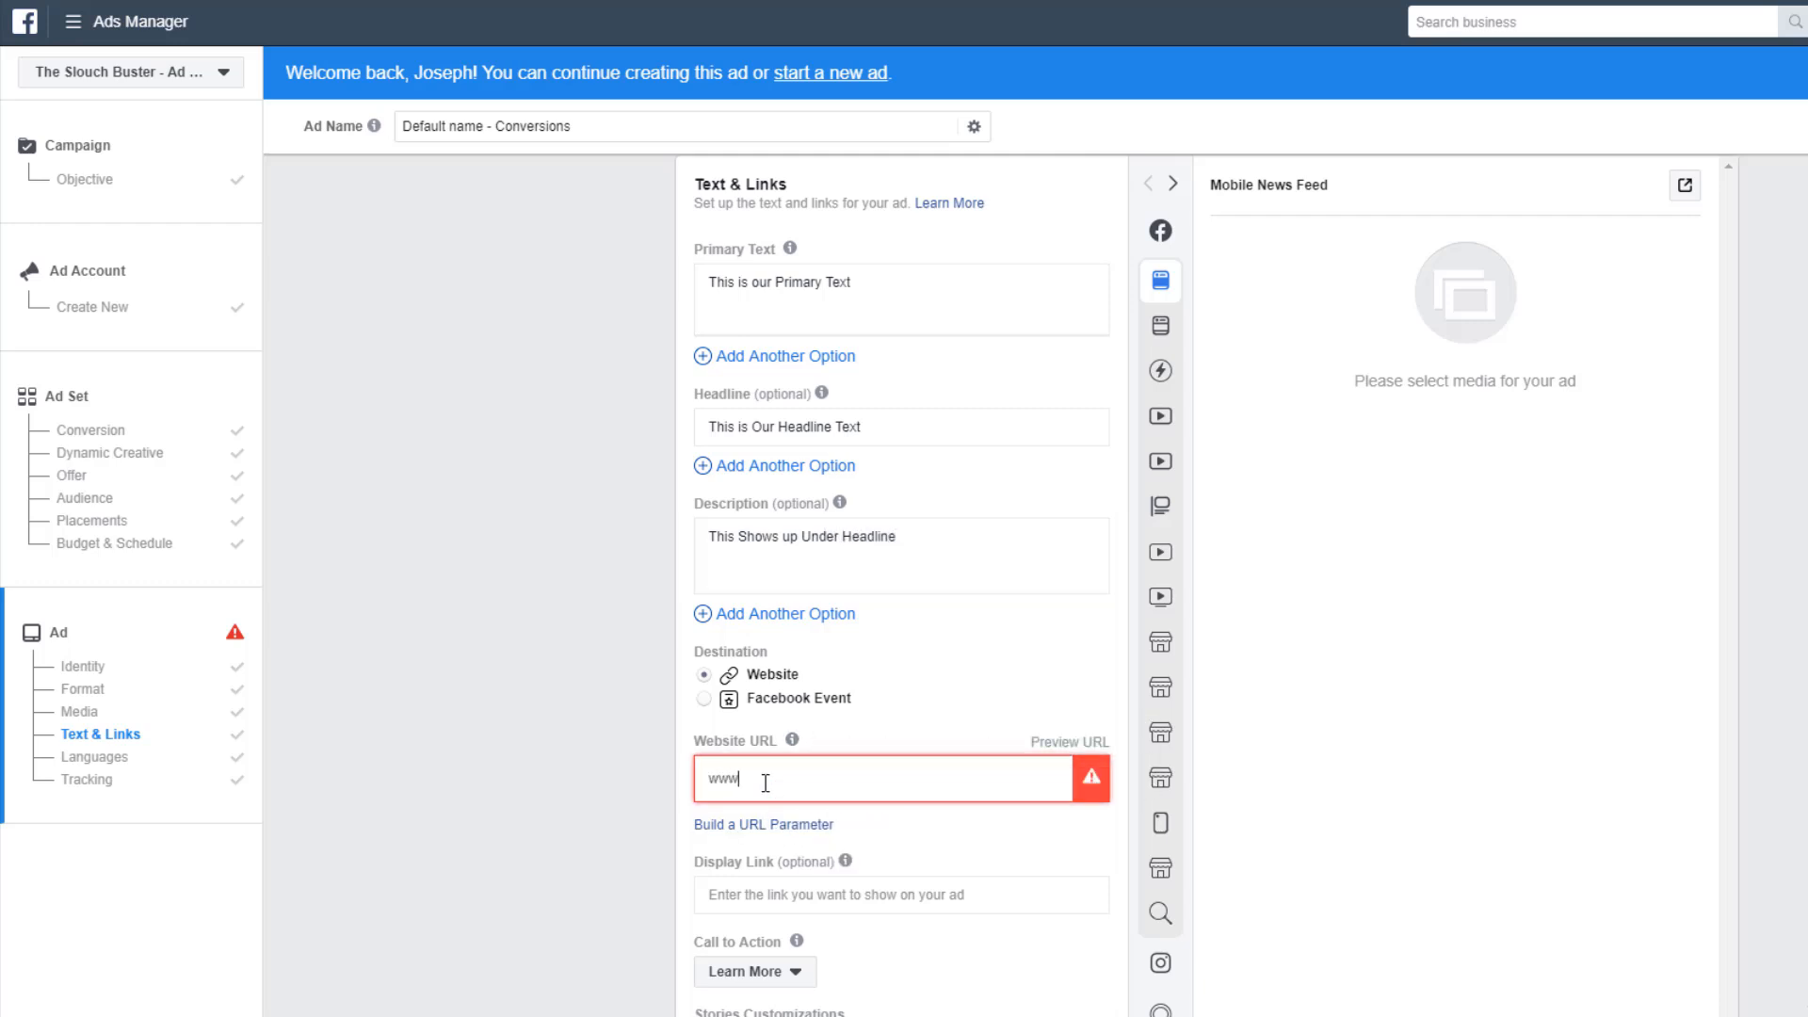
text(.theslouchbuster.com)
Try "The Slouch Buster" as the ad's display link and clear it again.
click(800, 889)
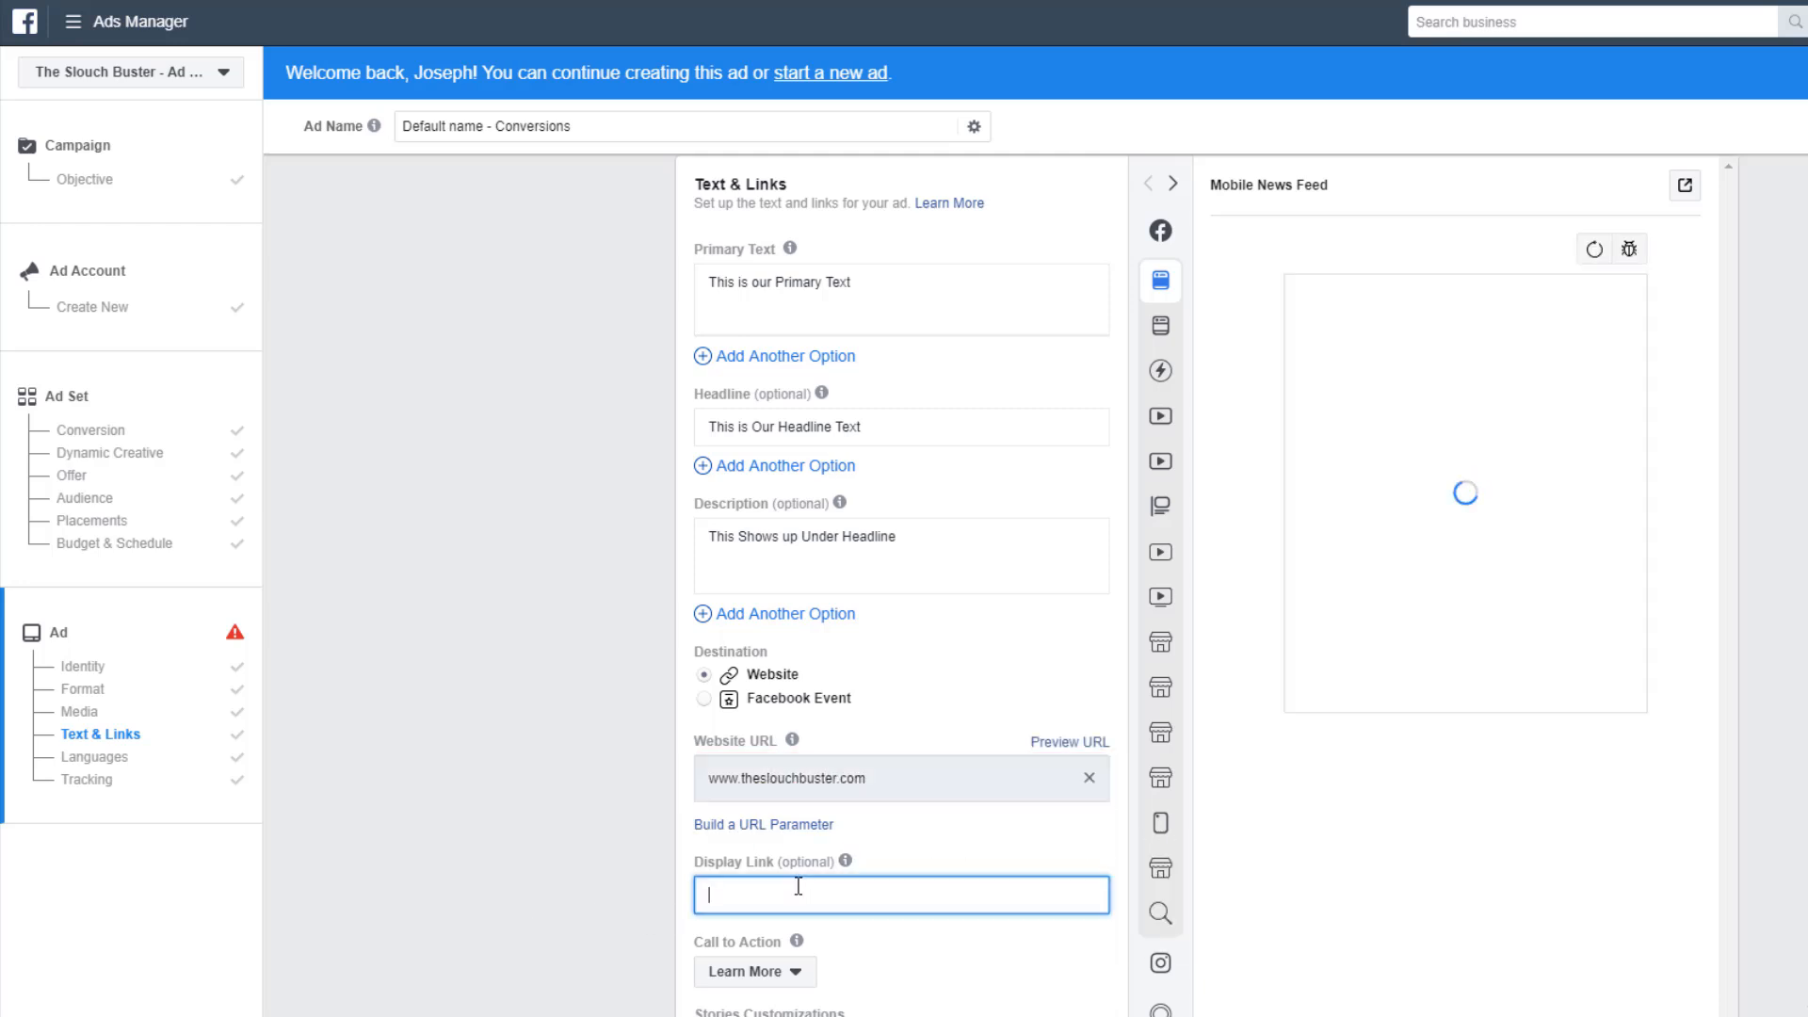
text(The Slouch Buster)
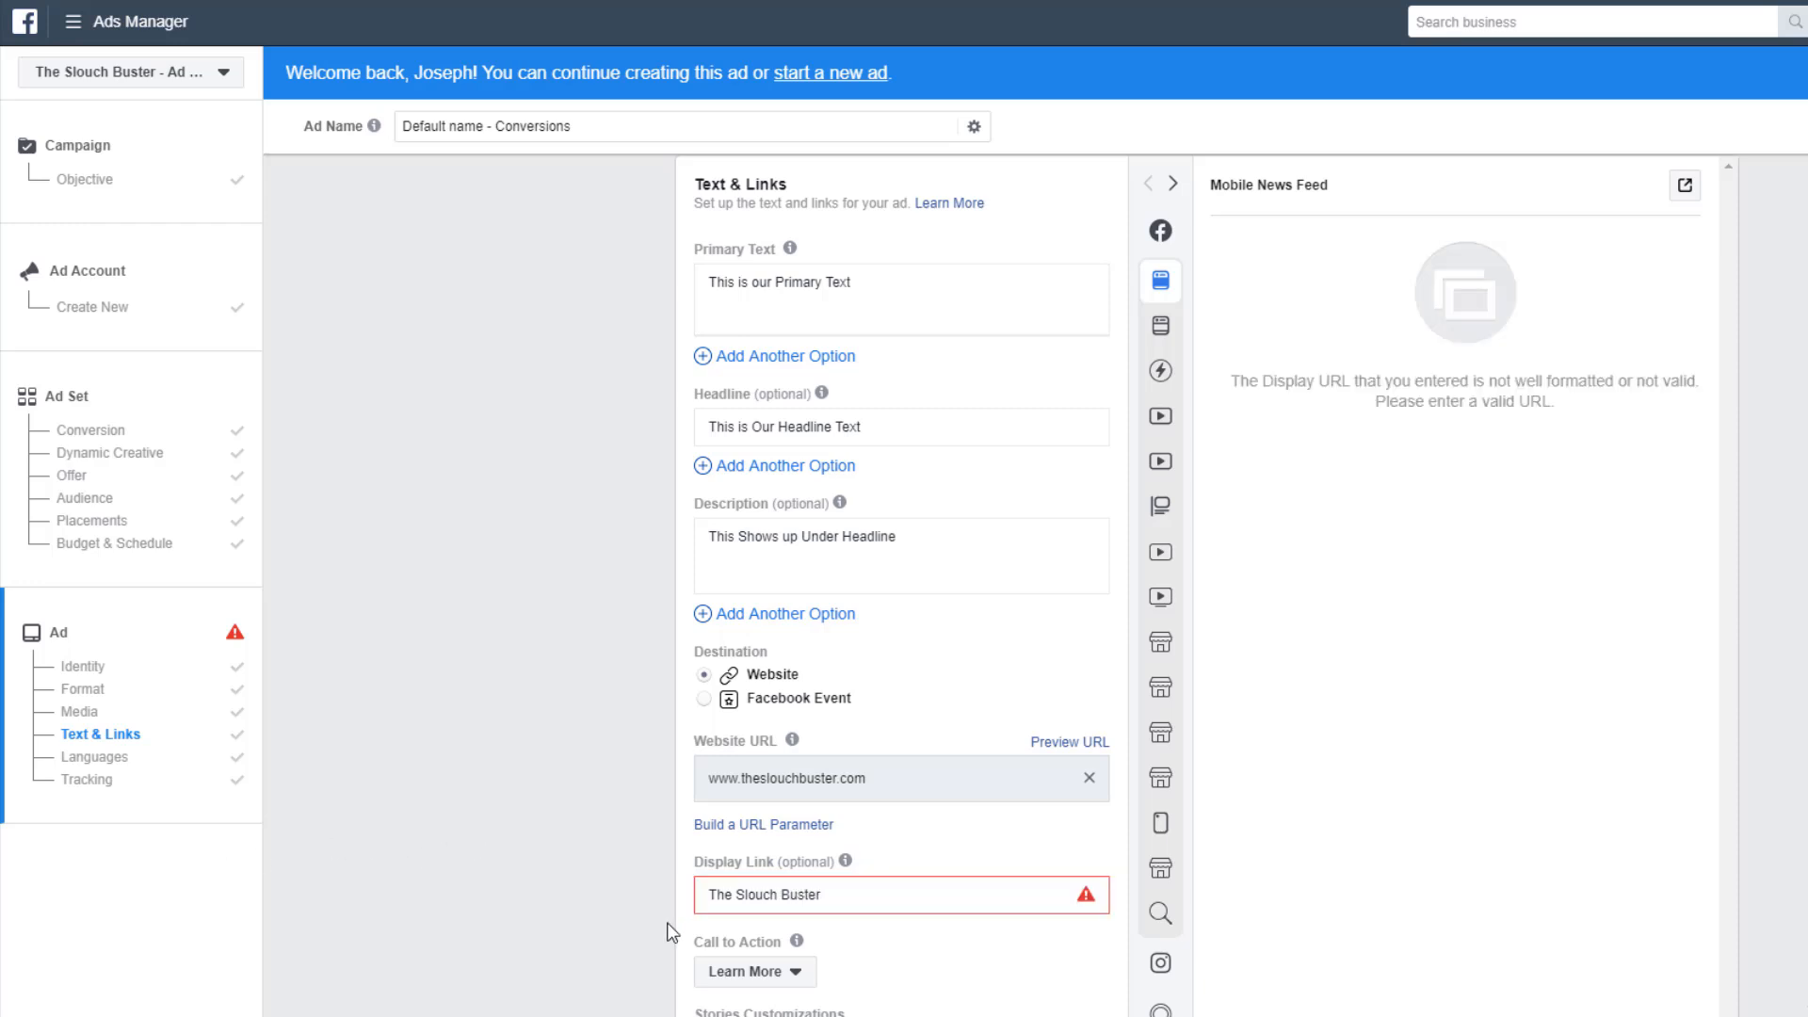
key(ctrl+a)
key(BackSpace)
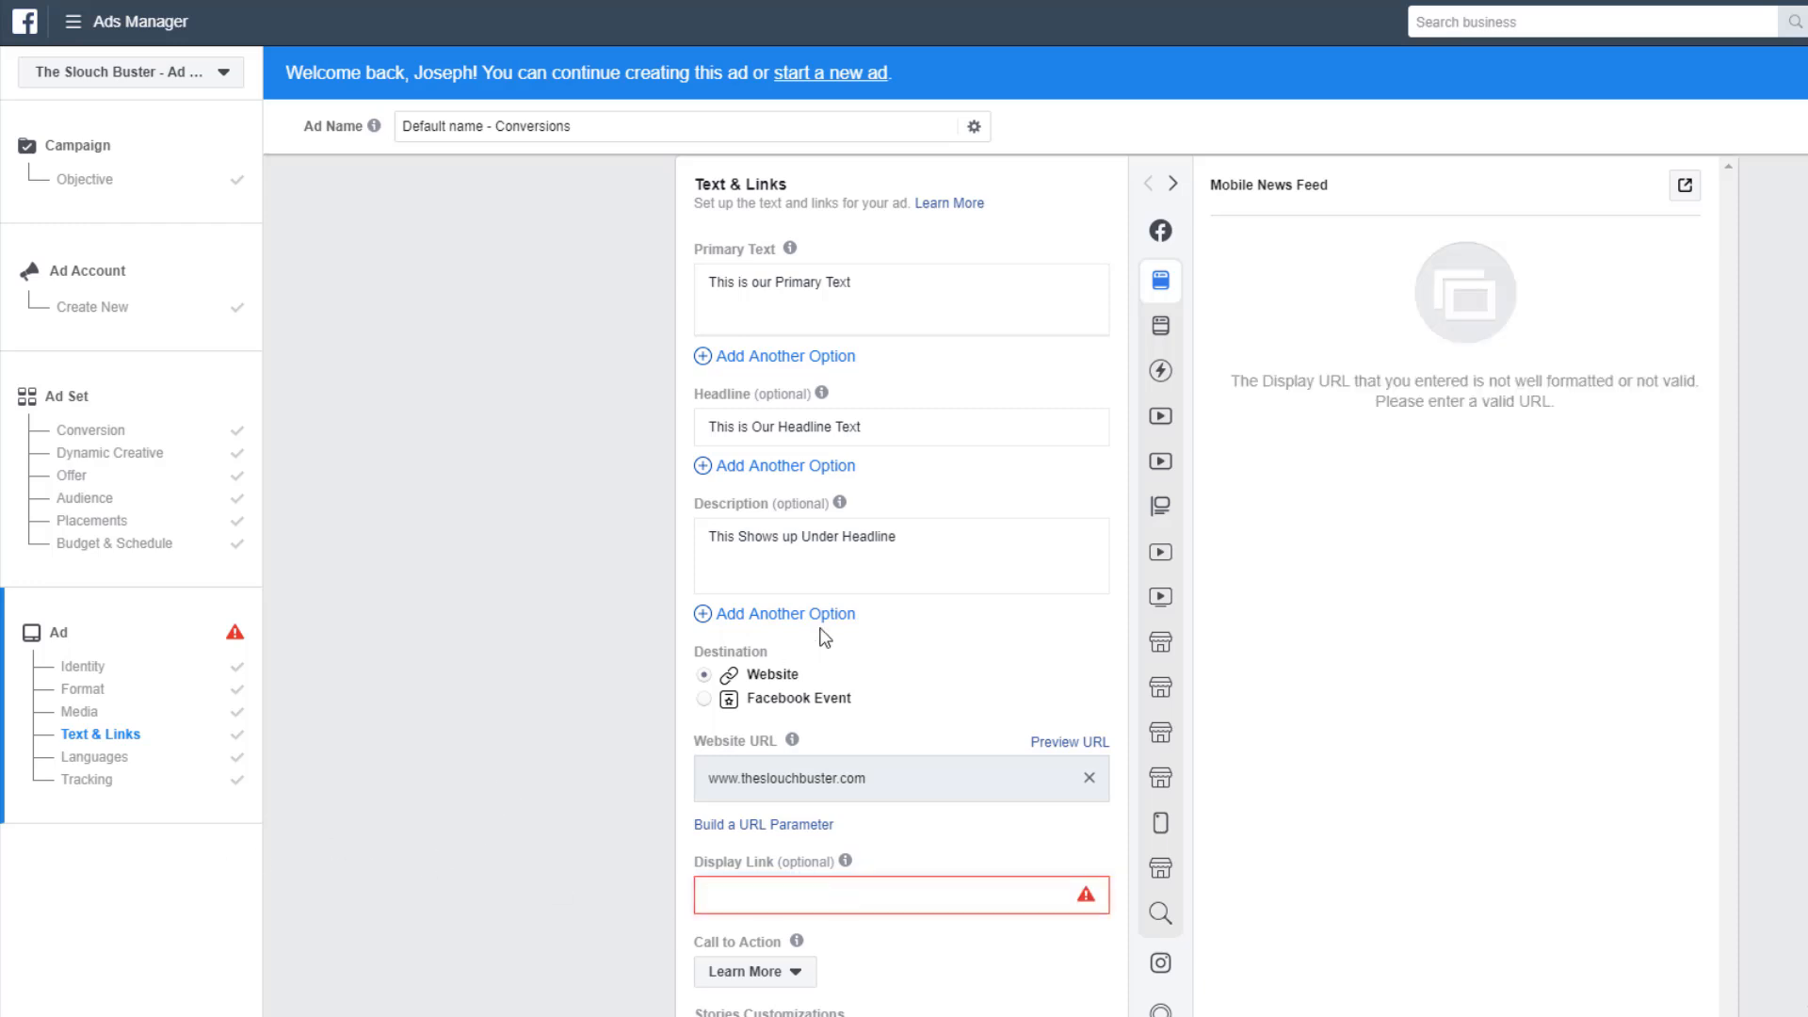
click(902, 578)
Change the ad's call to action to Shop Now.
double_click(811, 776)
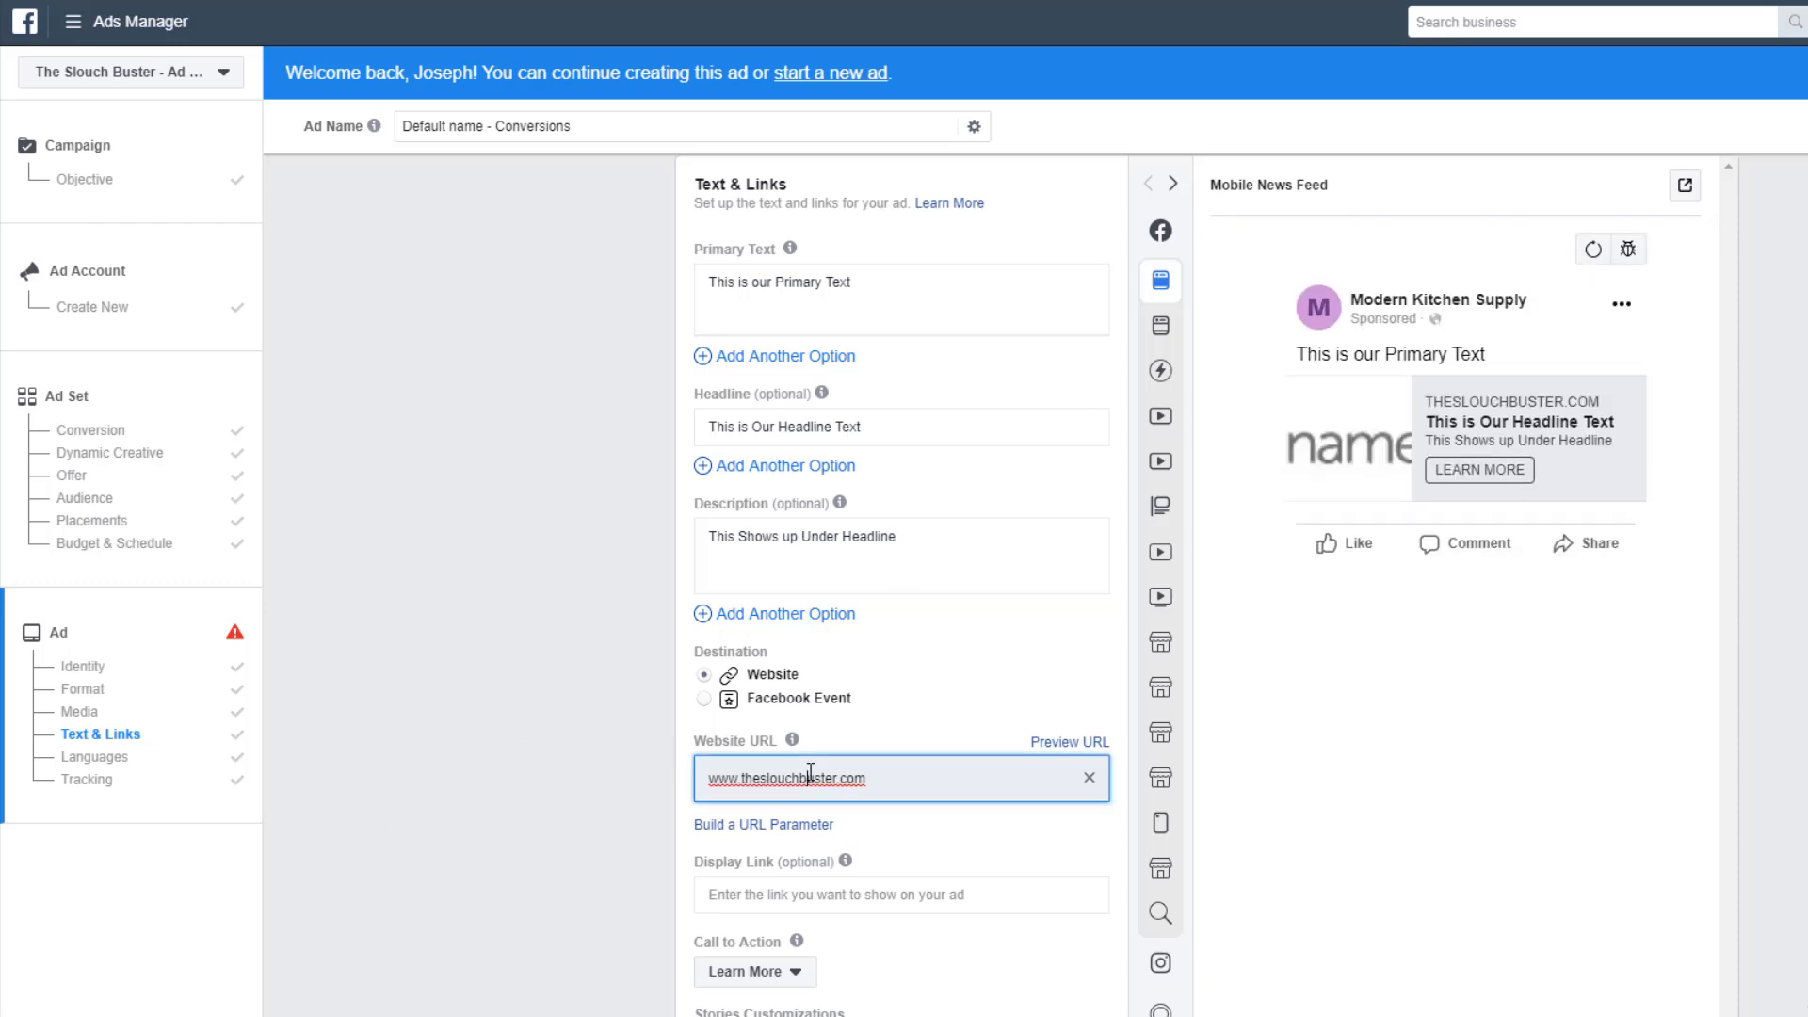
click(529, 865)
click(702, 970)
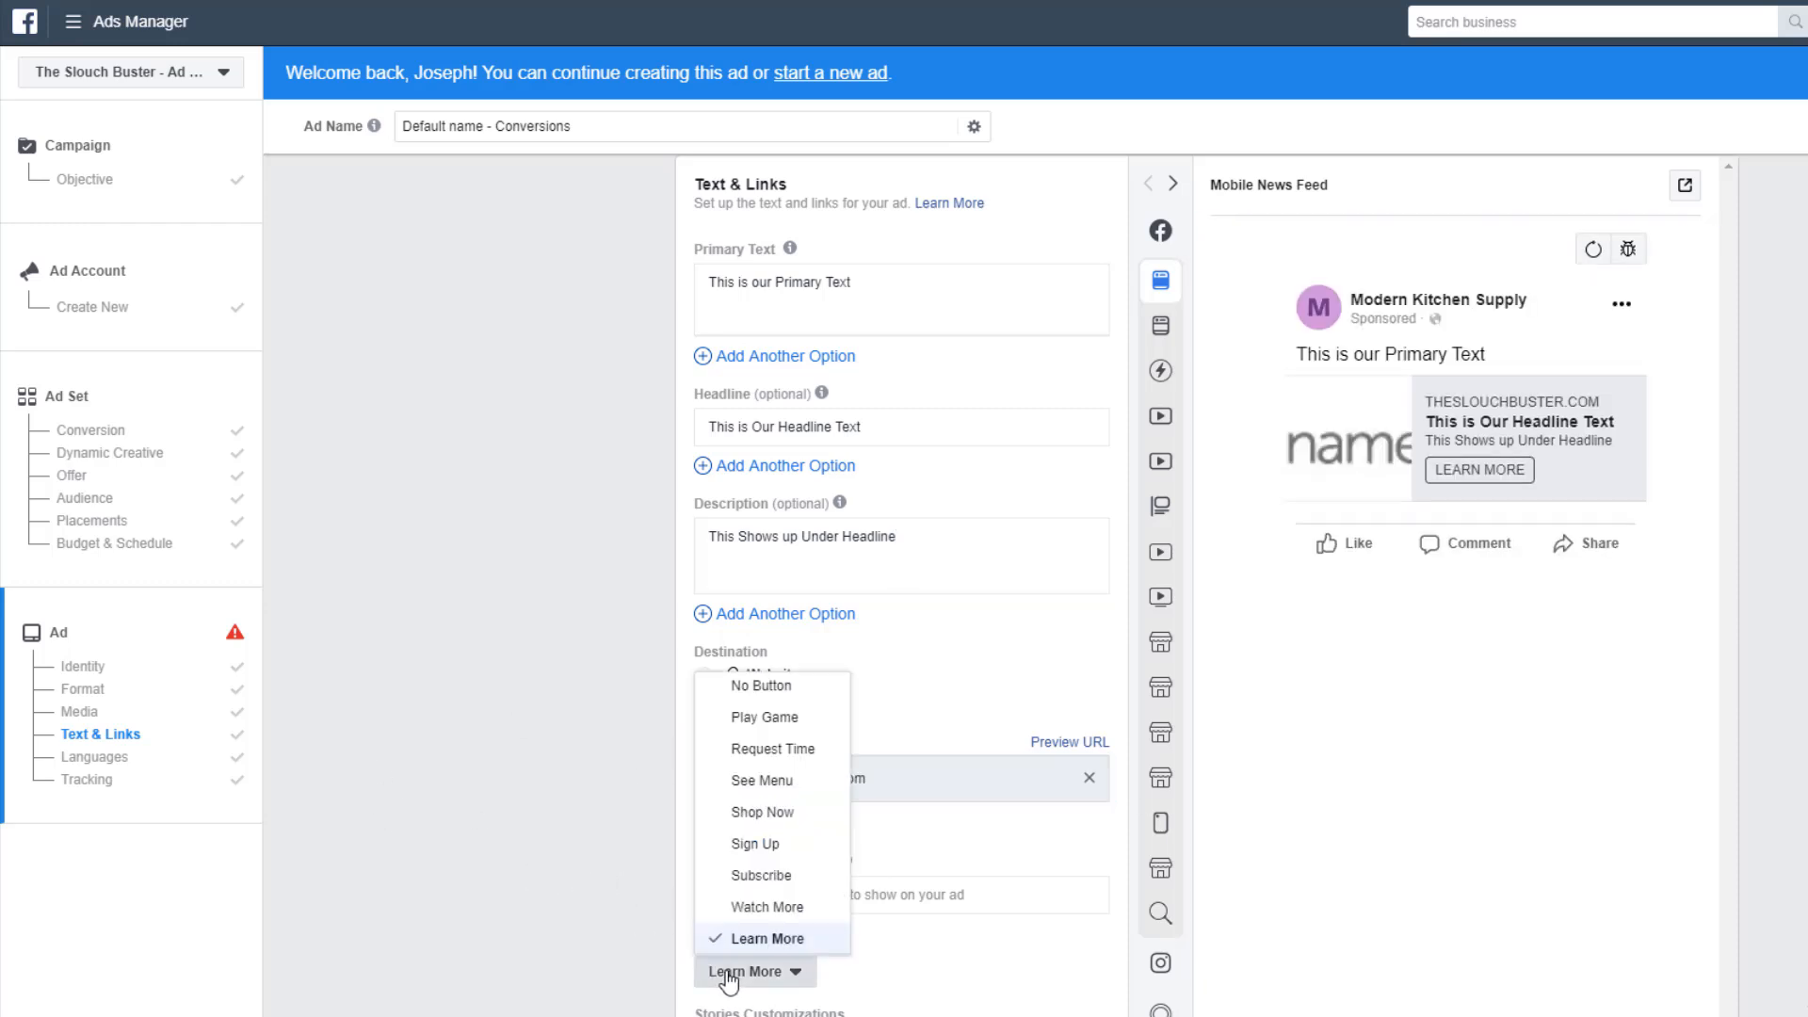
click(794, 816)
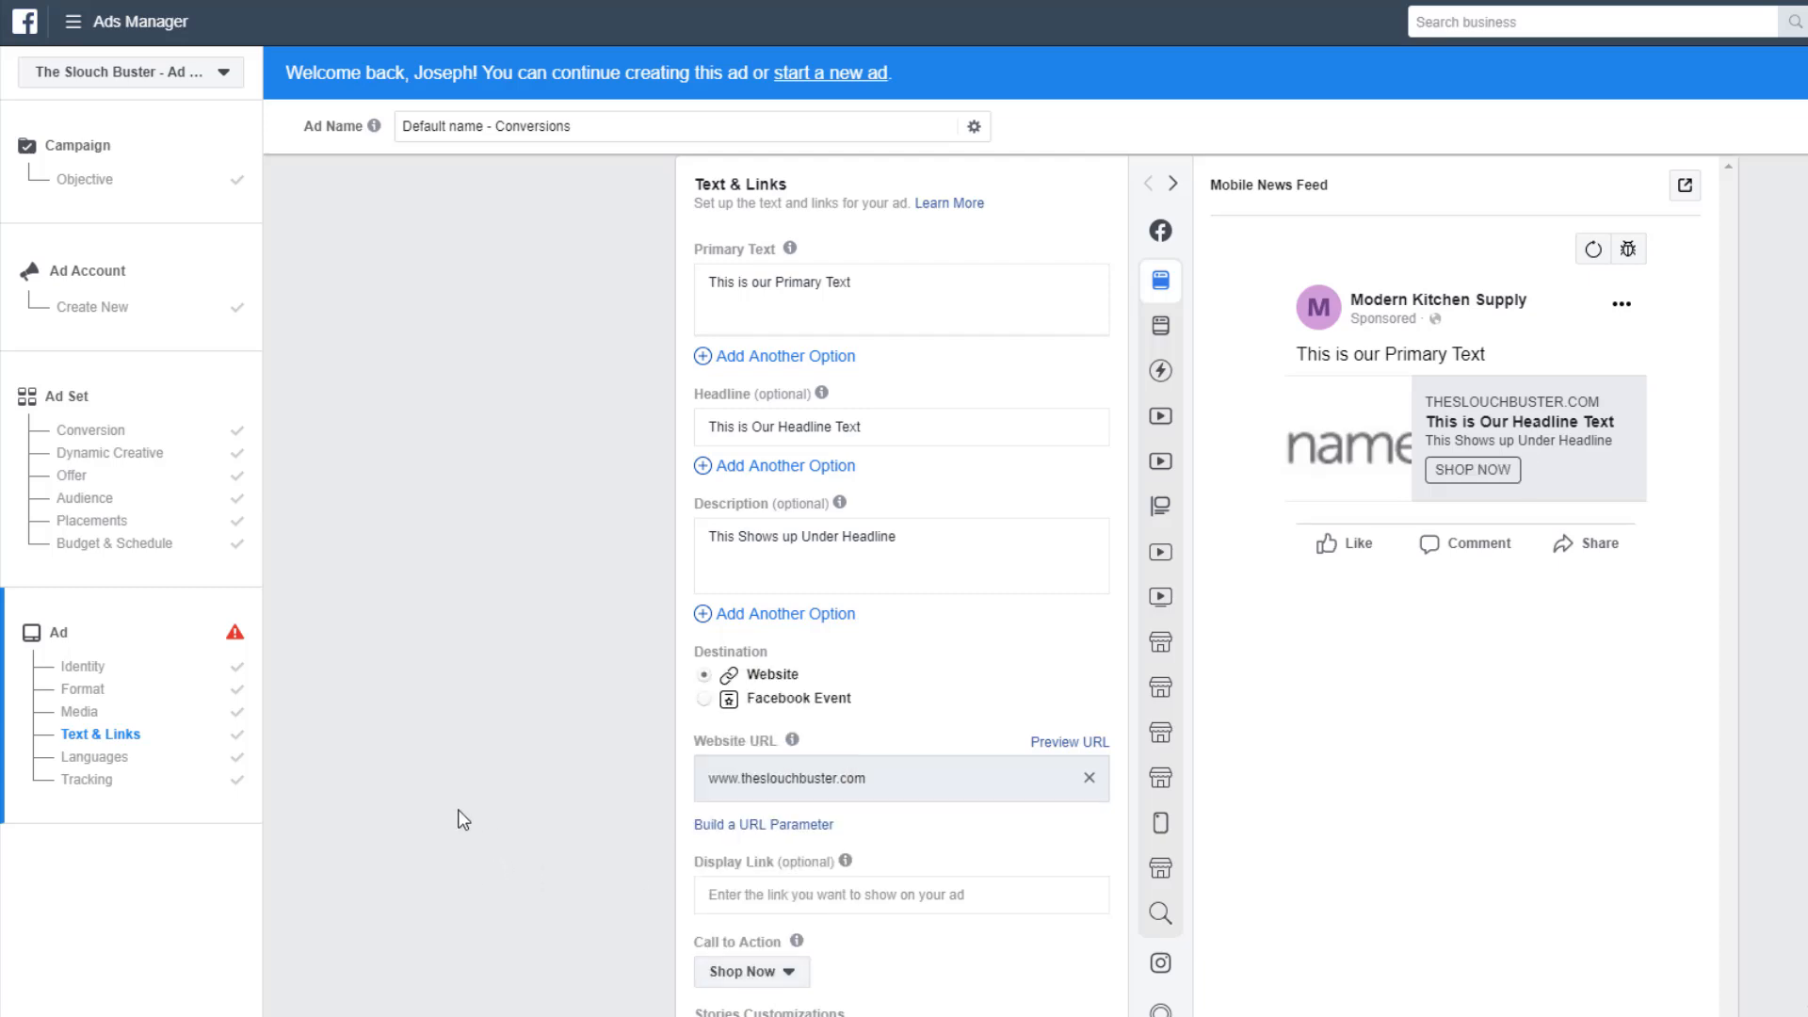
Upload the 1920 × 1080 Posture image and add it as the ad's media.
scroll(576, 776, up, 5)
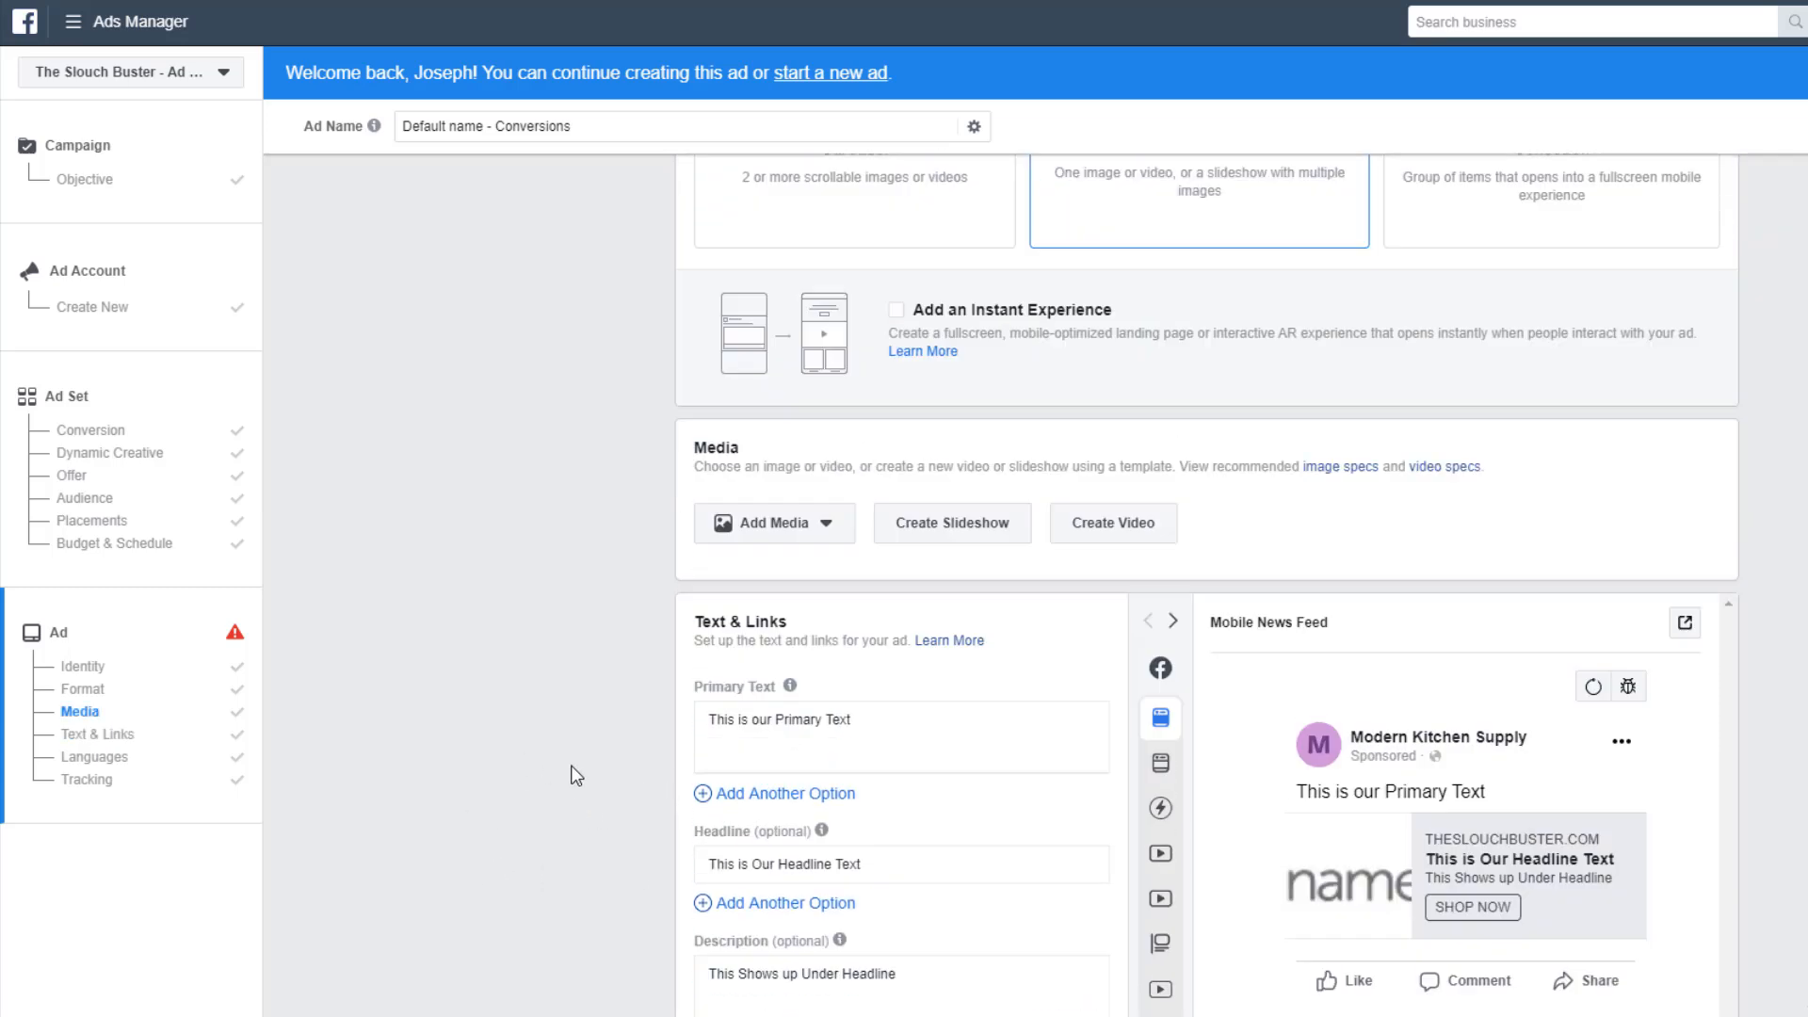
click(797, 633)
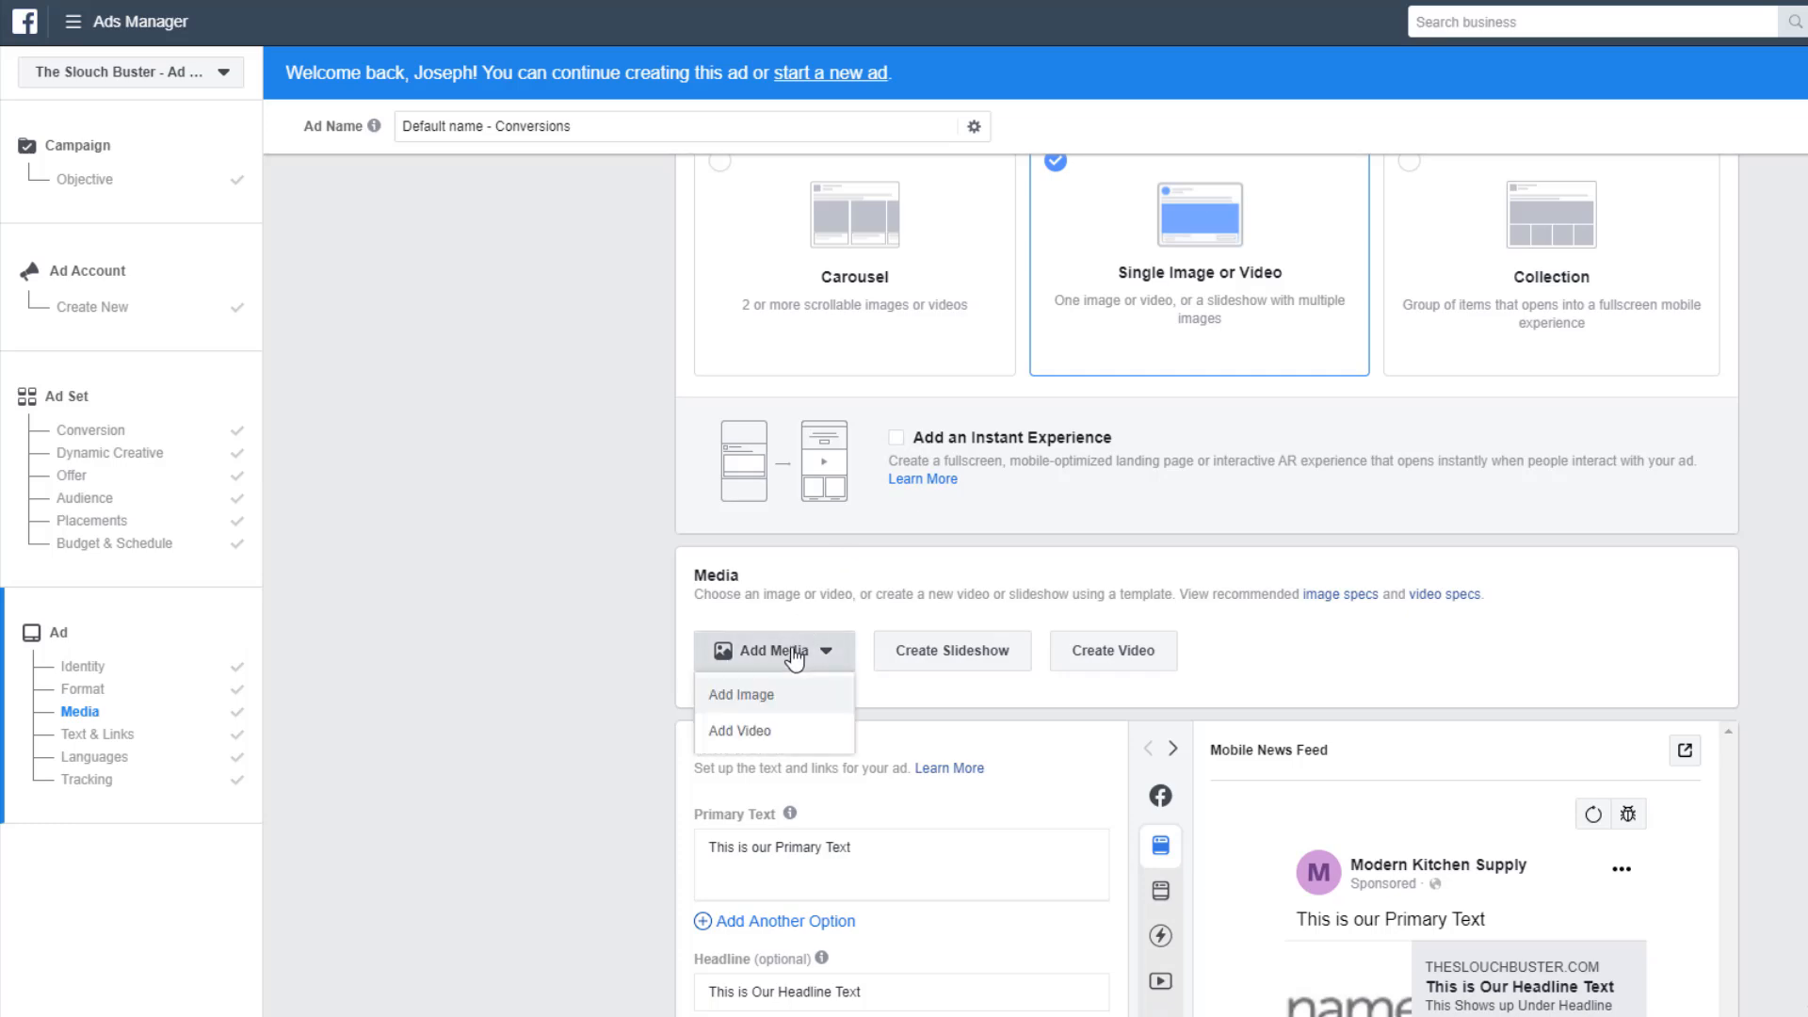
click(771, 705)
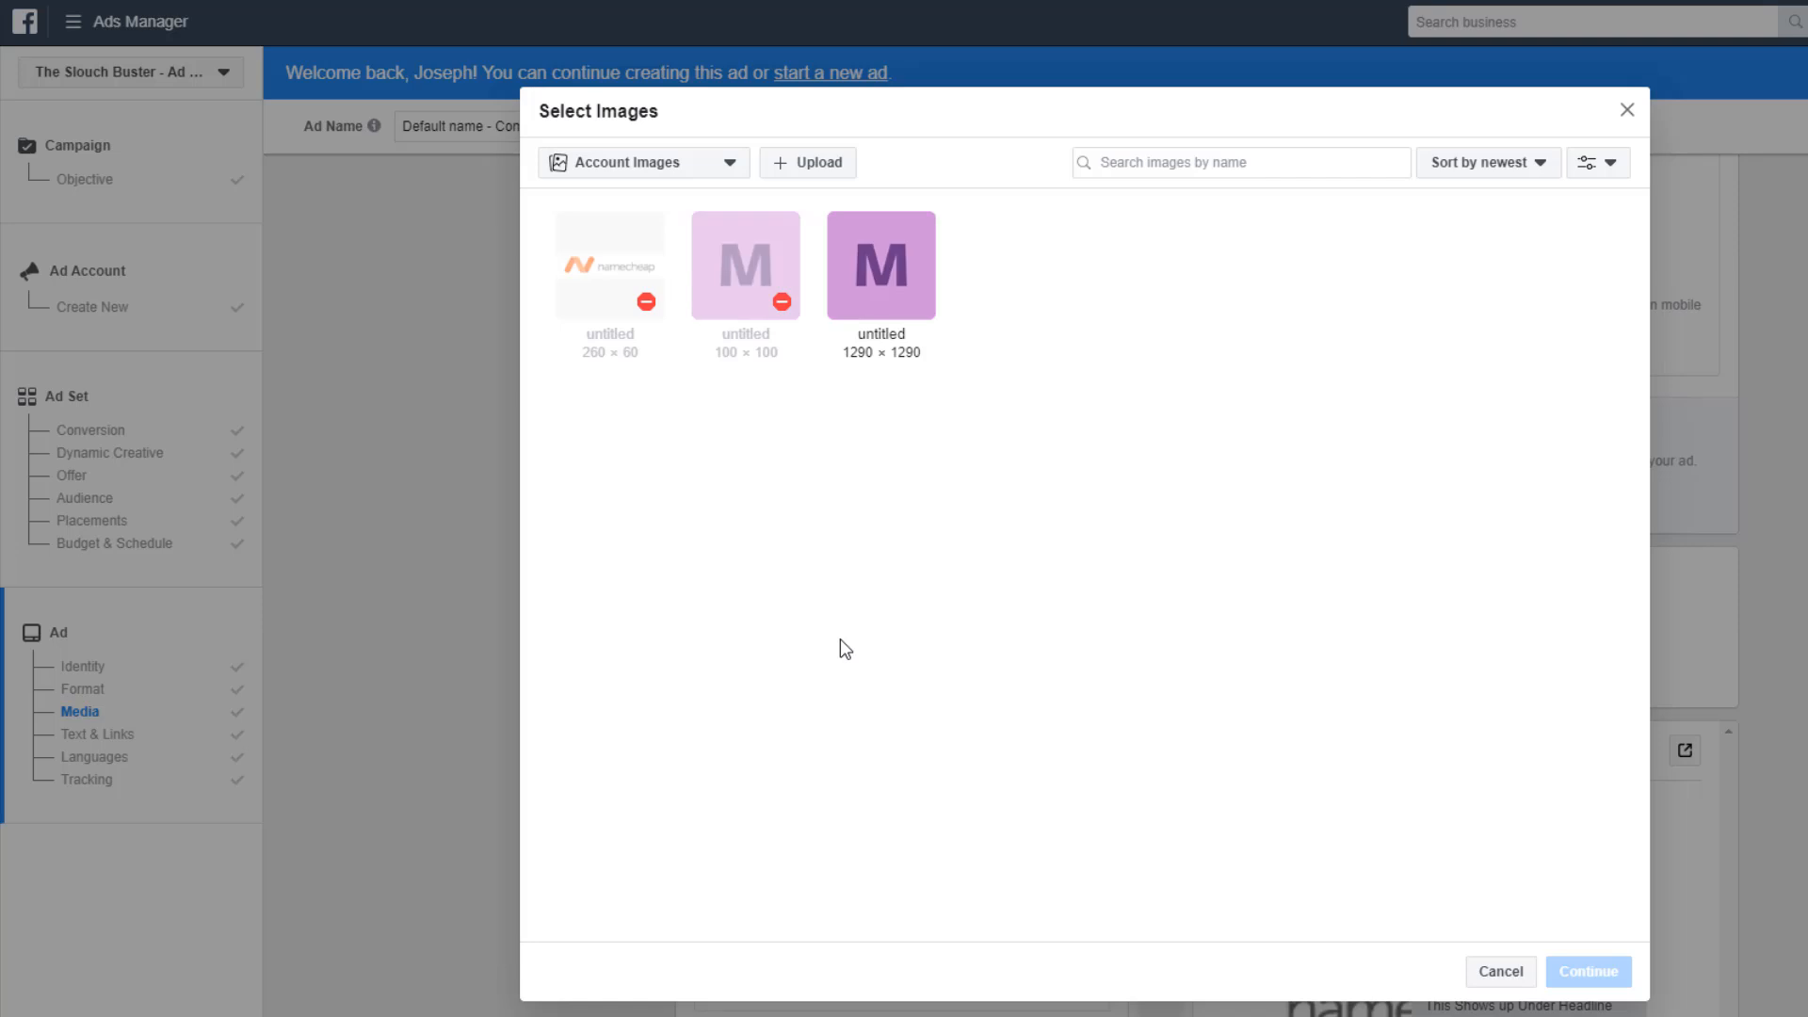
click(803, 162)
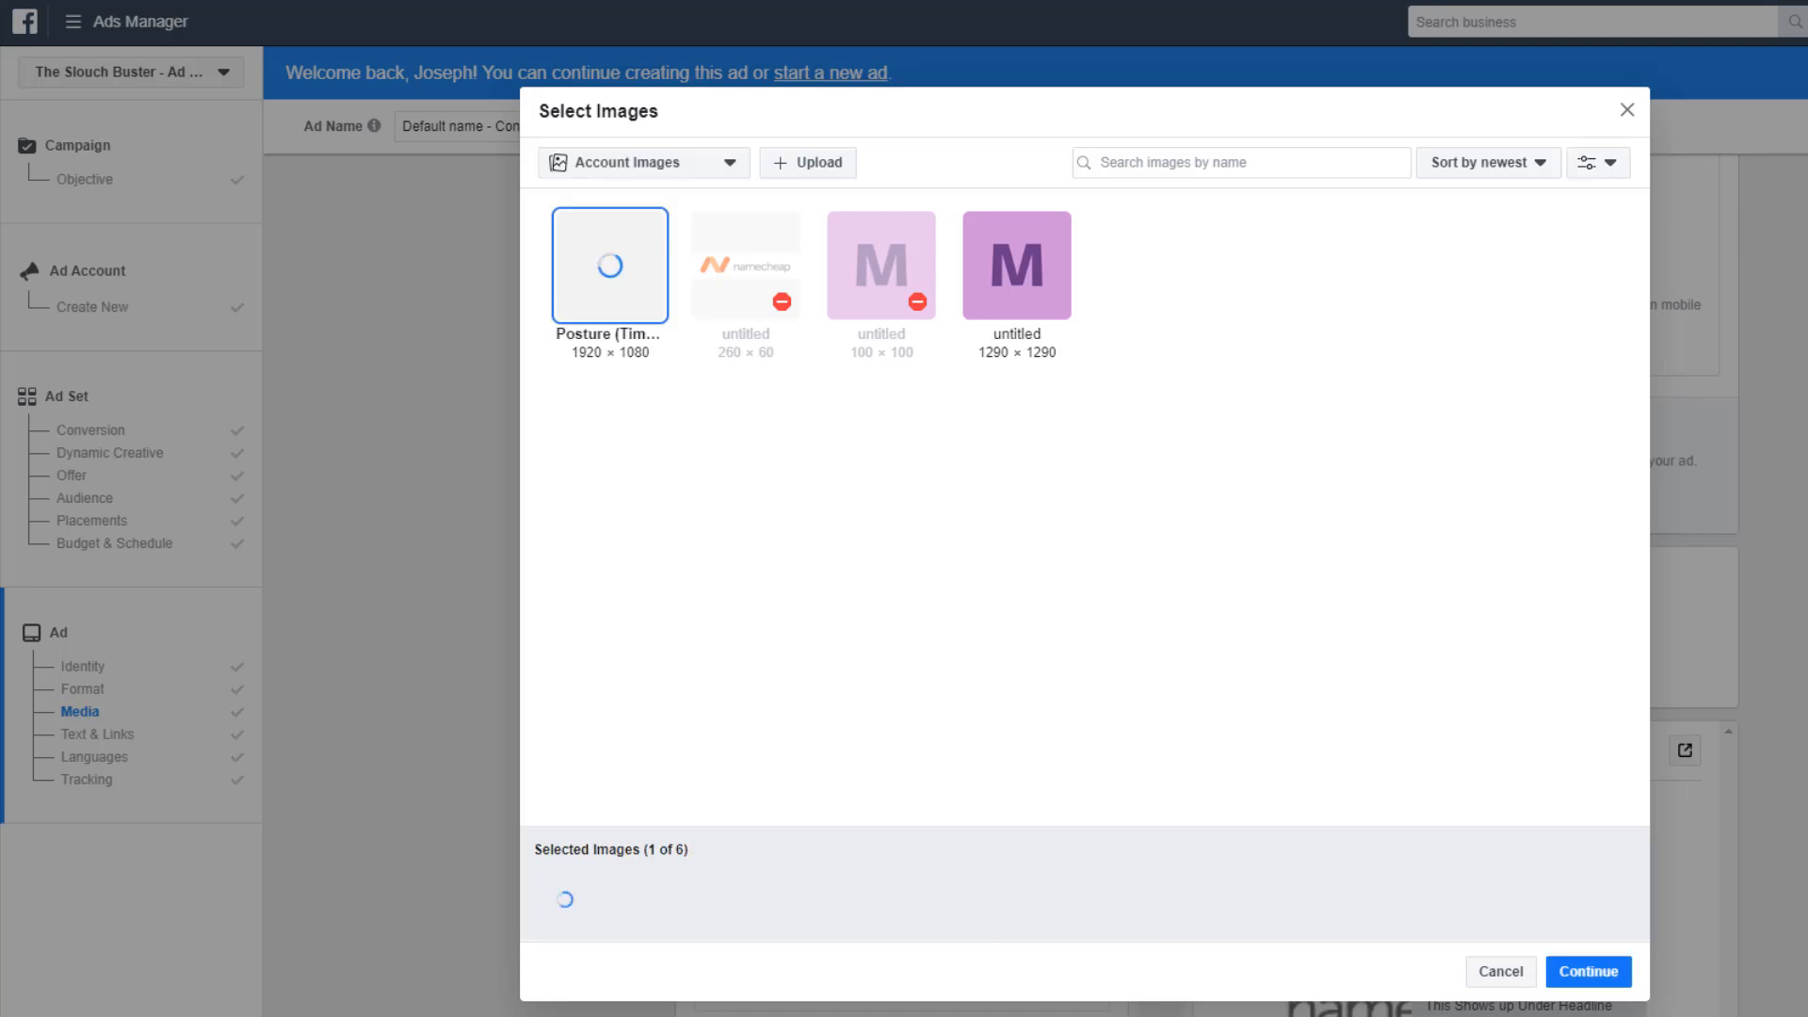
click(1591, 979)
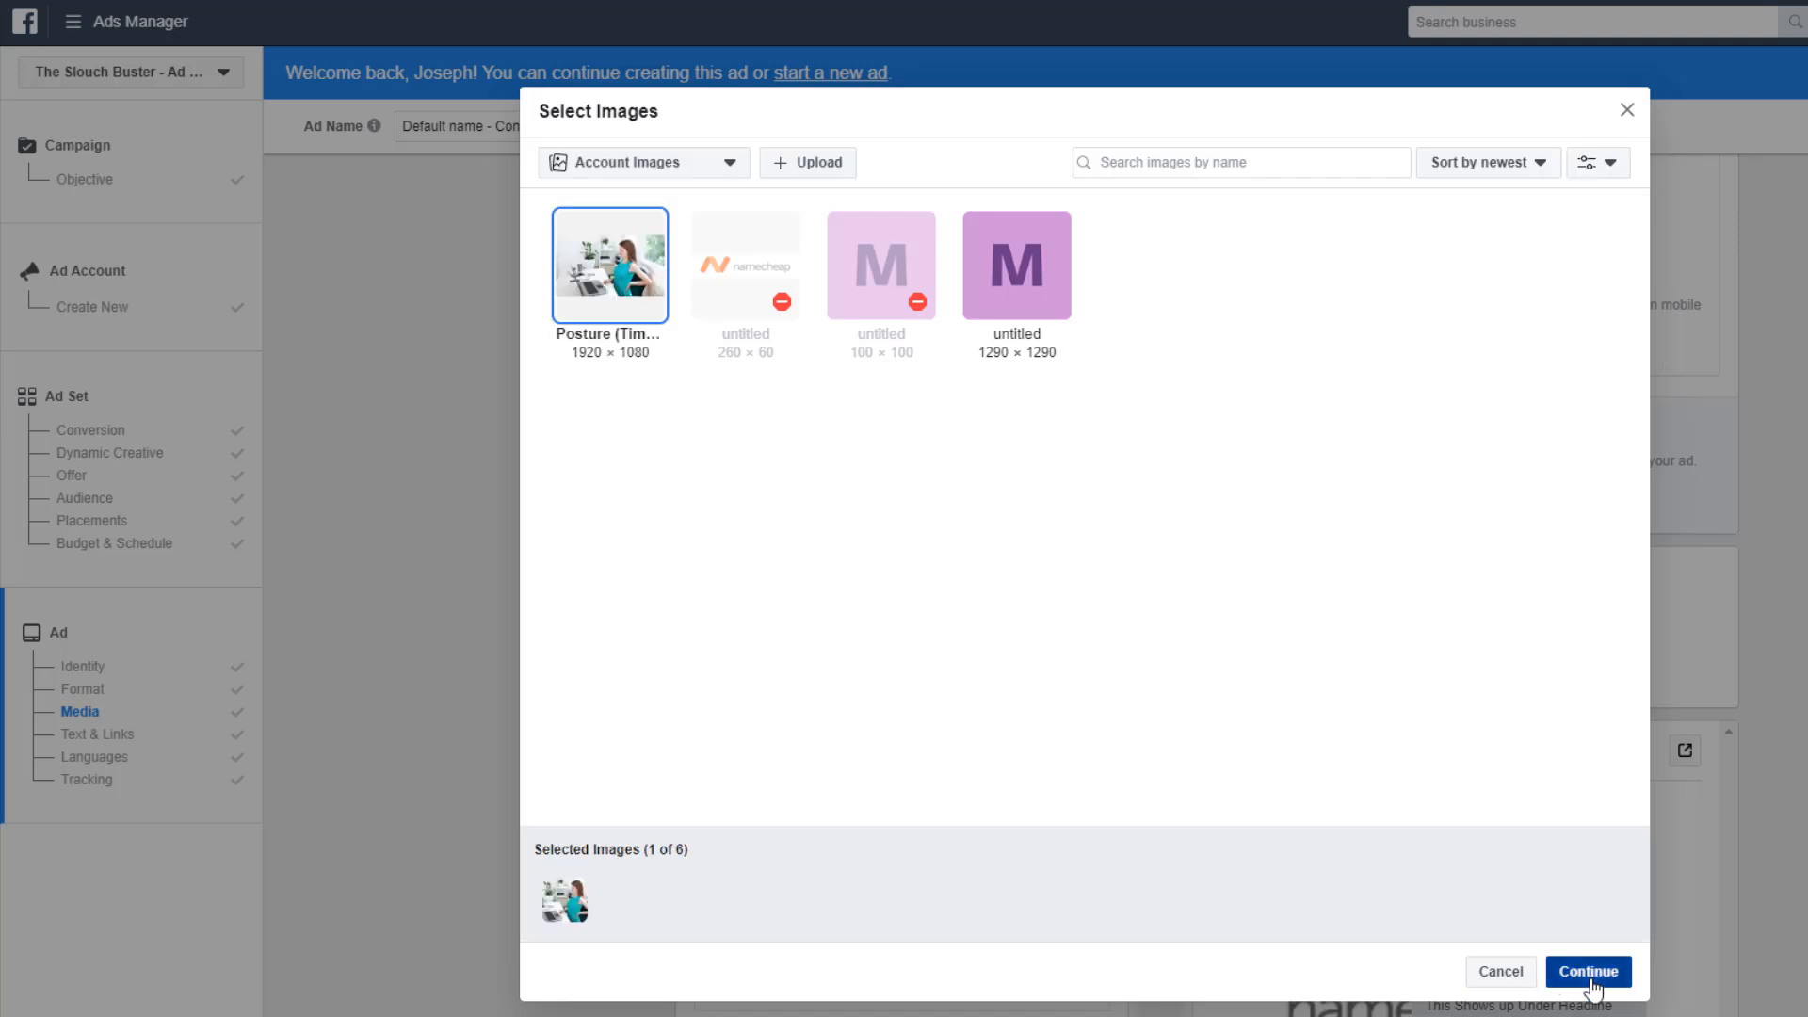
scroll(1673, 667, down, 9)
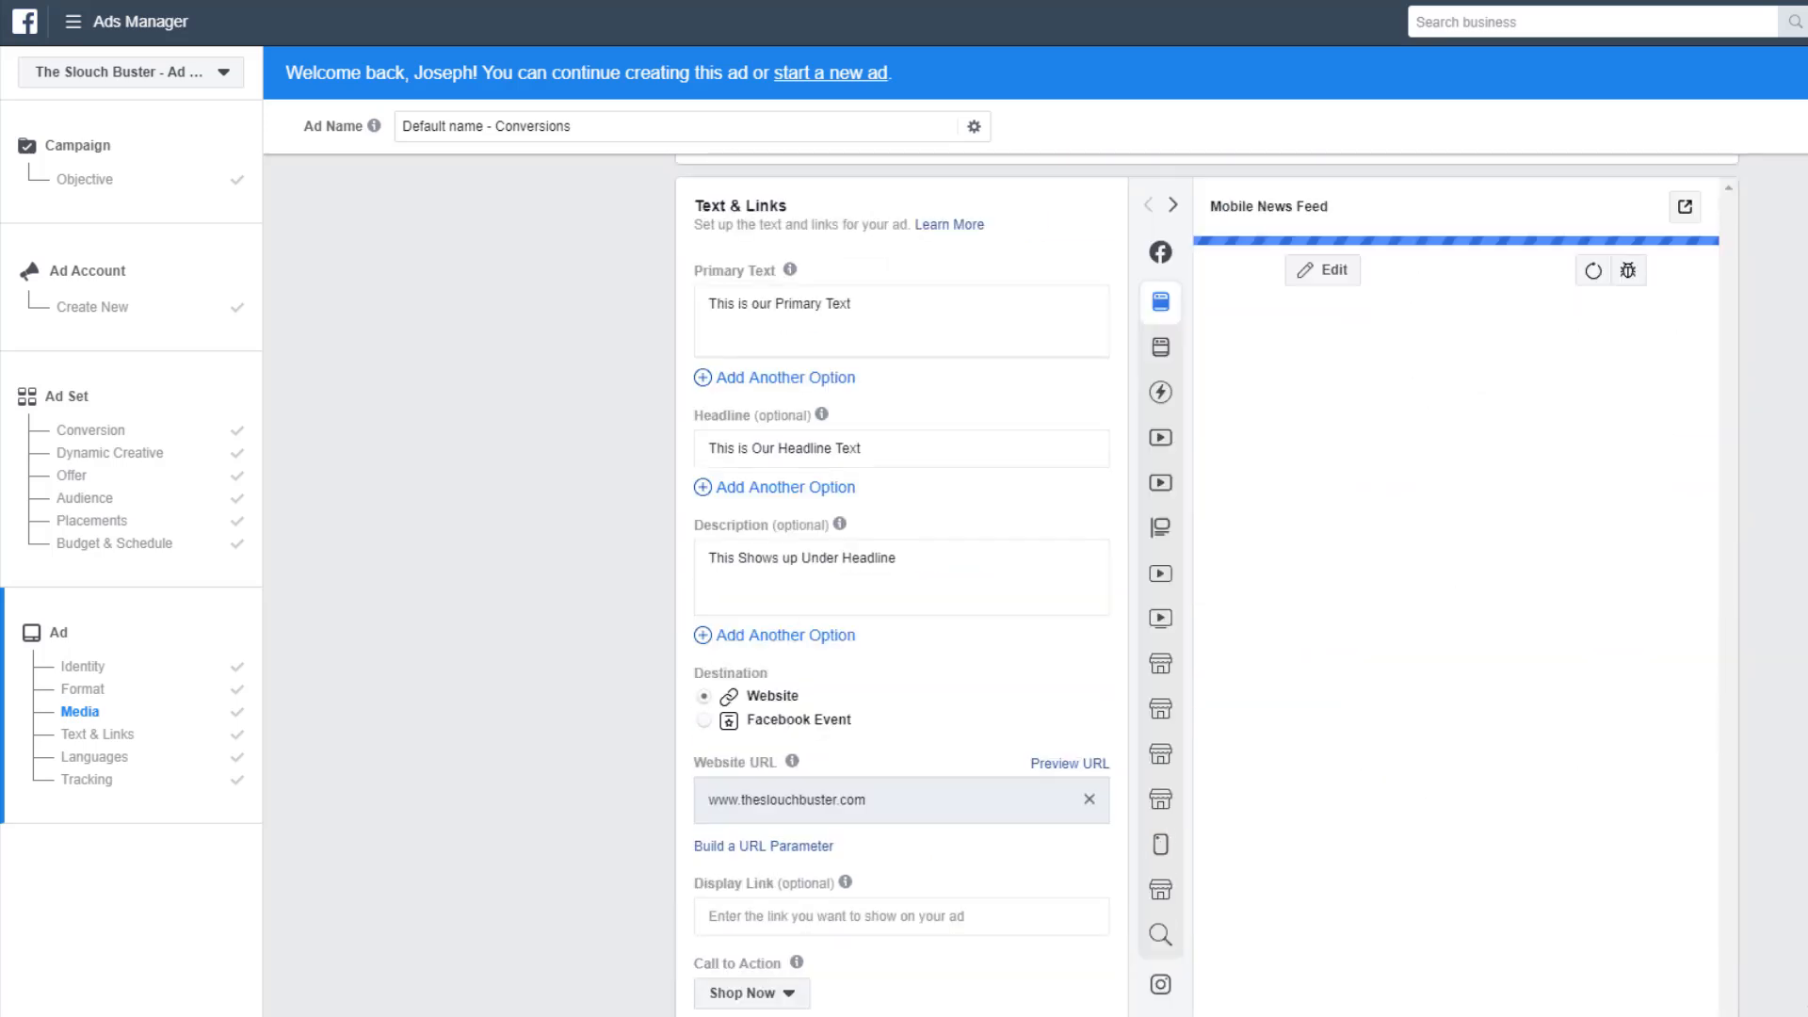